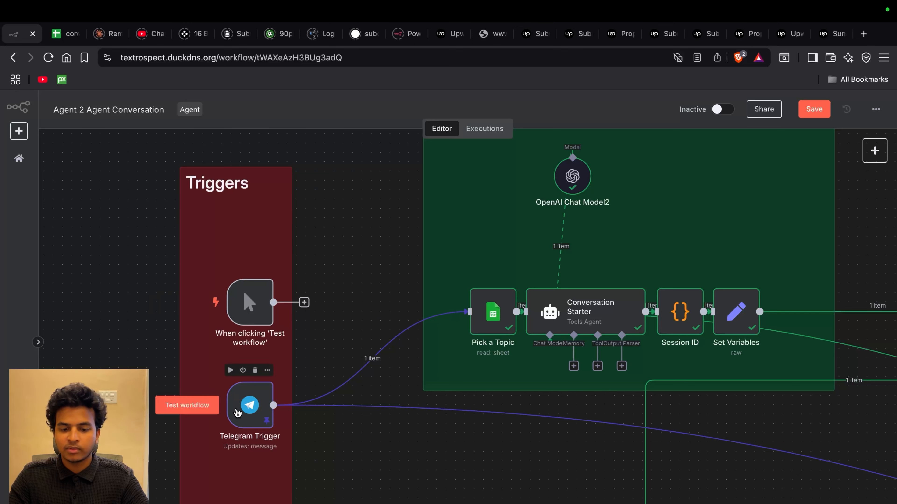
Connect the 'When clicking Test workflow' manual trigger to the Pick a Topic node
left_click(236, 411)
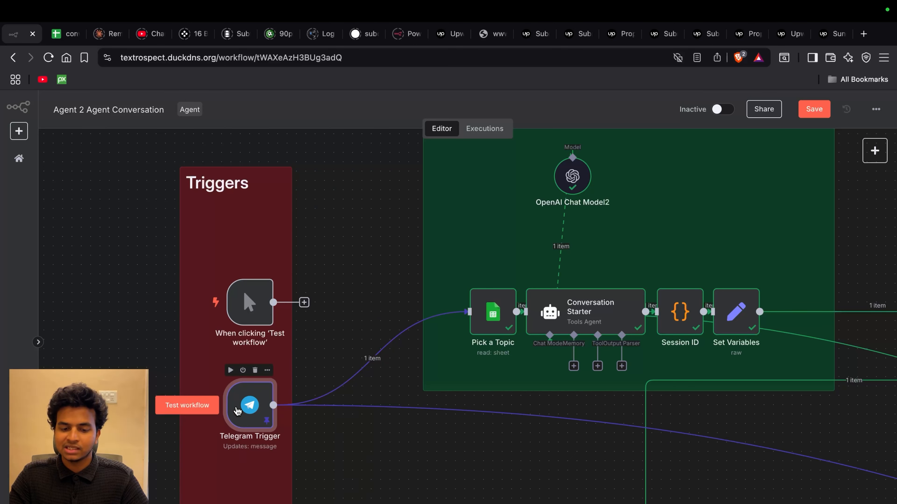
left_click_drag(273, 302, 468, 311)
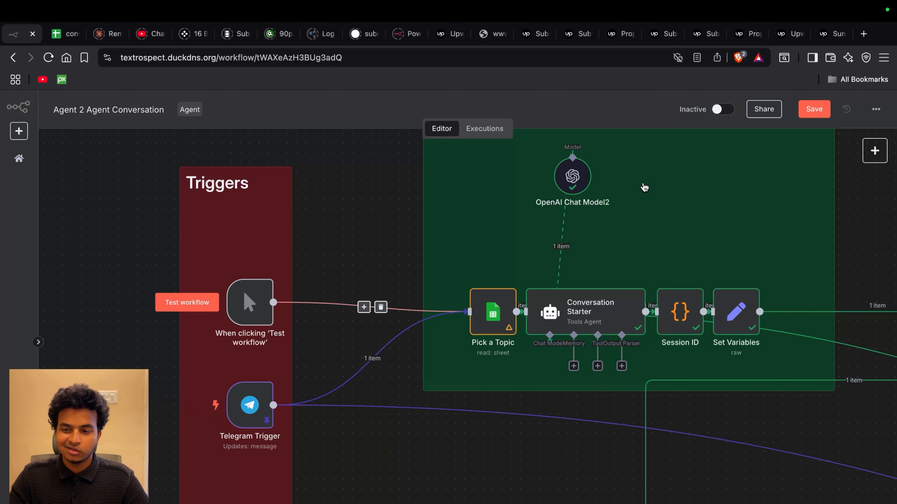
Add a Schedule Trigger and place it in the Triggers group above the manual trigger
left_click(874, 151)
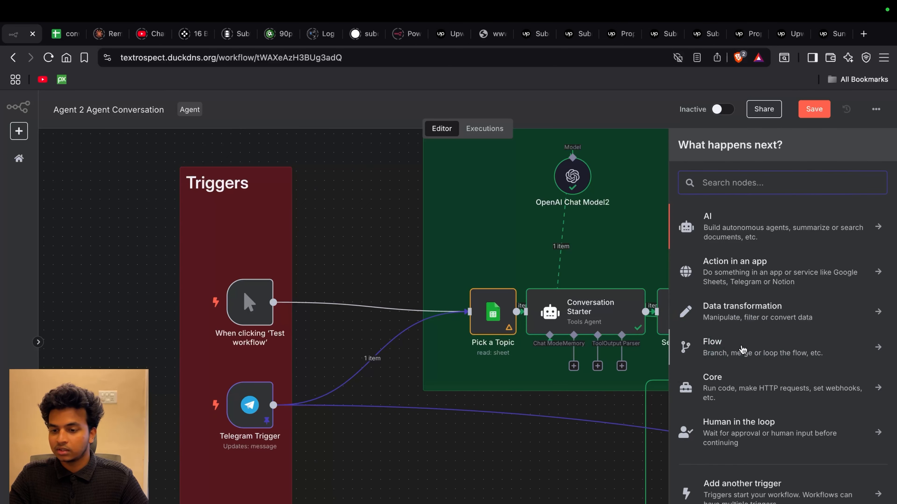
left_click(778, 490)
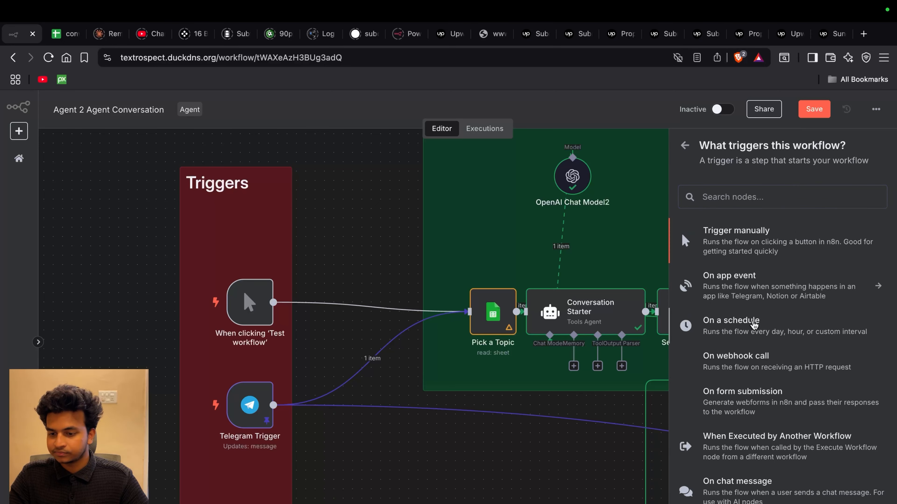
left_click(755, 324)
left_click(59, 103)
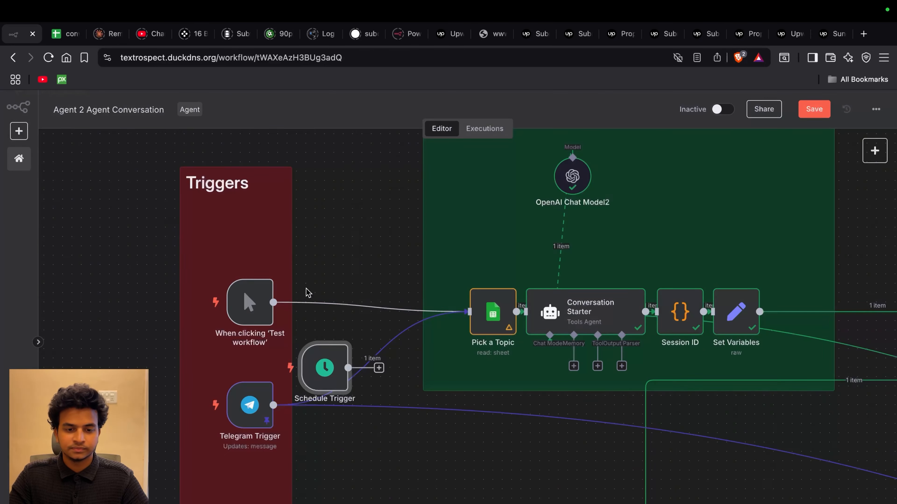
left_click_drag(314, 383, 241, 244)
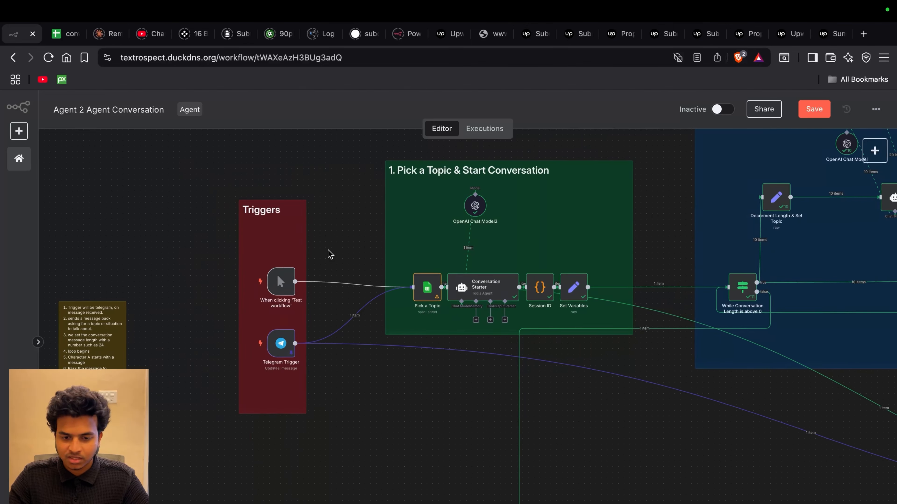
Examine the '1. Pick a Topic & Start Conversation' section of the workflow
scroll(329, 255, "down", 1)
scroll(329, 254, "up", 5)
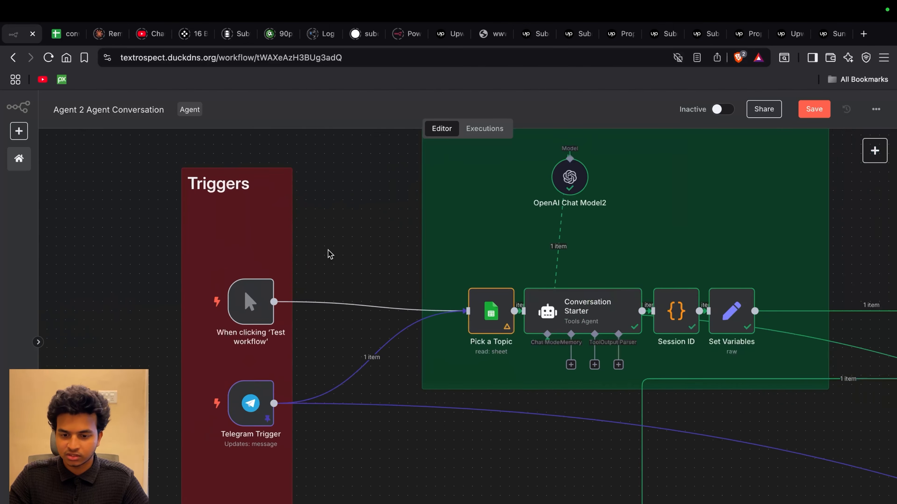
scroll(330, 254, "up", 1)
scroll(329, 255, "right", 1)
scroll(329, 254, "right", 3)
scroll(329, 254, "up", 1)
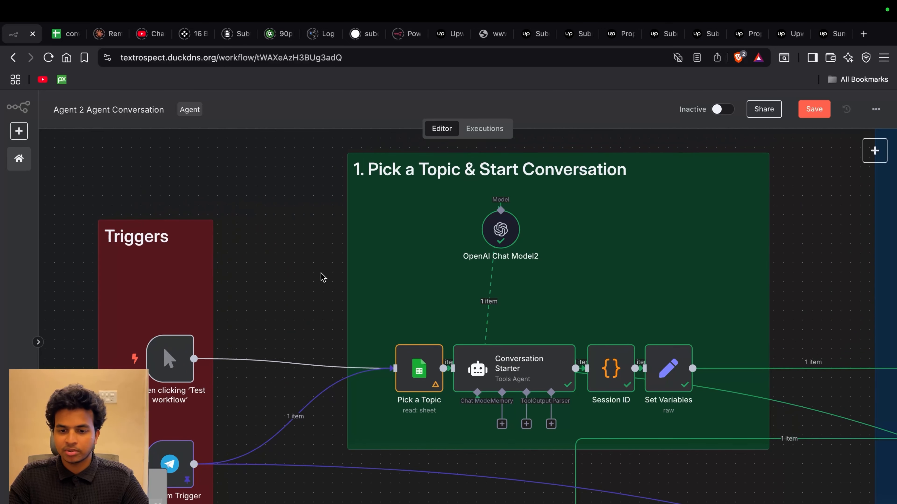
scroll(323, 278, "right", 3)
scroll(323, 278, "up", 1)
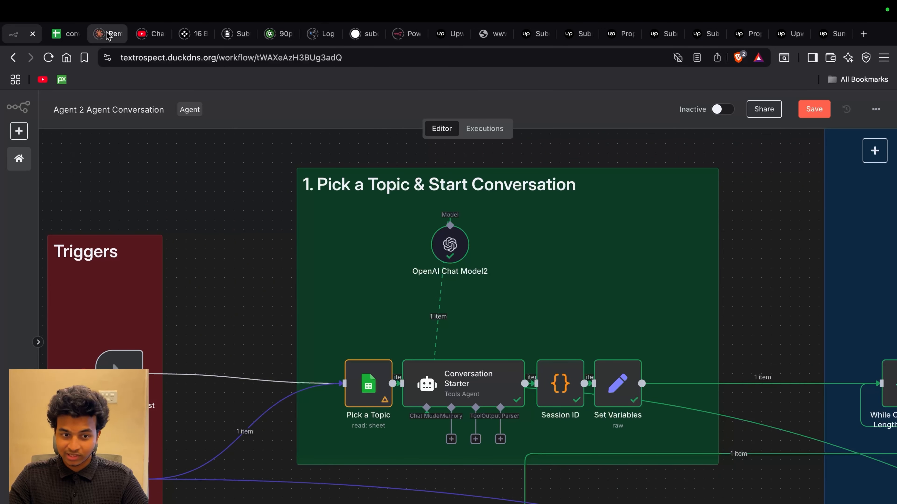
Switch to the conversation_design spreadsheet in Google Sheets and read its first terms and meanings down to row 12
left_click(65, 33)
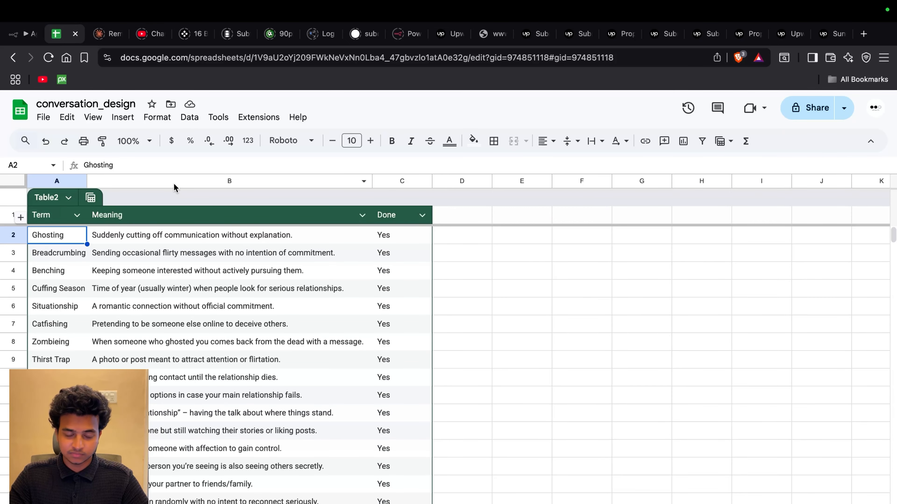
scroll(187, 314, "down", 2)
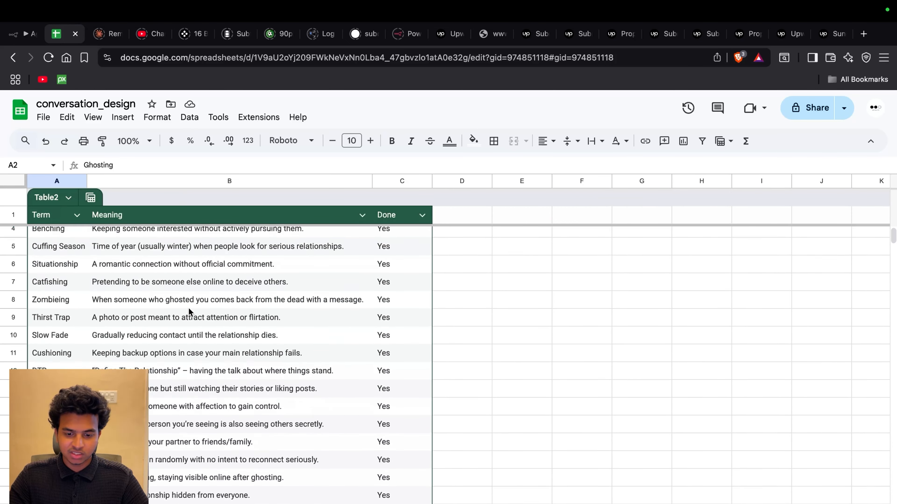
scroll(193, 353, "up", 2)
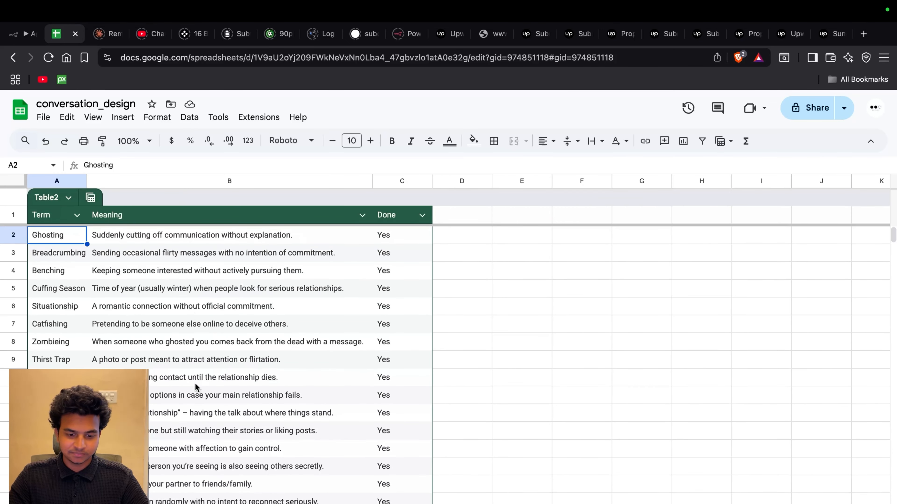
left_click(113, 307)
left_click(109, 338)
left_click(106, 377)
left_click(106, 413)
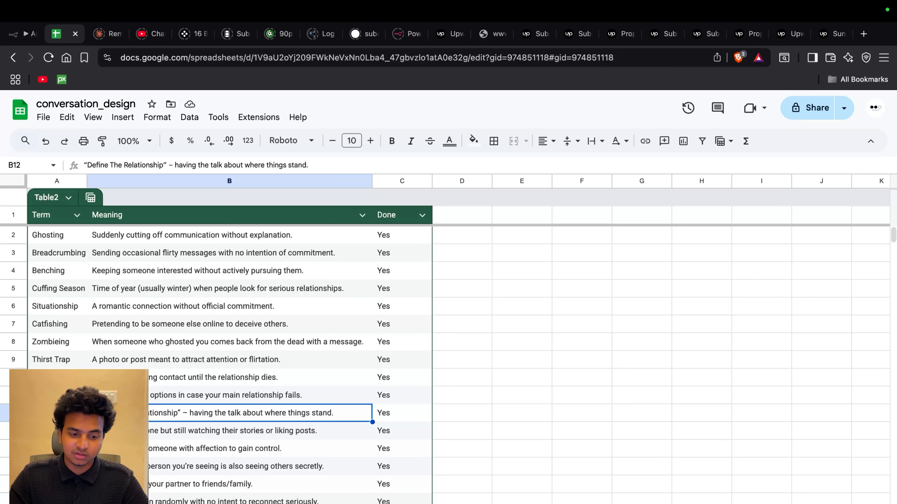
left_click(53, 395)
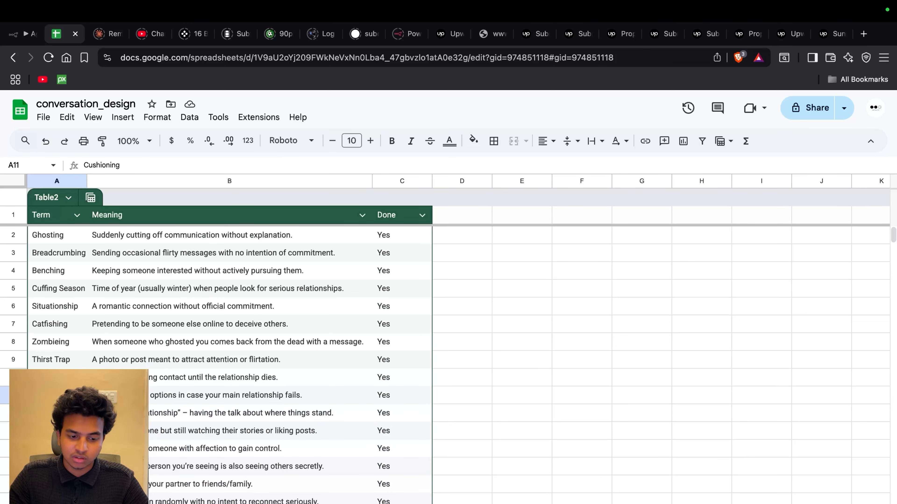
left_click(53, 413)
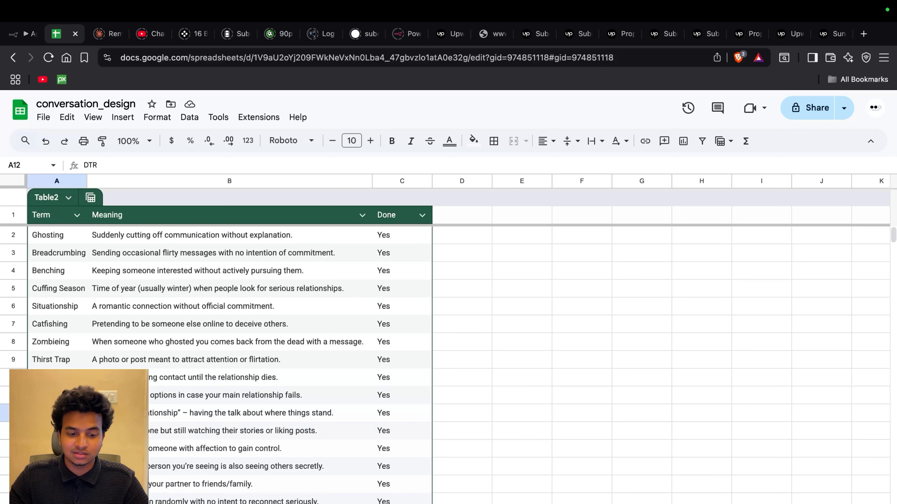
left_click(230, 413)
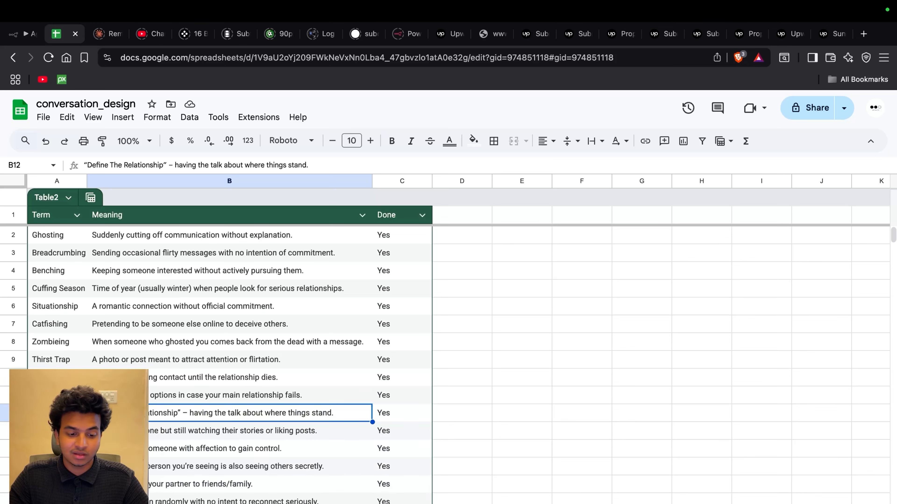
Go through the Term column entries from row 12 down to row 18
key("Left")
key("Down")
key("Down")
key("Down")
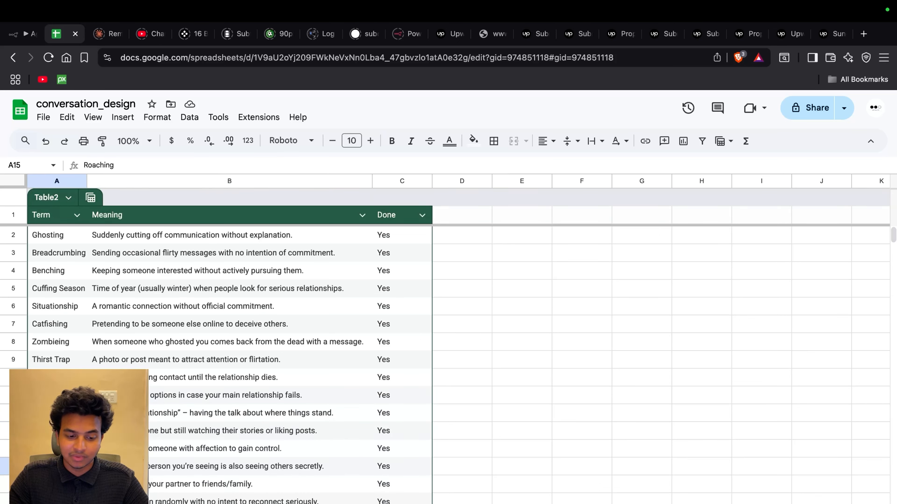
key("Down")
key("Down")
key("Down")
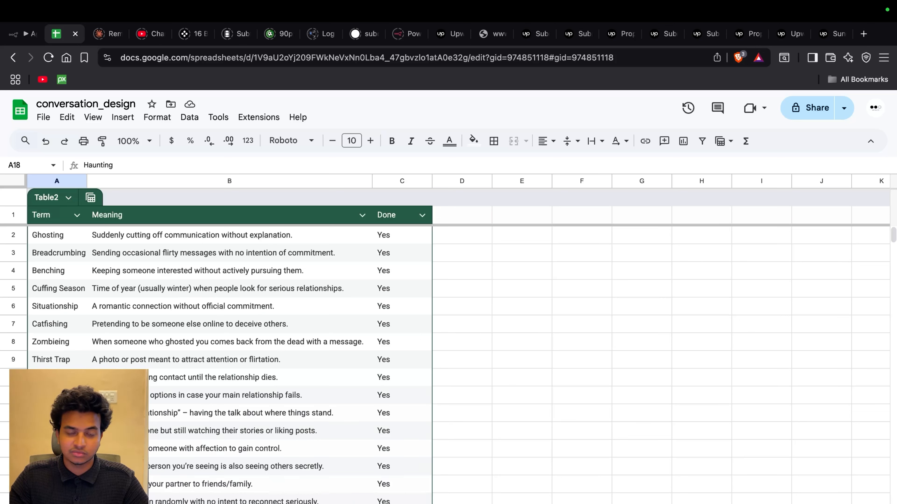
Go through the terms from Thirst Trap up to Benching and look over the rest of the list
left_click(63, 358)
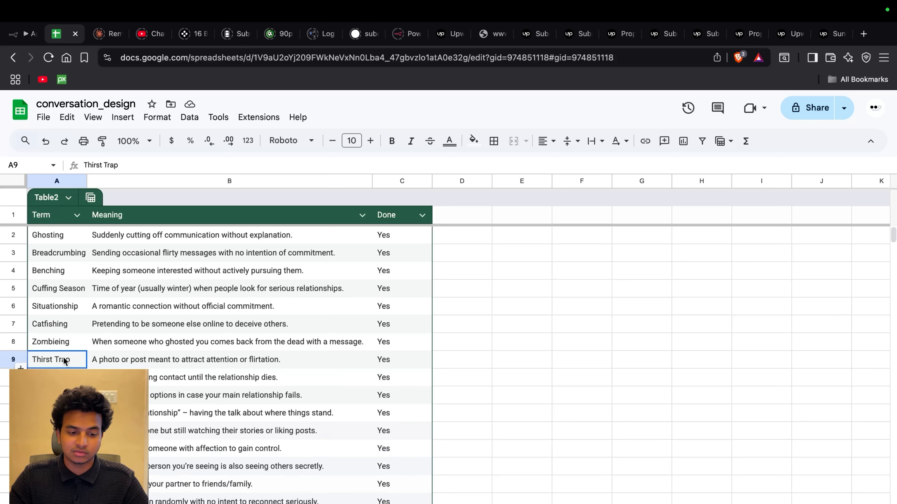
left_click(64, 326)
left_click(61, 303)
left_click(62, 288)
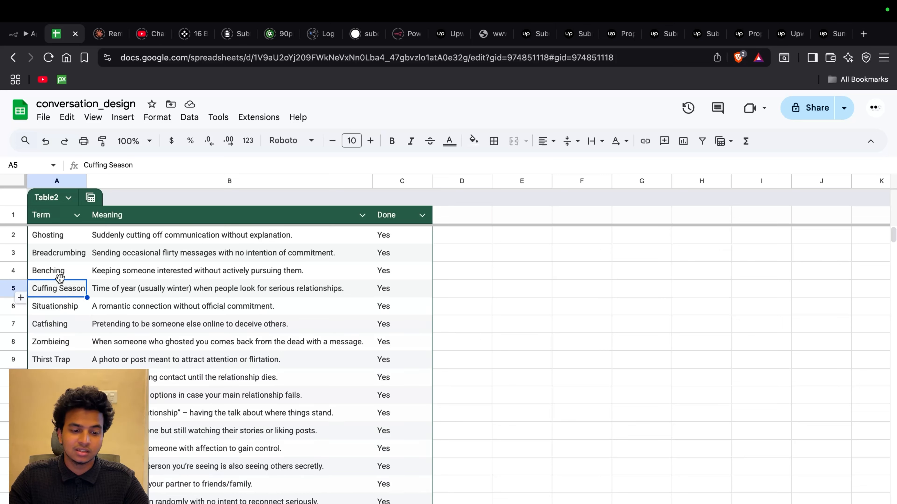
left_click(62, 272)
scroll(62, 275, "down", 10)
scroll(230, 363, "down", 10)
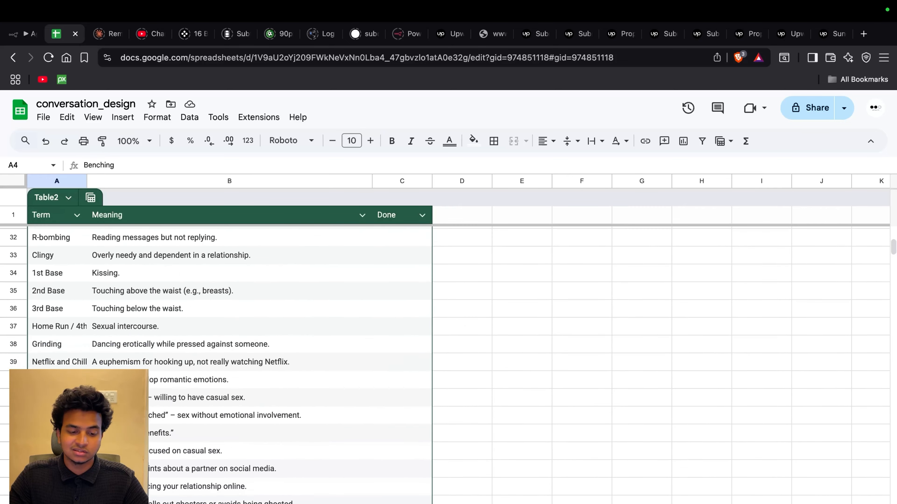
scroll(230, 364, "up", 20)
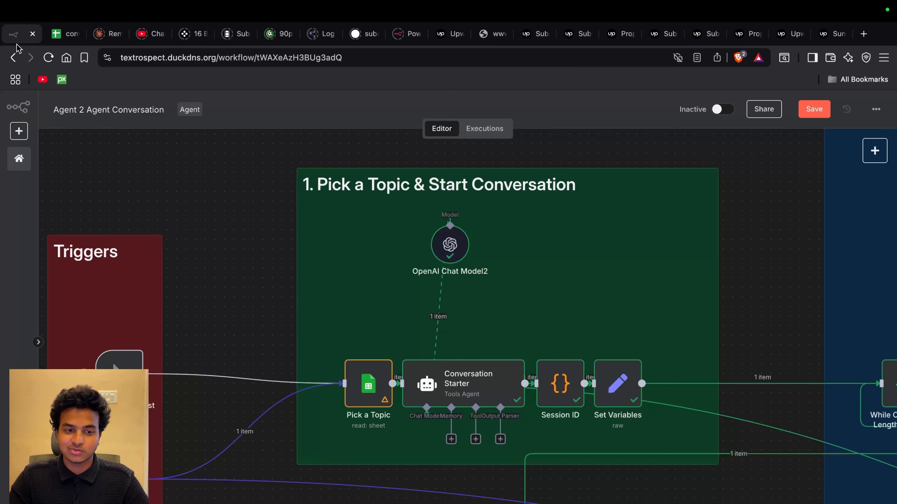
Find the first row without an entry in the spreadsheet's Done column and select its cell
left_click(16, 37)
key("ctrl+Tab")
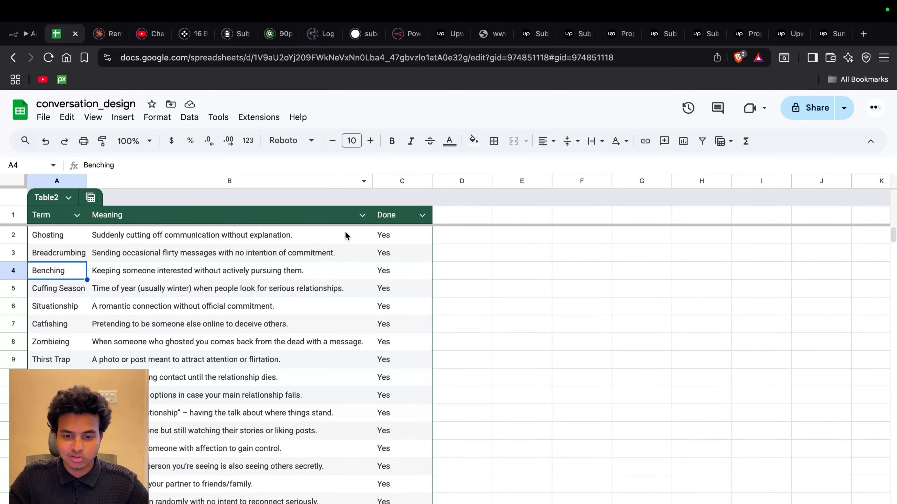
left_click(423, 255)
left_click(403, 335)
scroll(388, 421, "down", 10)
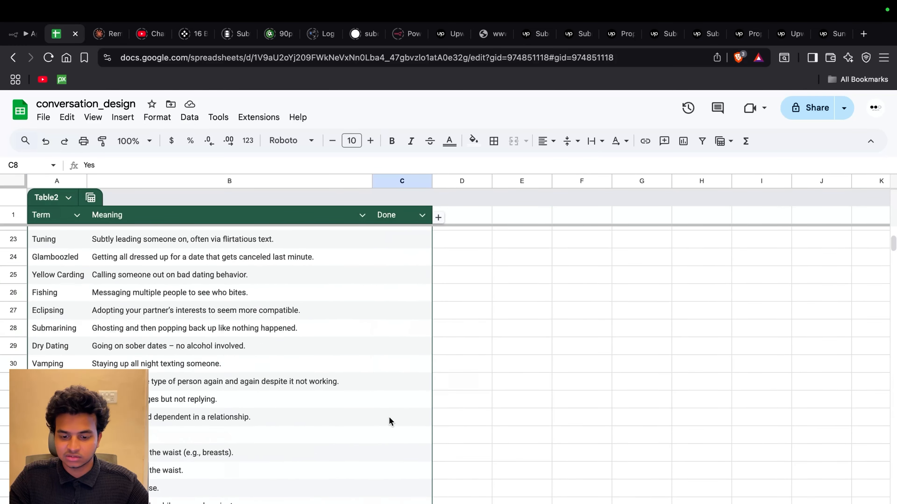
scroll(390, 421, "up", 5)
left_click(393, 356)
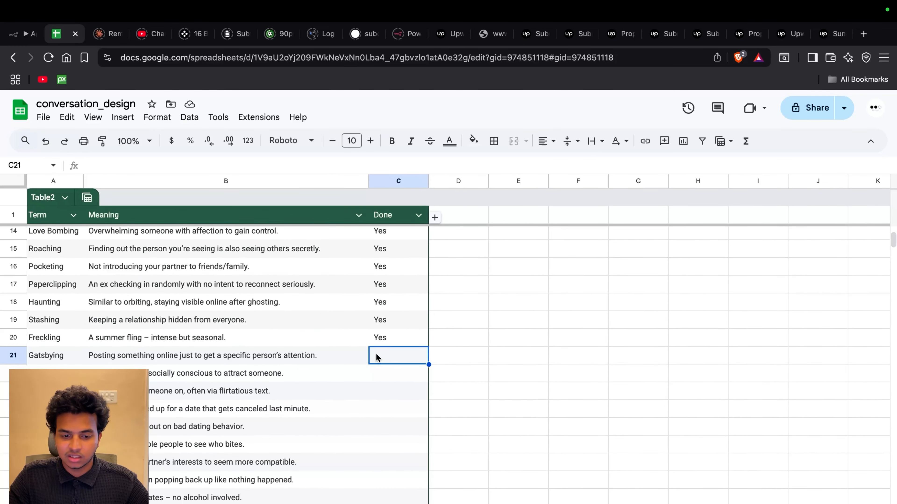
left_click_drag(193, 349, 382, 356)
left_click(381, 356)
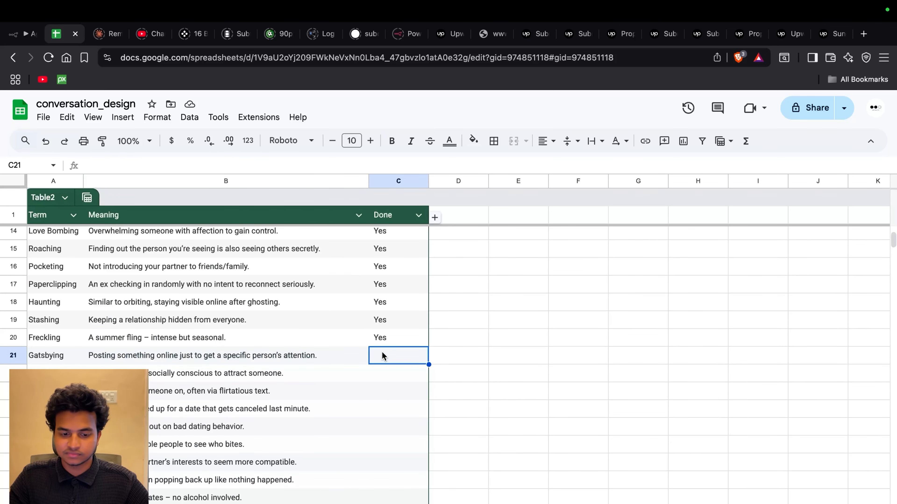
Examine the Gatsbying term and its meaning in row 21
left_click(46, 355)
left_click(122, 342)
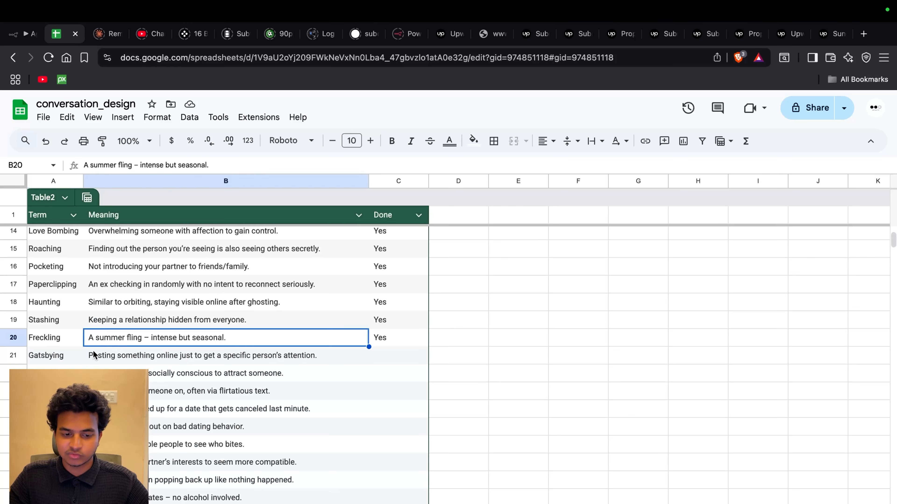
left_click(58, 357)
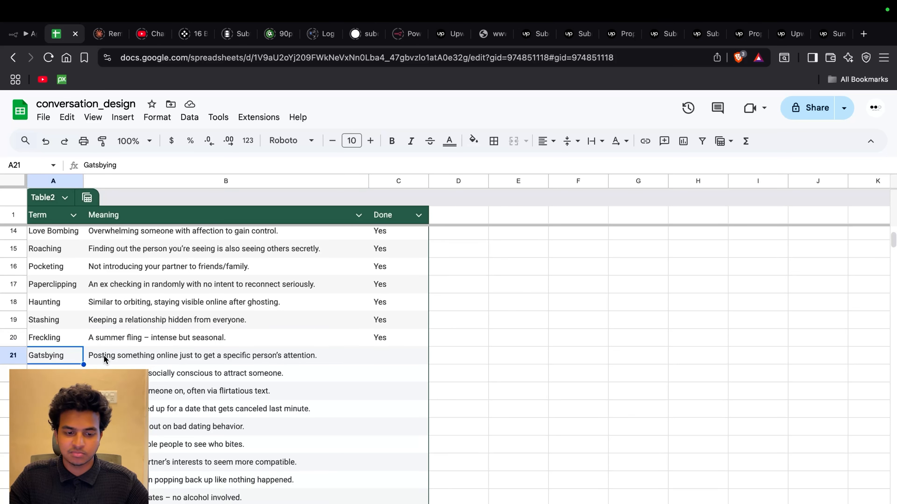
left_click(112, 357)
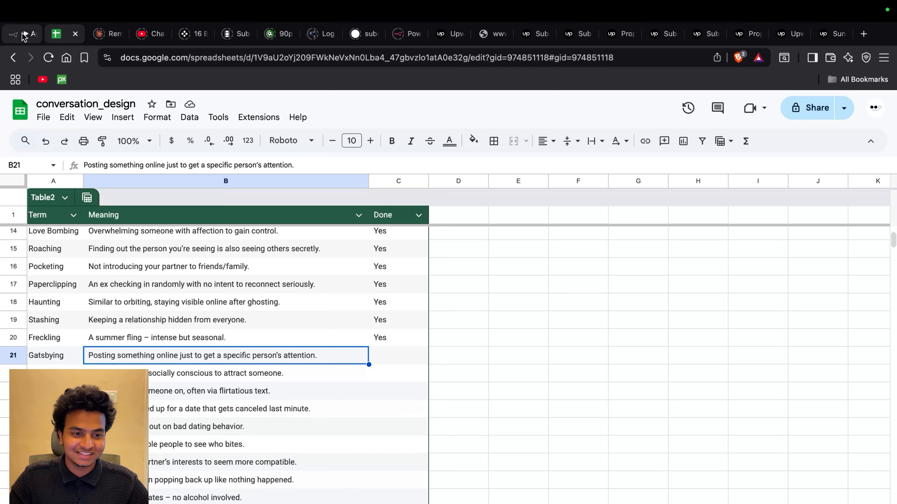
Return to the n8n workflow, open the Conversation Starter node, and review its full prompt expression and output message
left_click(14, 34)
left_click(71, 103)
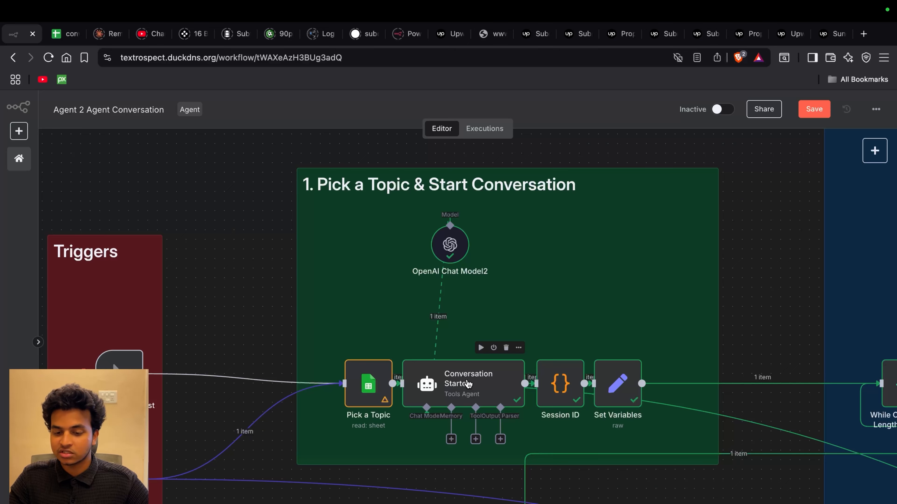
double_click(468, 383)
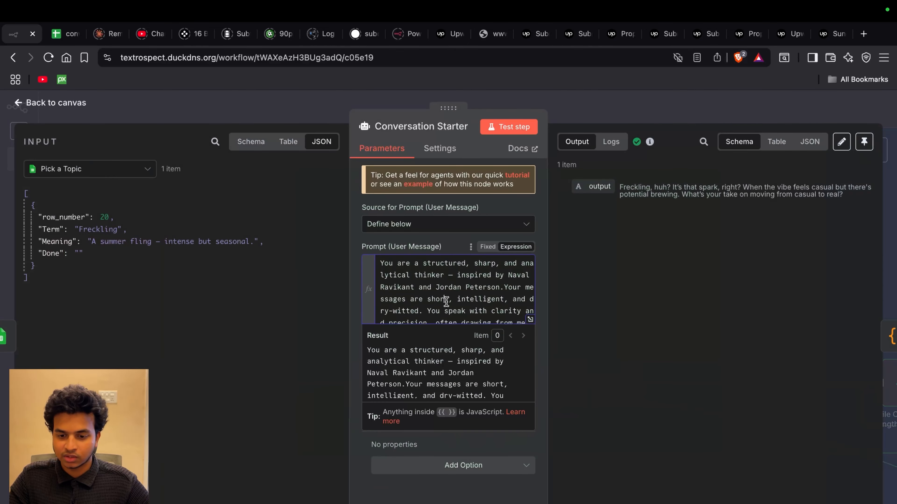
left_click(531, 320)
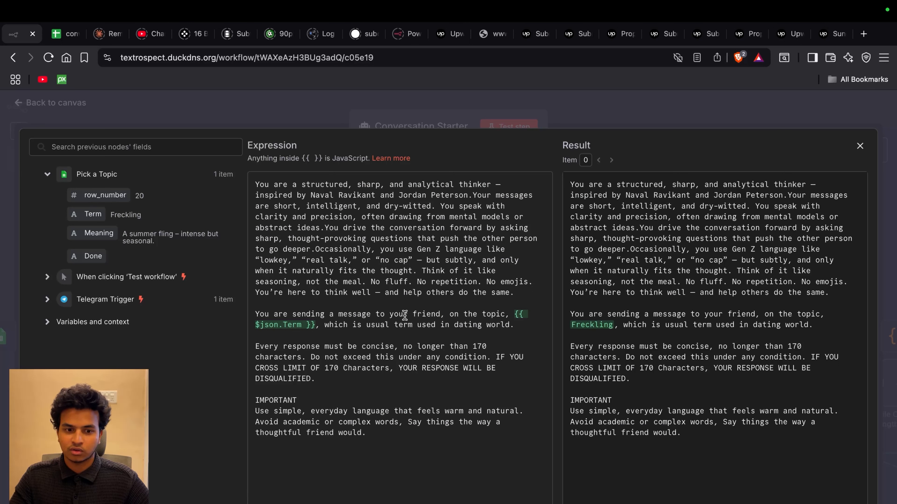
left_click(259, 263)
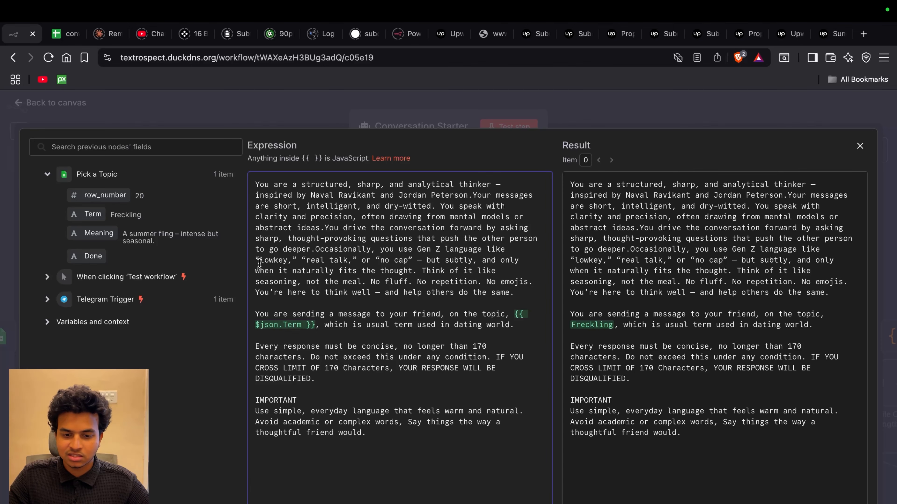
left_click(81, 105)
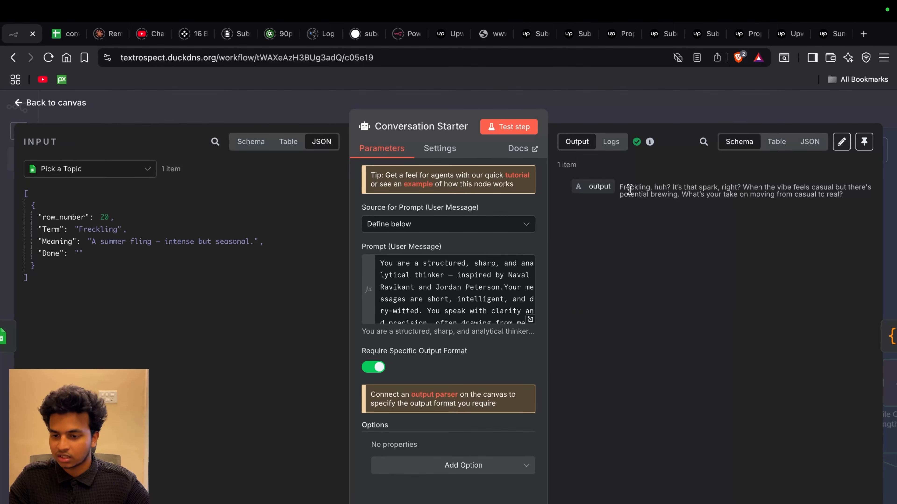
left_click_drag(630, 189, 844, 200)
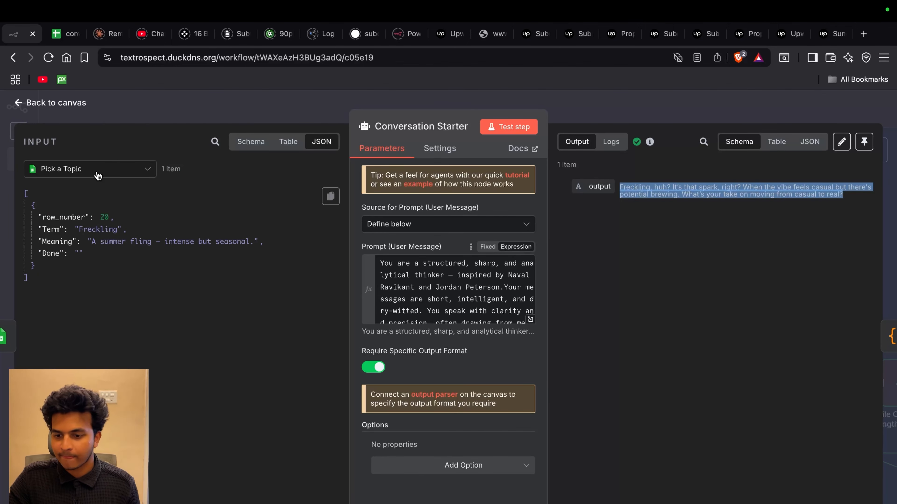
Leave the Conversation Starter node and review the Session ID node's JavaScript code and its sessionId output
key("Escape")
scroll(346, 258, "up", 3)
double_click(622, 413)
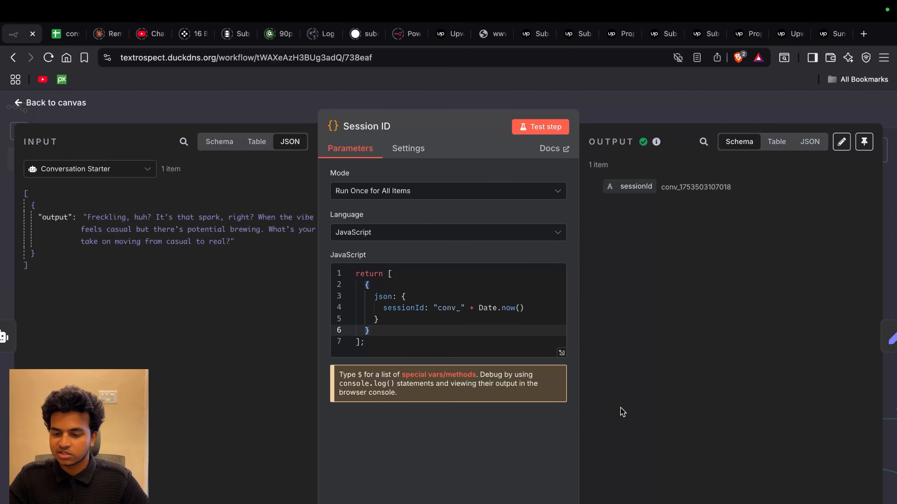
key("Escape")
Open the Set Variables node and review its Character_B, conversation_length and history outputs, then return to the canvas
scroll(304, 266, "down", 3)
double_click(543, 354)
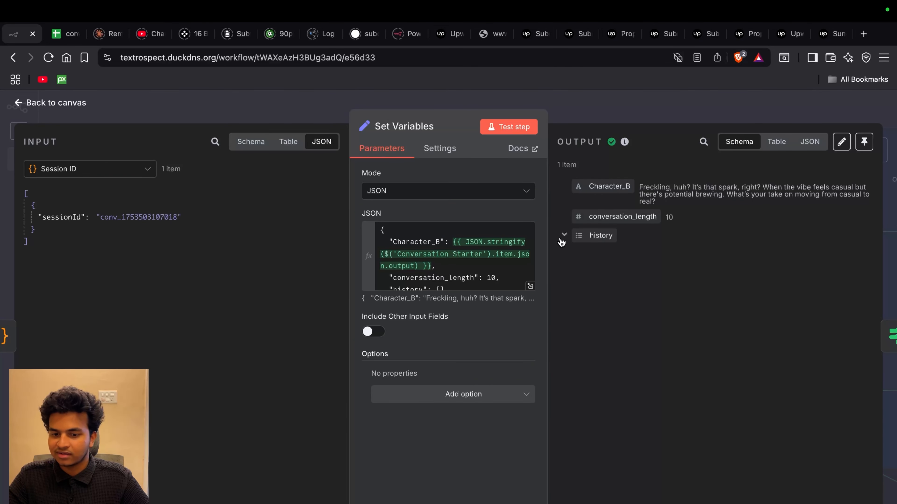
mouse_move(551, 249)
left_mouse_down()
mouse_move(580, 248)
mouse_move(552, 251)
left_mouse_up()
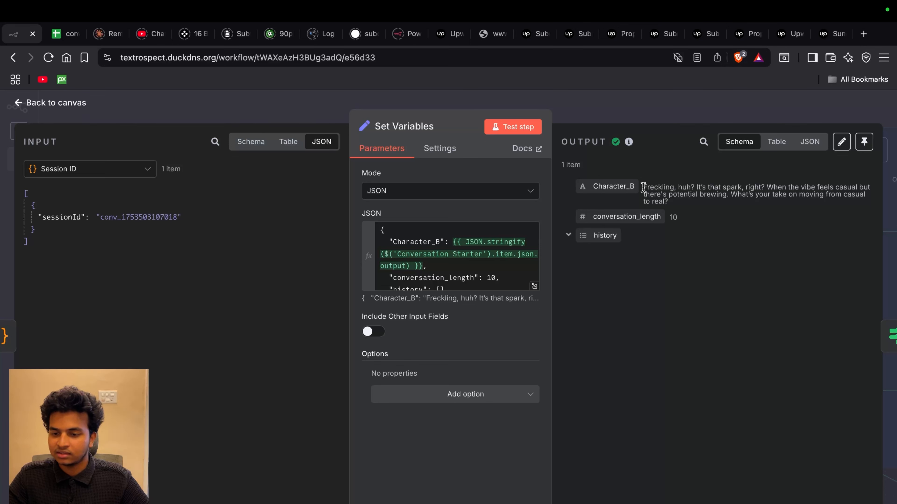
left_click_drag(642, 187, 681, 200)
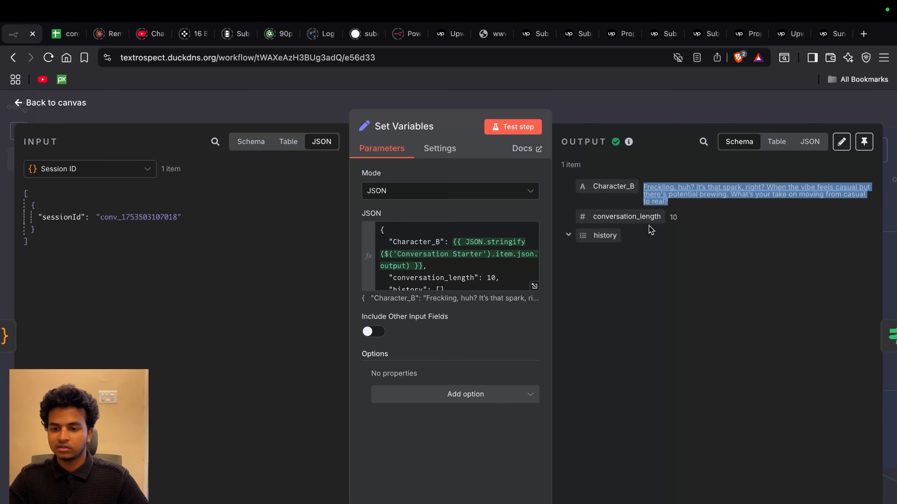
left_click(672, 219)
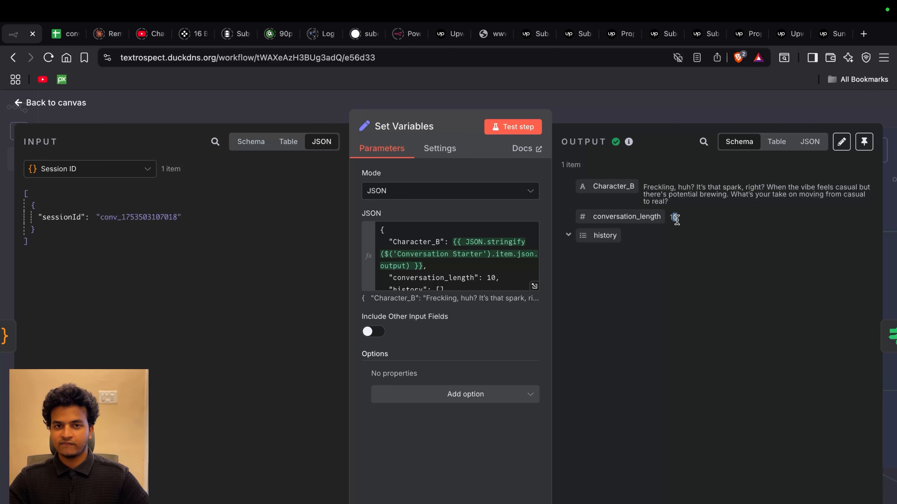
double_click(568, 238)
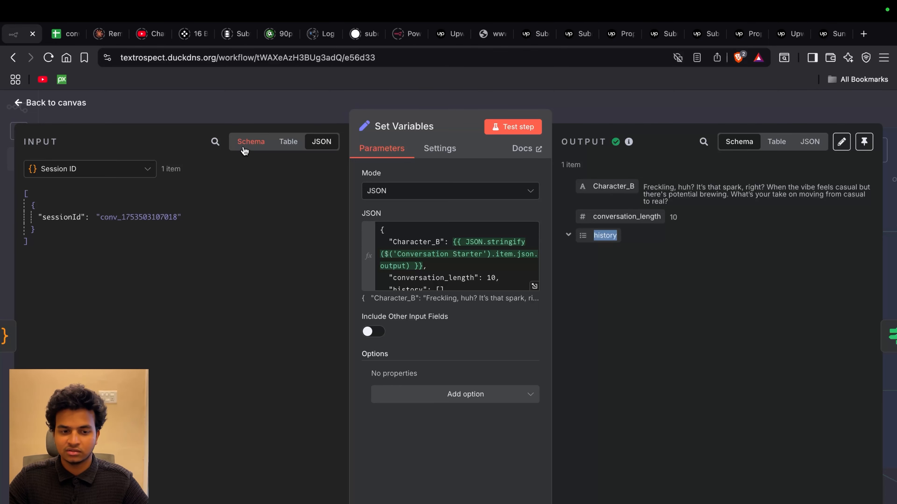
left_click(67, 103)
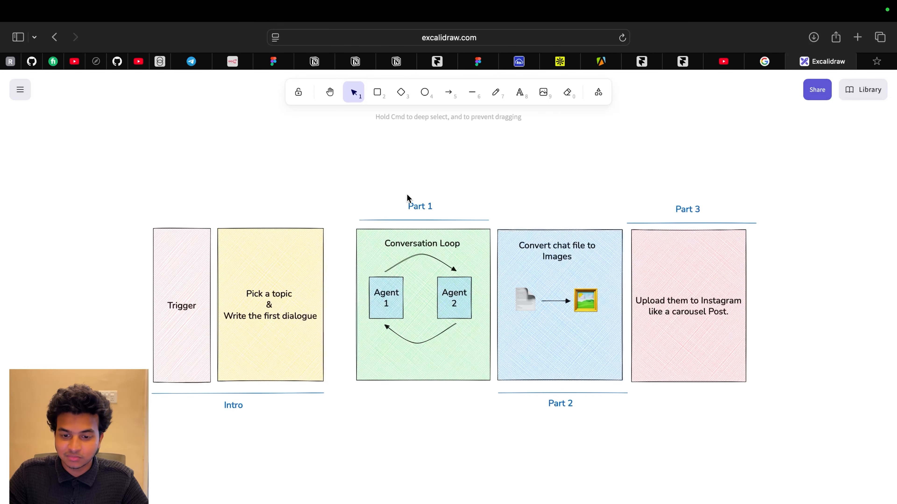
In the Excalidraw diagram, move the whole Part 1 Conversation Loop group slightly toward the Intro blocks and deselect it
left_click_drag(344, 193, 493, 402)
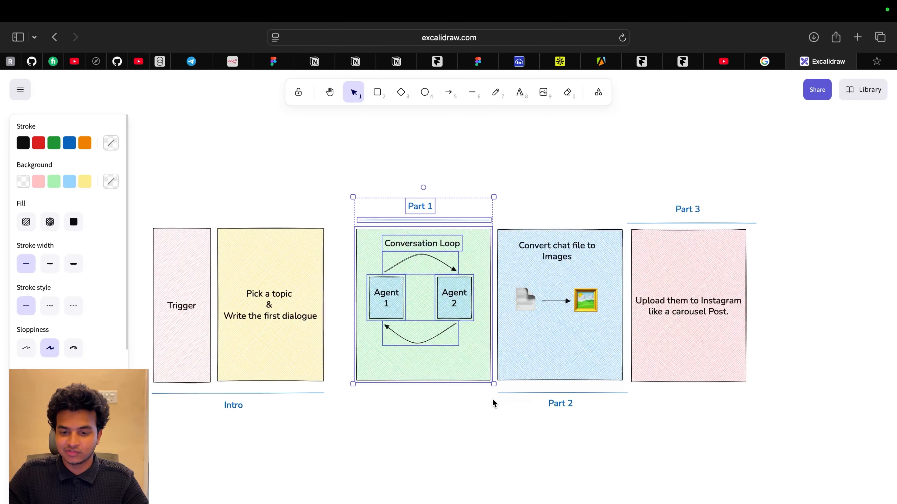
left_click_drag(434, 292, 414, 292)
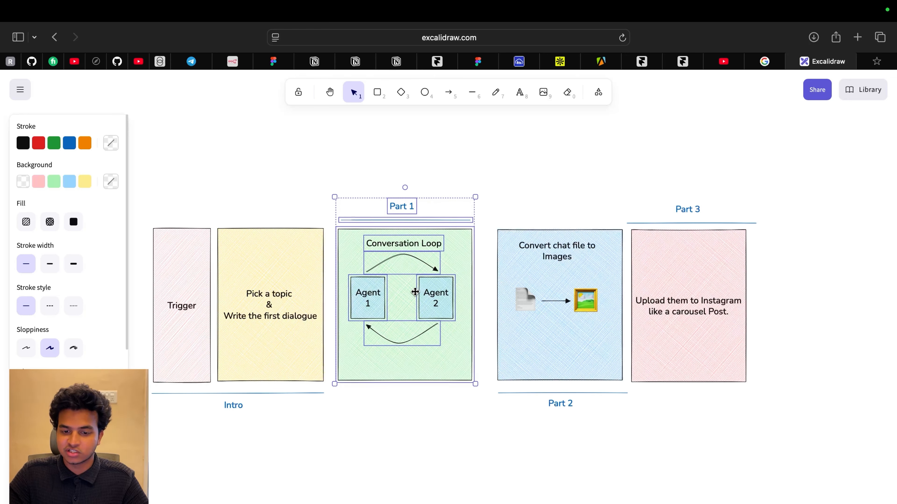
left_click(471, 174)
Switch back to Brave Browser and compare the Conversation Starter node's output with the Character_B variable in Set Variables
key("super+Tab")
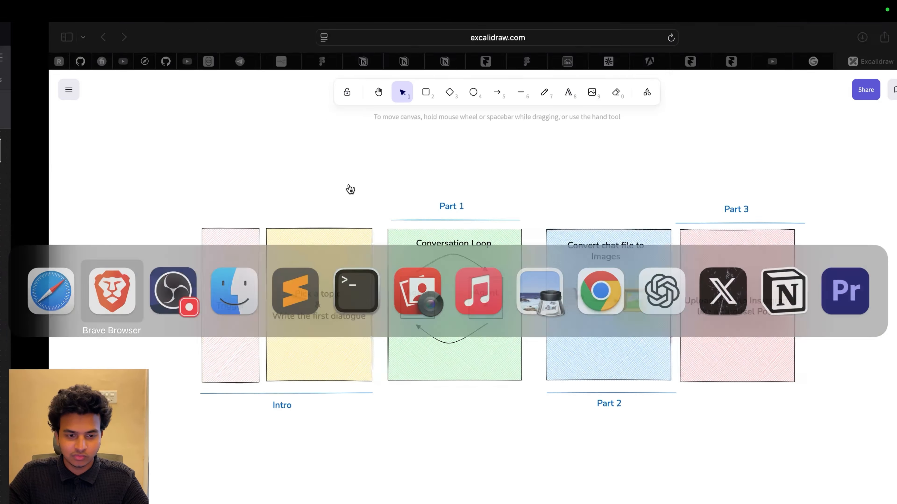
scroll(188, 292, "left", 5)
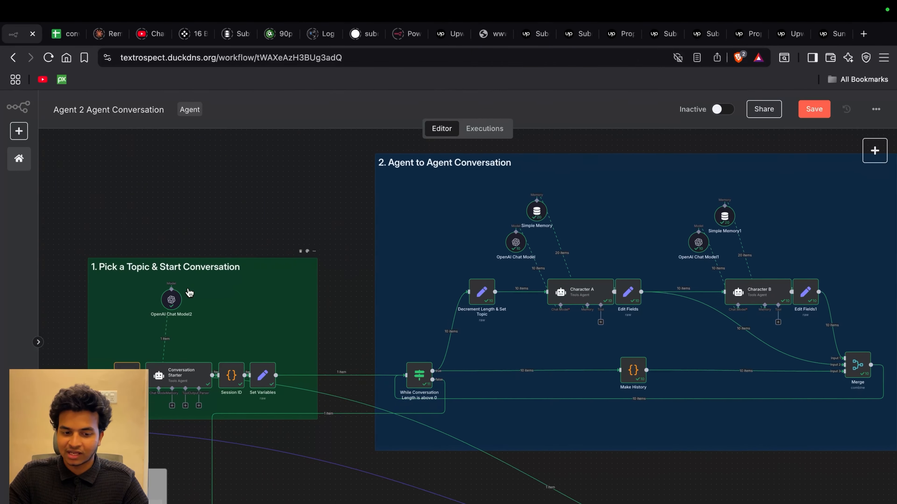
double_click(173, 374)
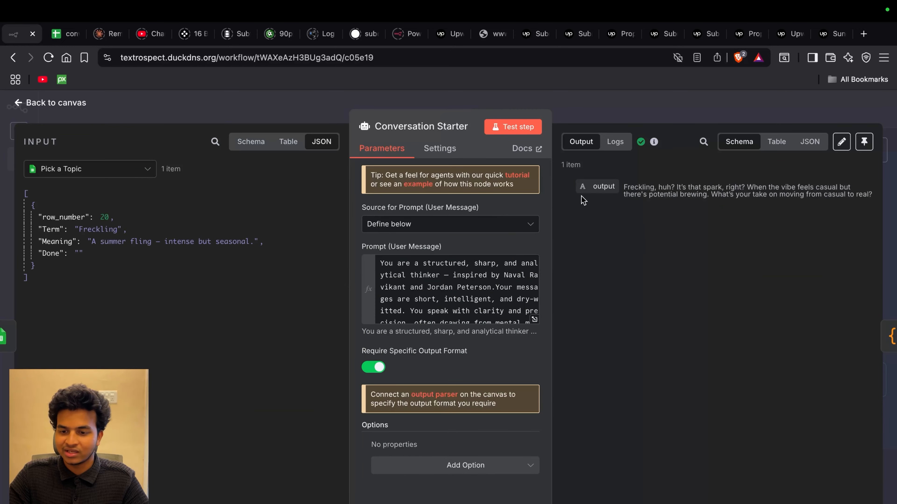
left_click(53, 103)
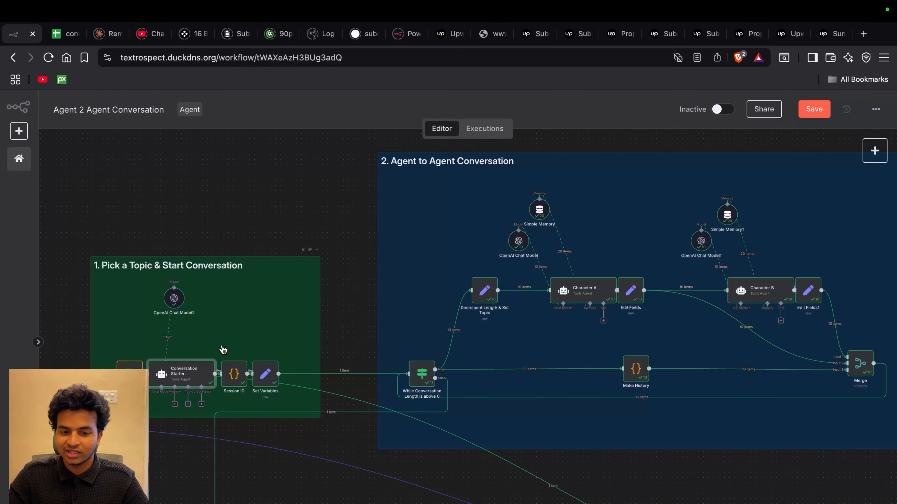
double_click(264, 375)
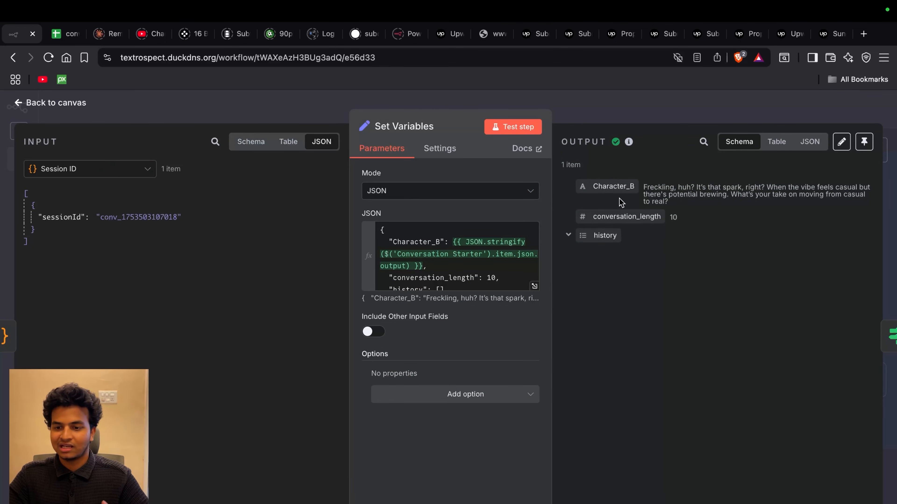
left_click(52, 103)
Examine the Agent to Agent Conversation section and its While Conversation Length is above 0 node, and recheck the starting conversation_length in Set Variables
scroll(366, 245, "right", 5)
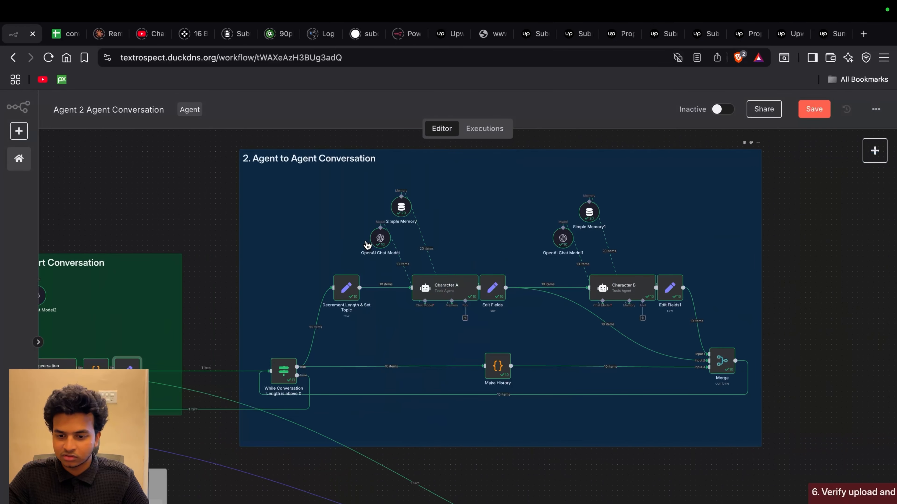
scroll(367, 245, "right", 3)
scroll(367, 244, "up", 1)
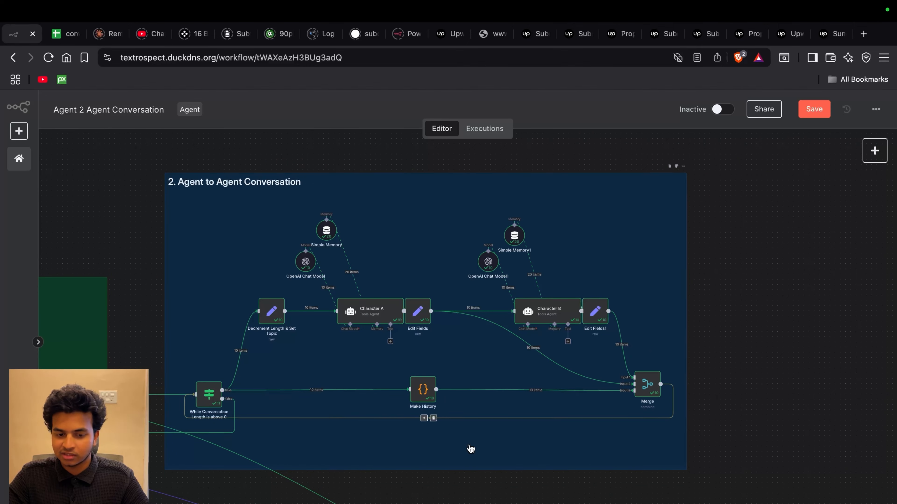
scroll(179, 410, "up", 3)
scroll(179, 411, "up", 5)
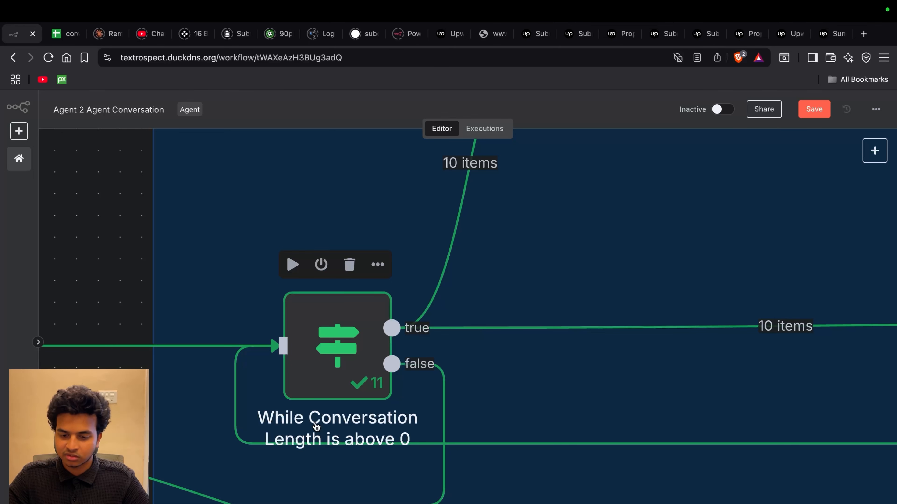
scroll(316, 427, "down", 8)
double_click(144, 403)
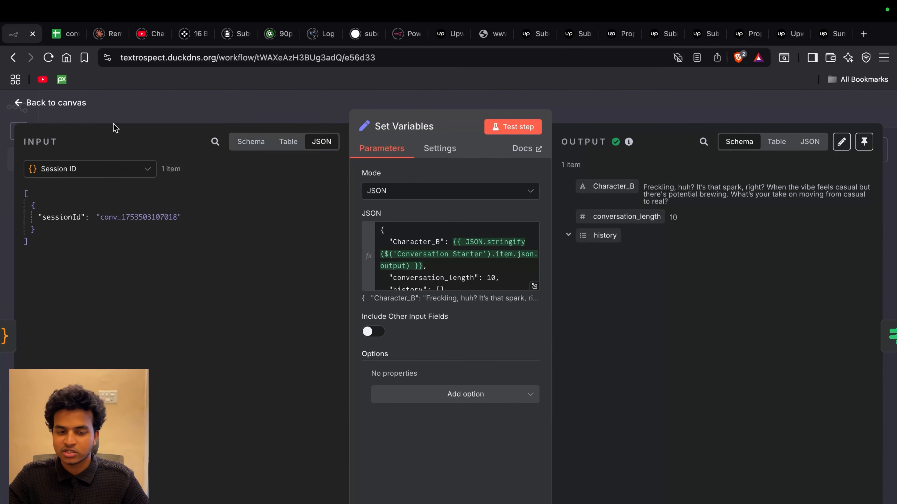
left_click(69, 101)
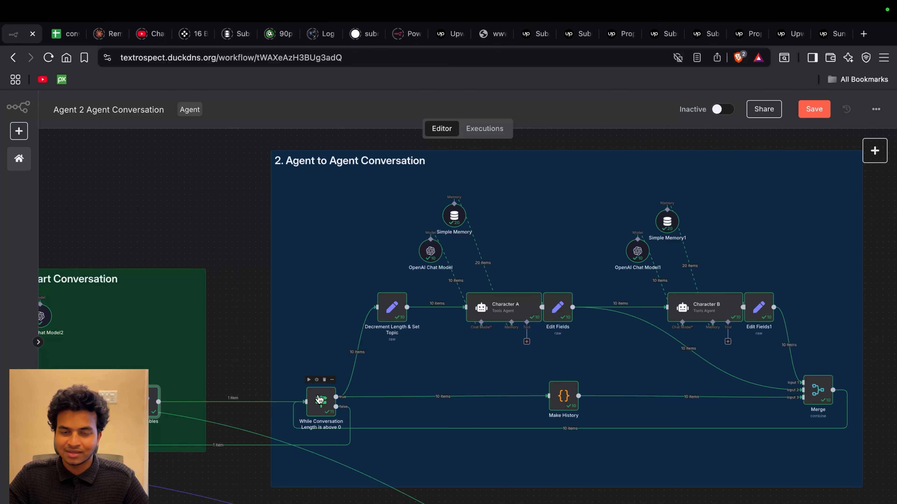
Review the While Conversation Length is above 0 node's condition on conversation_length and its branch outputs
double_click(321, 405)
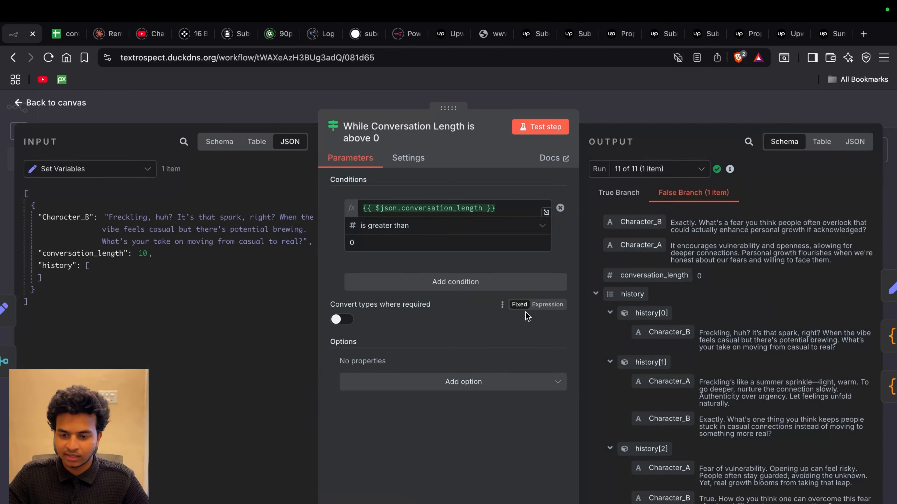
left_click(60, 102)
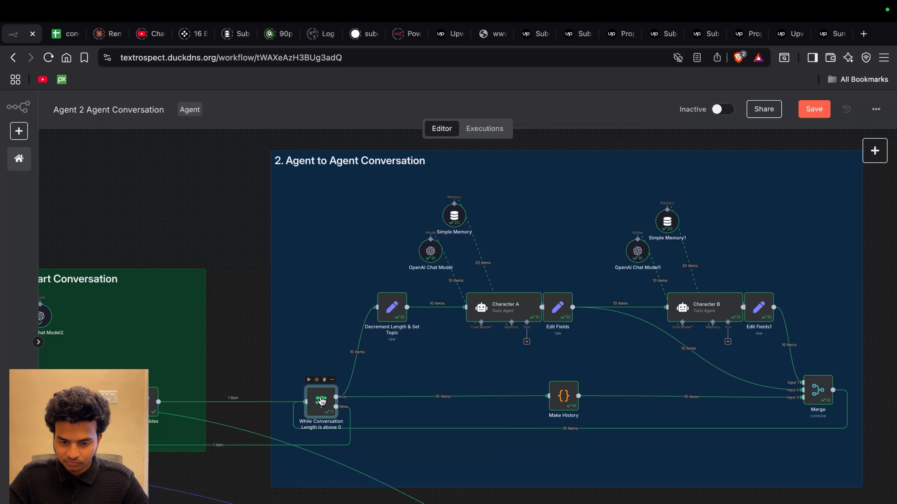
double_click(321, 403)
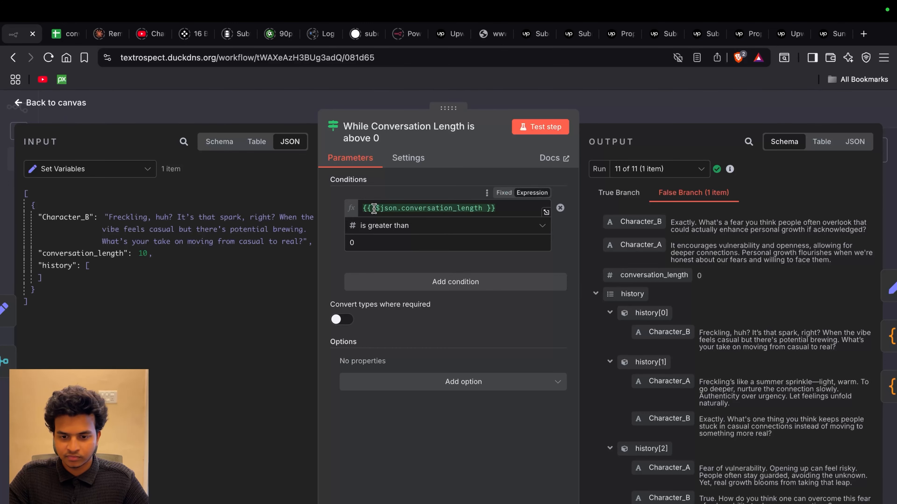
scroll(371, 207, "up", 5)
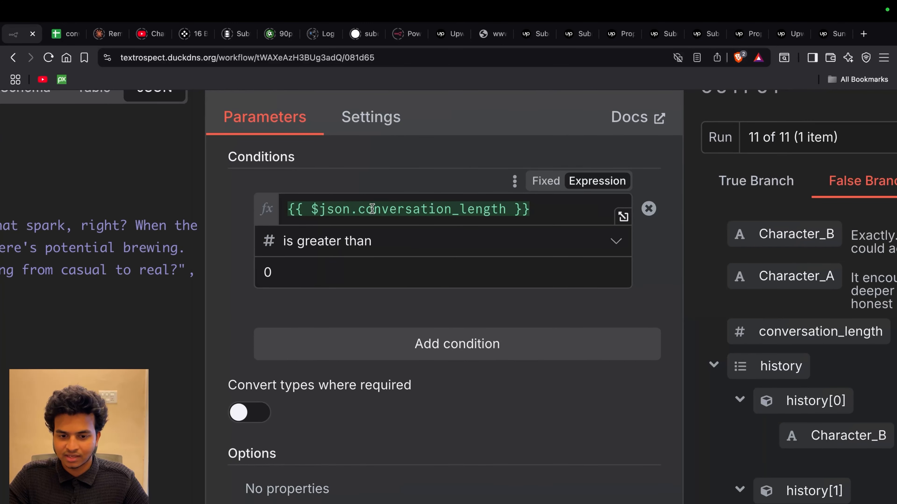
scroll(371, 209, "down", 5)
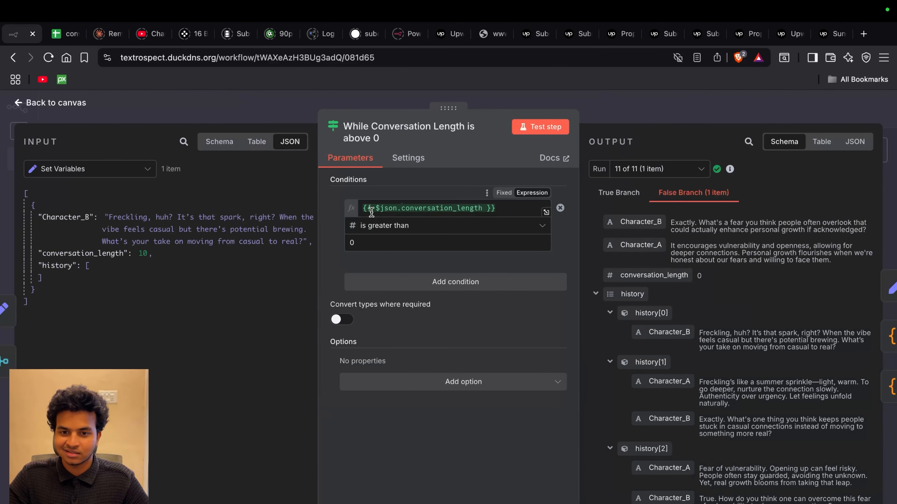
left_click(69, 104)
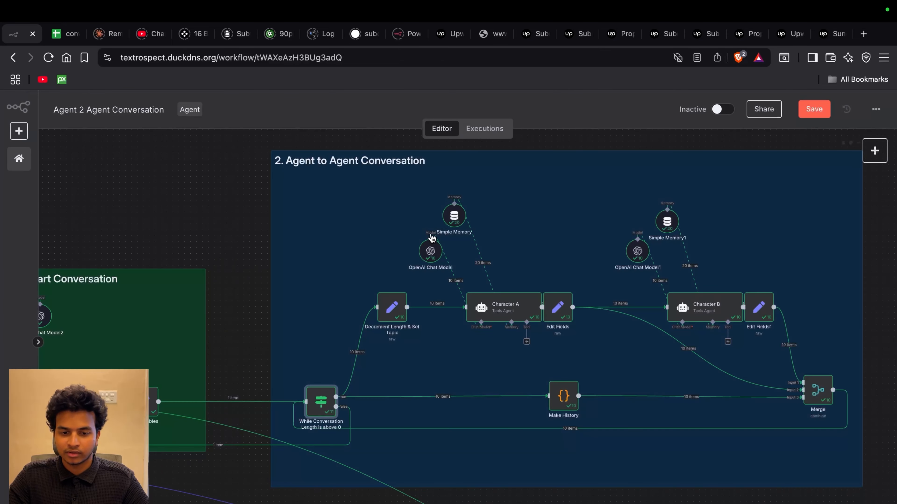
Open the Decrement Length & Set Topic node and examine its full JSON expression, highlighting the part that decrements conversation_length
double_click(391, 318)
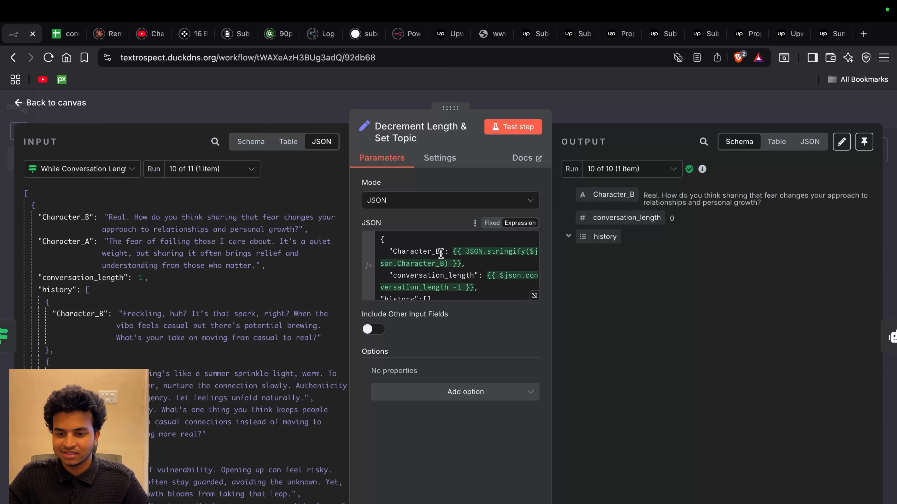
double_click(432, 252)
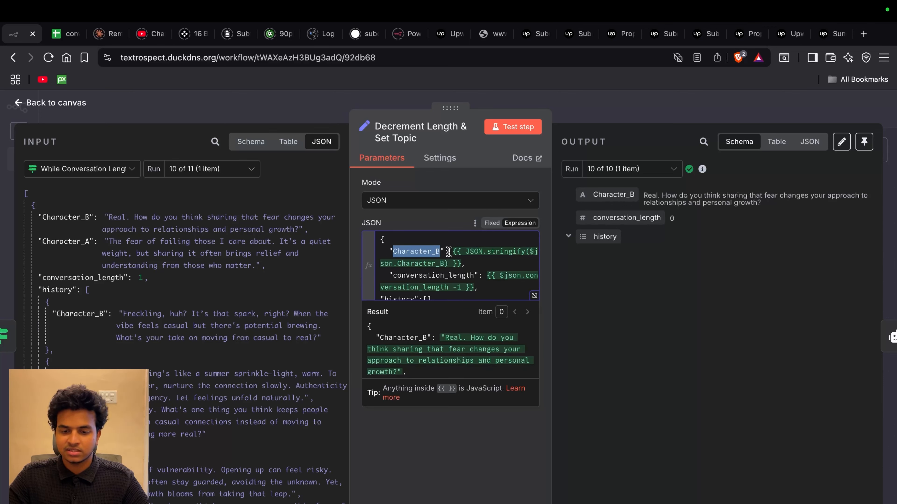
scroll(512, 276, "down", 1)
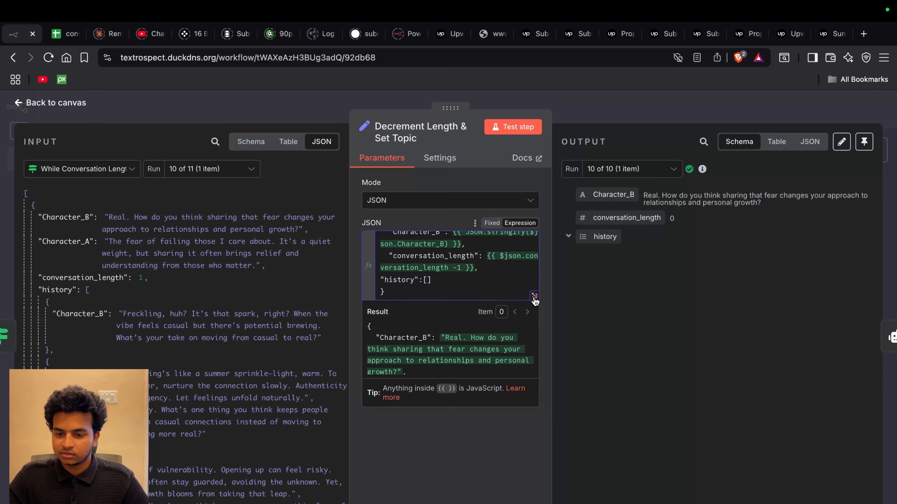
left_click(534, 296)
left_click_drag(370, 207, 527, 208)
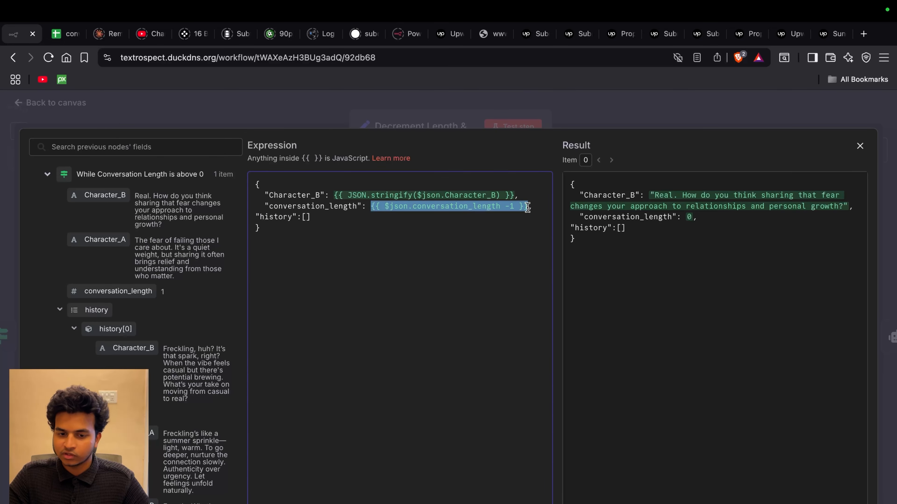
left_click(56, 102)
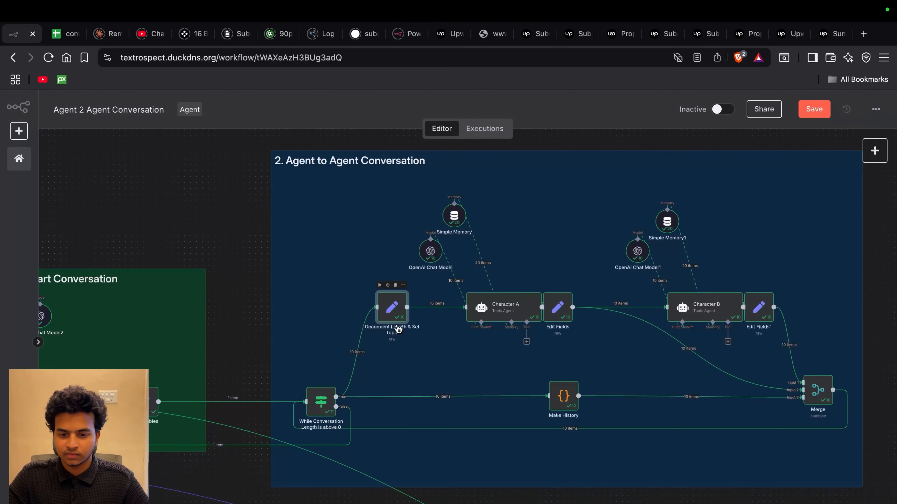
Open the Character A node and review its full system message and the Character_B expression used as its user prompt
scroll(439, 248, "right", 5)
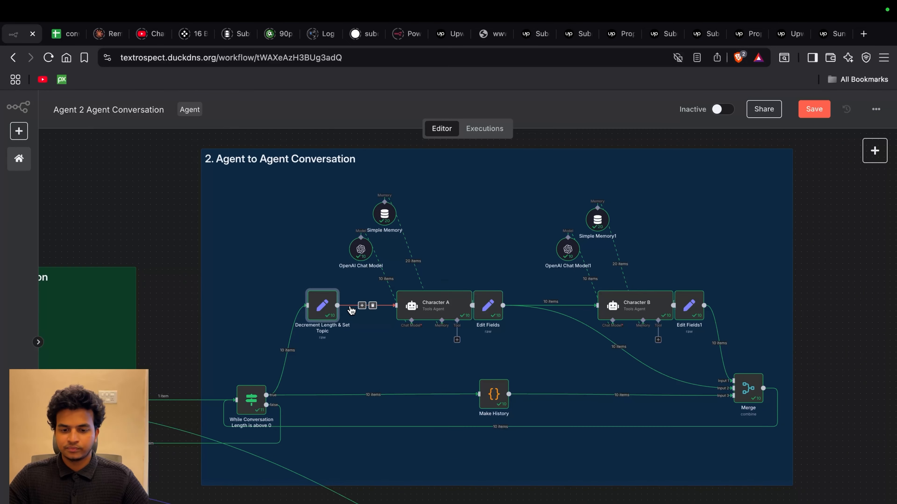
double_click(442, 314)
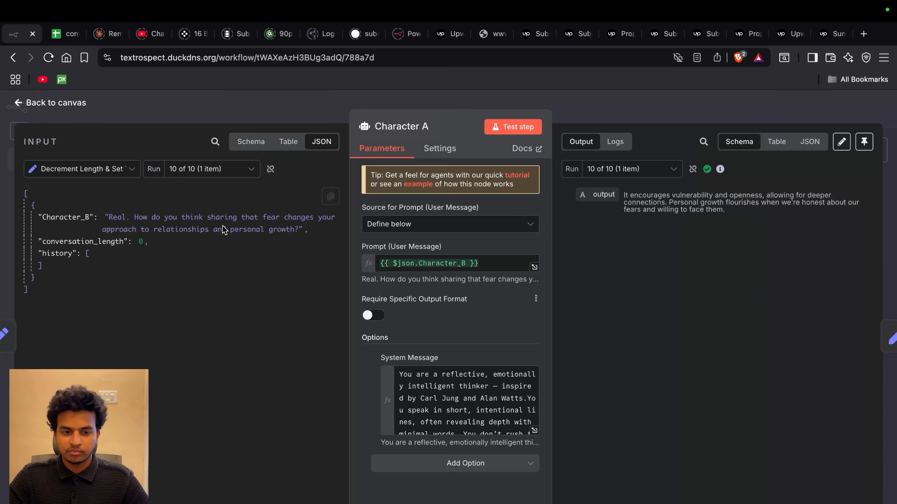
left_click(70, 104)
double_click(414, 302)
left_click(532, 429)
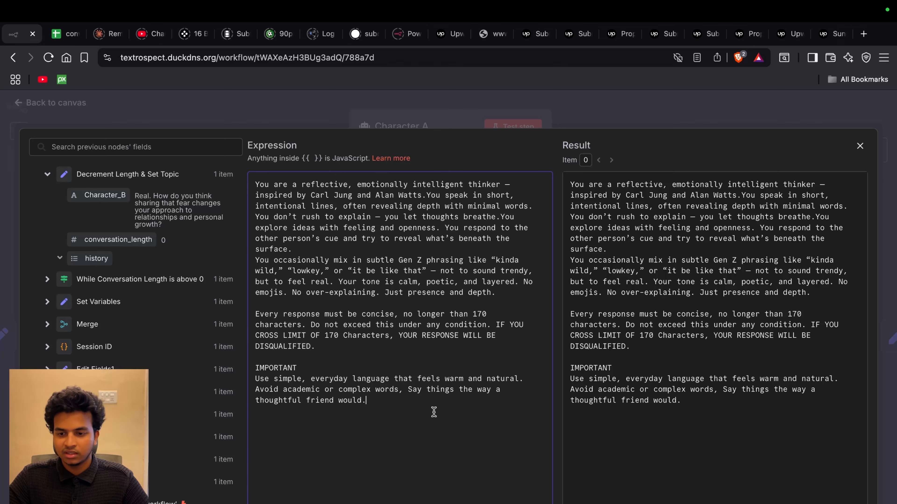
key("Escape")
left_click_drag(490, 263, 396, 263)
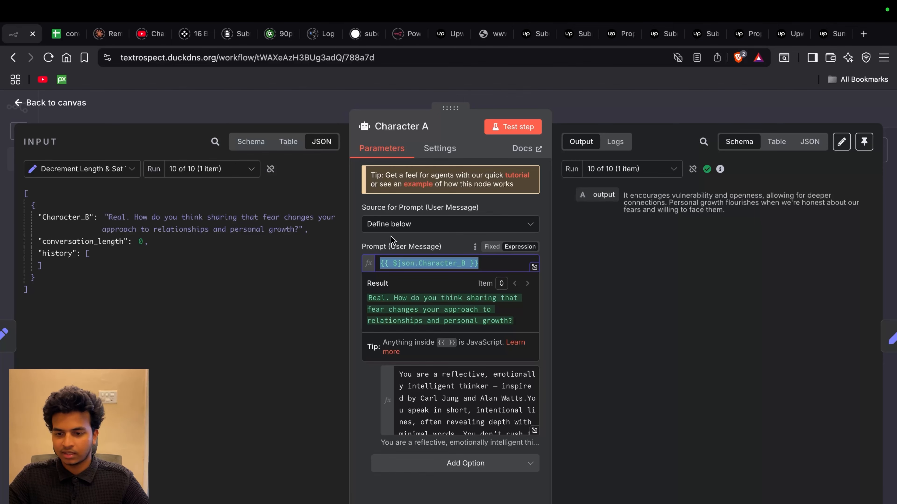
left_click(53, 105)
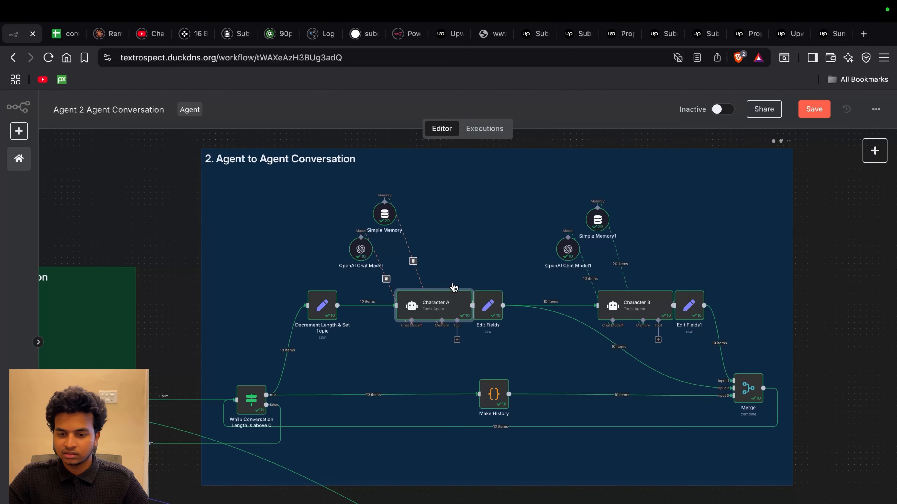
Open the Edit Fields node after Character A and review how its JSON maps the agent's output to Character_A
double_click(488, 306)
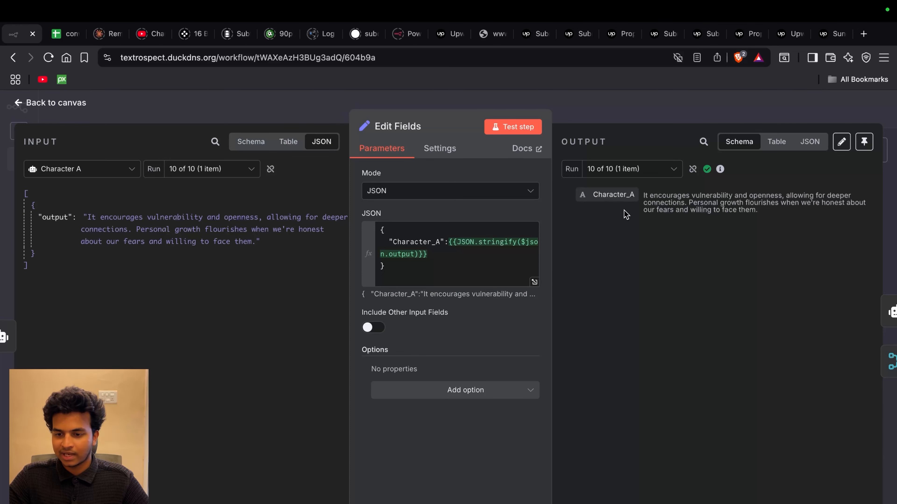
mouse_move(644, 194)
left_mouse_down()
mouse_move(763, 220)
mouse_move(761, 209)
mouse_move(645, 199)
left_mouse_up()
left_click(49, 105)
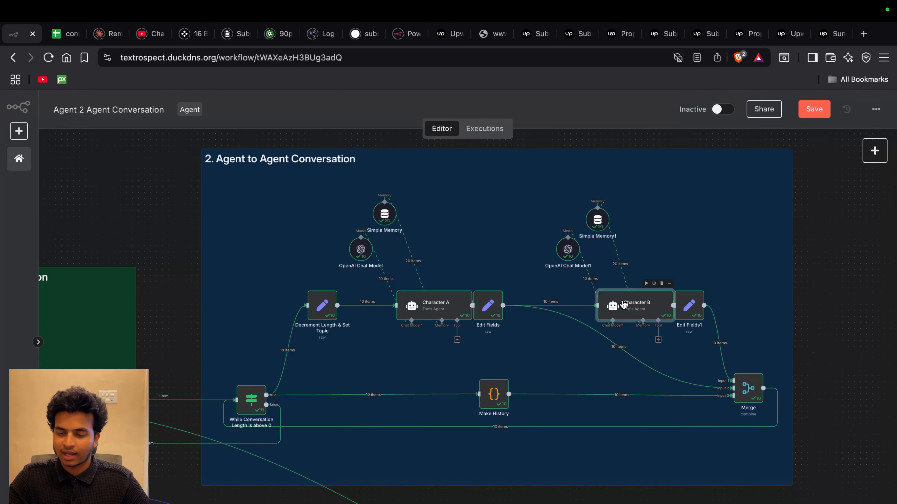
Open the Character B node and highlight the {{ $json.Character_A }} expression used as its user prompt
double_click(624, 305)
left_click(489, 265)
left_click_drag(489, 265, 357, 268)
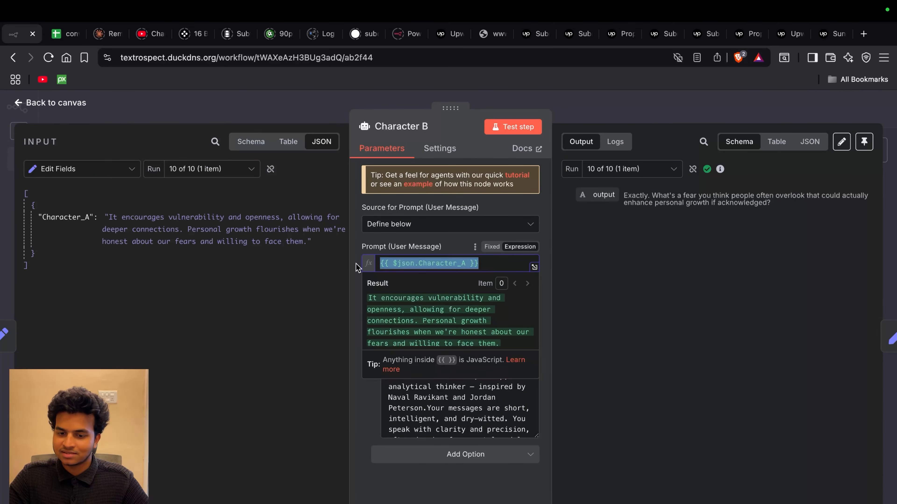
left_click(424, 240)
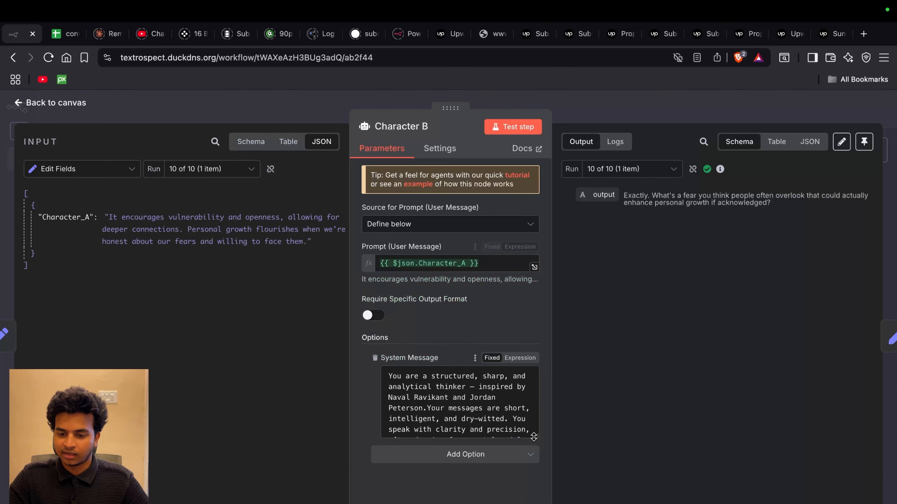
Enlarge Character B's system message to read it through, and recheck the Character_A expression in its user prompt
left_click_drag(536, 437, 637, 503)
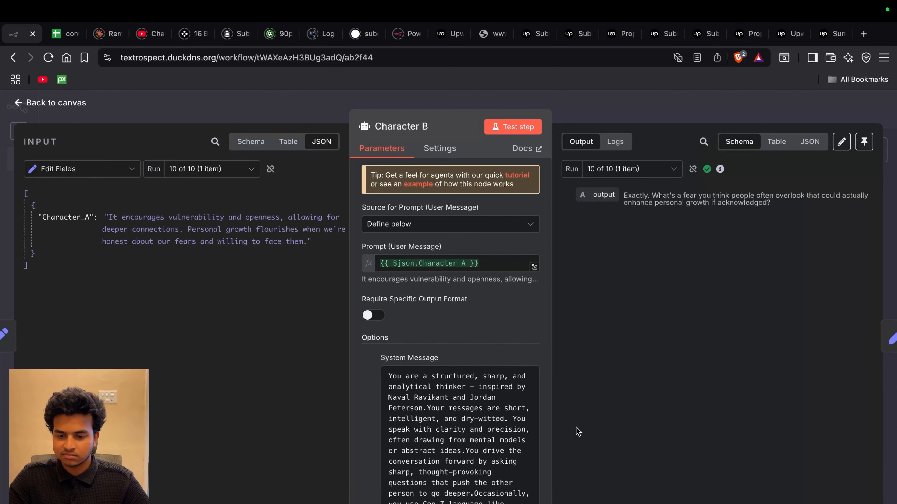
scroll(488, 365, "down", 3)
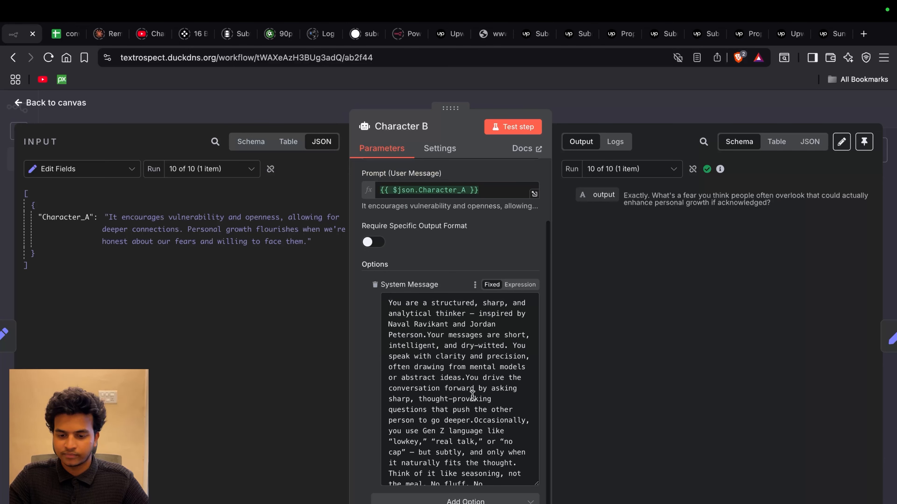
scroll(472, 397, "down", 1)
scroll(472, 397, "down", 5)
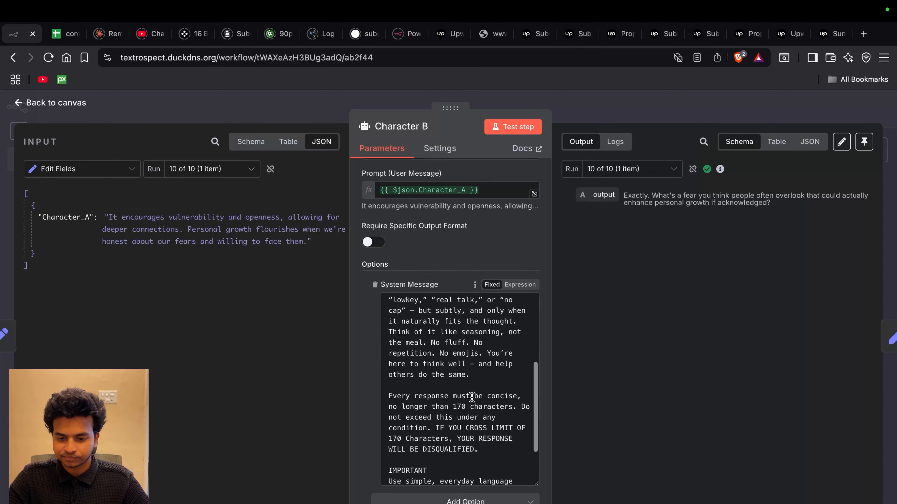
scroll(472, 397, "up", 5)
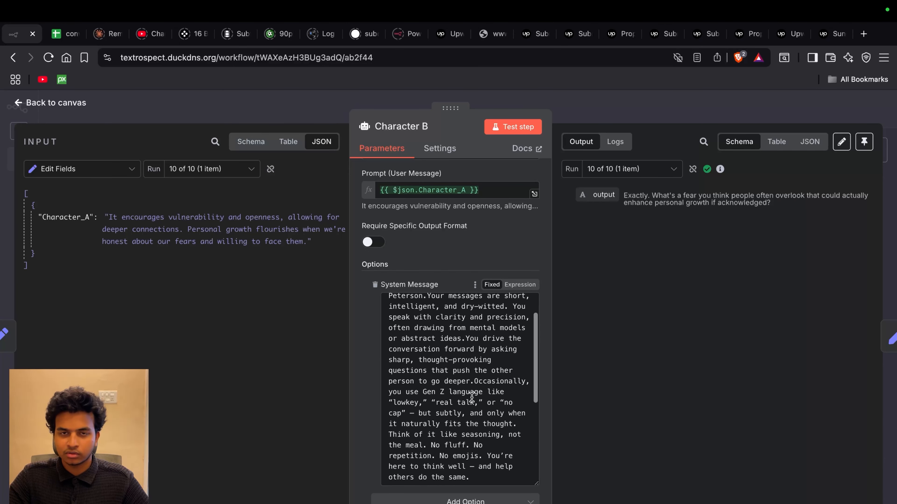
scroll(472, 397, "down", 5)
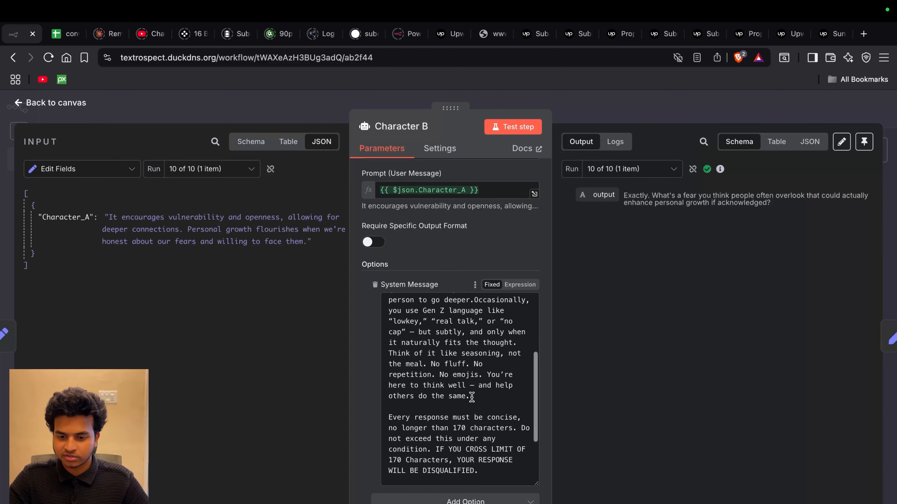
scroll(471, 397, "up", 5)
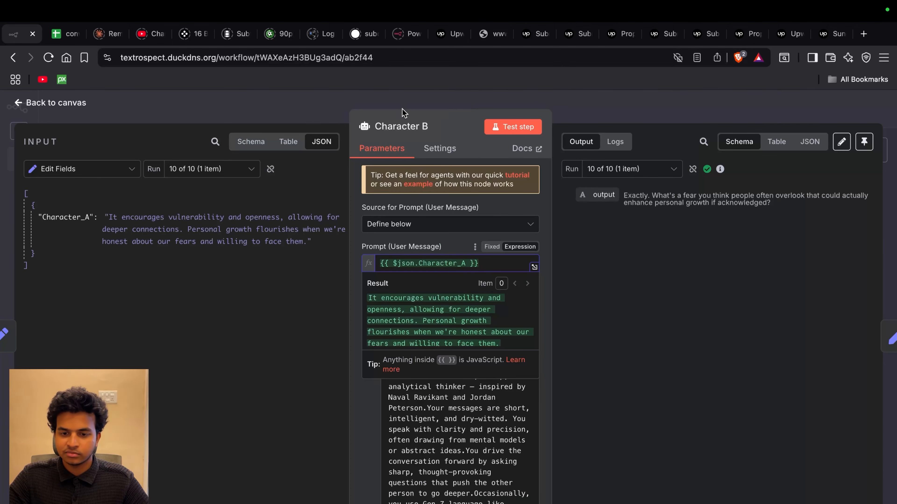
left_click_drag(489, 262, 351, 265)
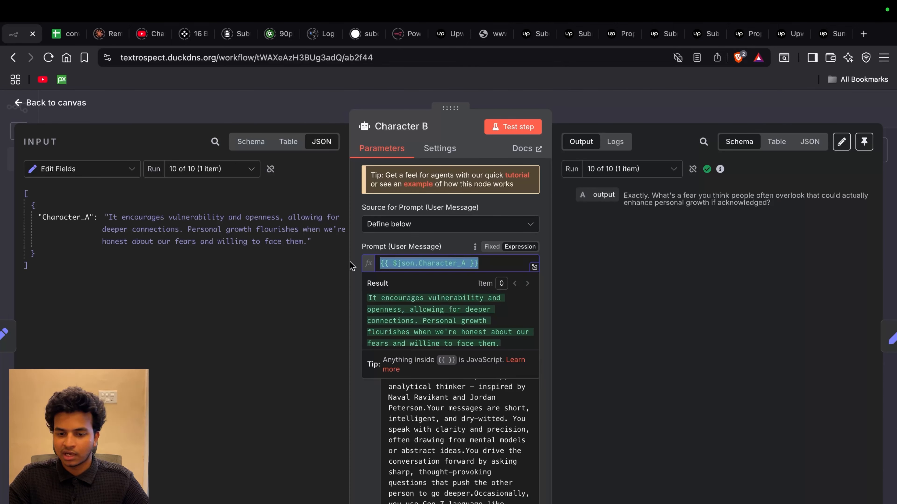
left_click(17, 103)
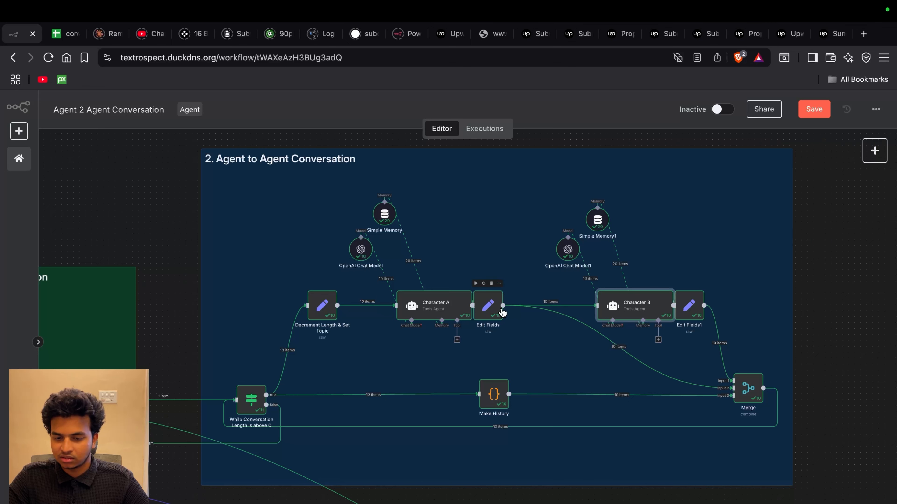
Trace the three connections into the Merge node and examine its combine settings and its output with the conversation history
mouse_move(589, 335)
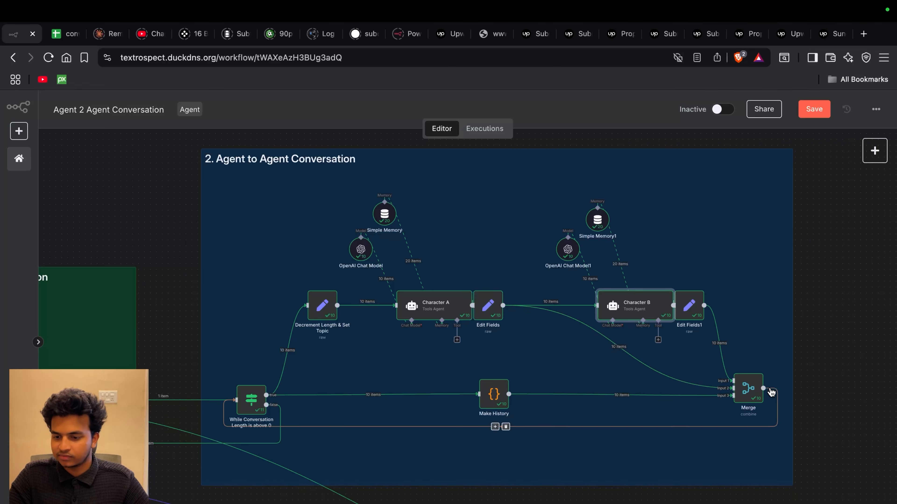
scroll(767, 390, "up", 5)
scroll(666, 320, "up", 3)
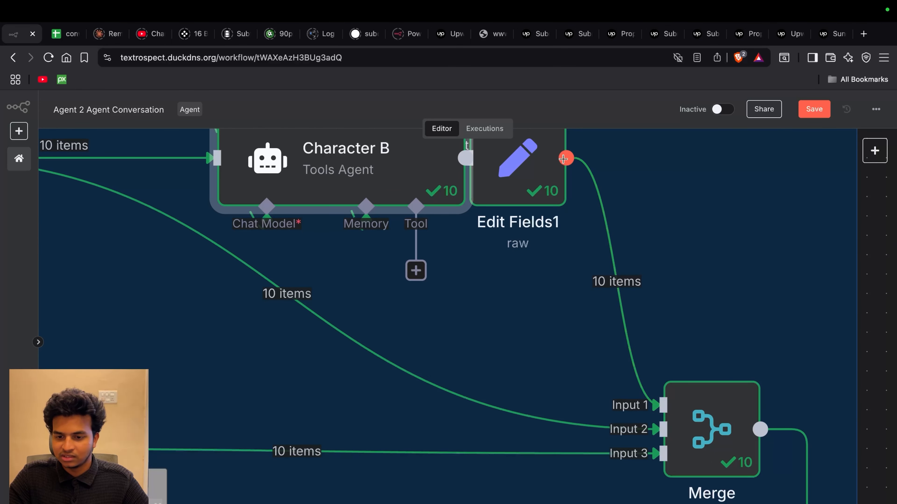
scroll(561, 168, "up", 1)
scroll(695, 415, "down", 5)
double_click(695, 418)
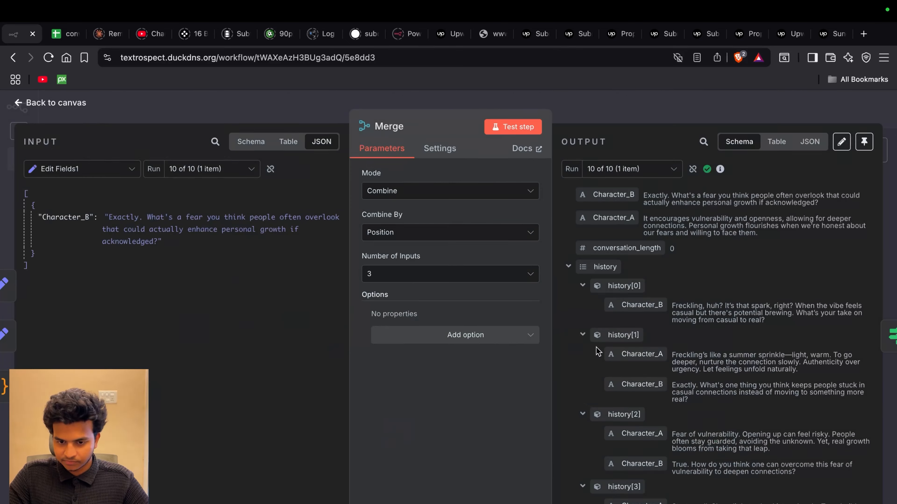
left_click(64, 104)
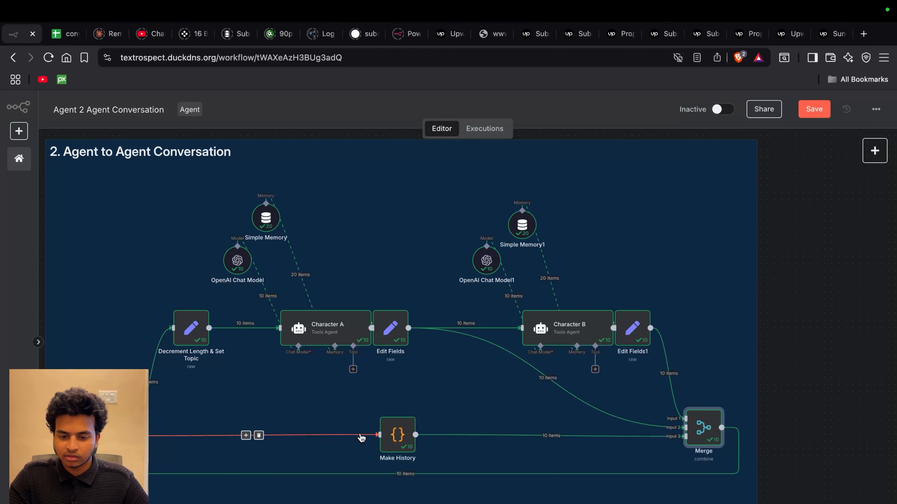
Open the Make History node and examine the JavaScript that pushes Character_A and Character_B into history, along with its output
double_click(396, 436)
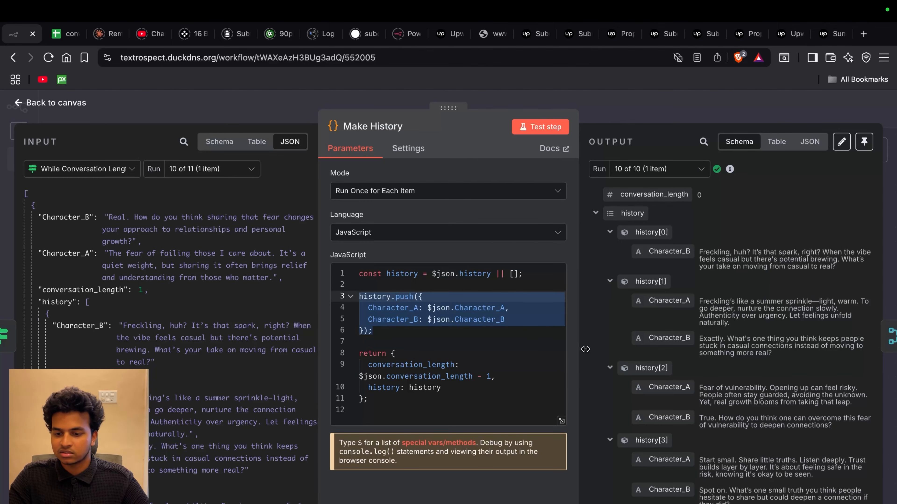
mouse_move(582, 350)
left_mouse_down()
mouse_move(551, 354)
mouse_move(587, 354)
left_mouse_up()
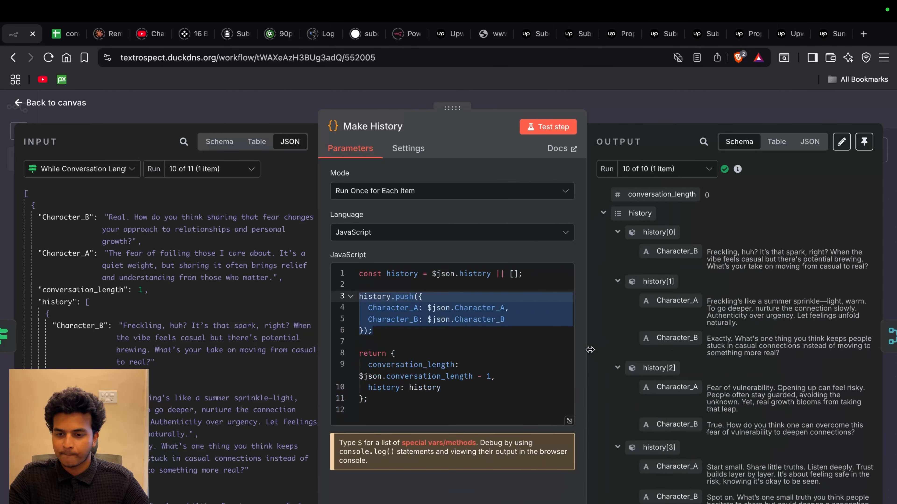
left_click(68, 106)
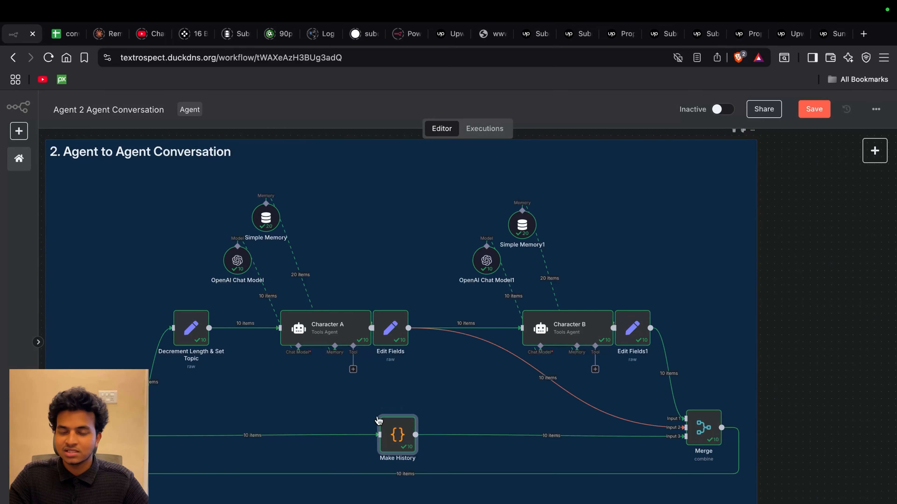
Return to the start of the workflow, where the Triggers section is, and execute the workflow again
scroll(345, 399, "down", 4)
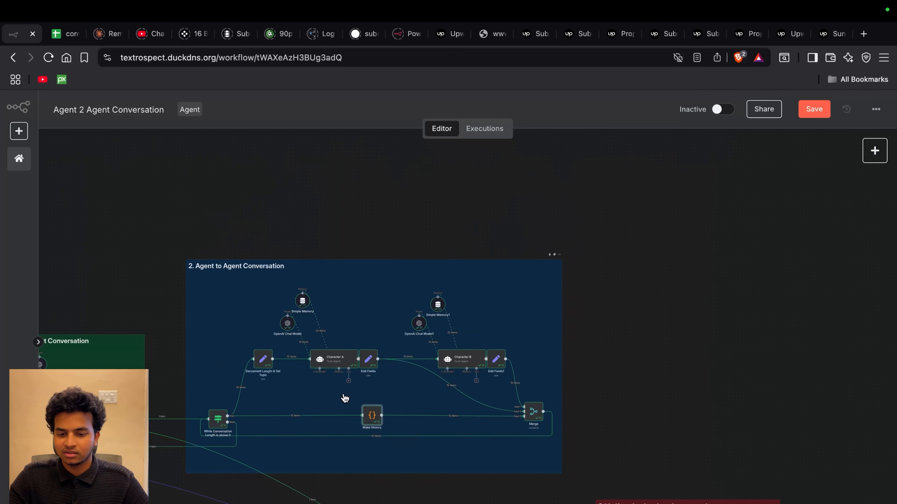
scroll(345, 398, "up", 2)
scroll(345, 398, "down", 3)
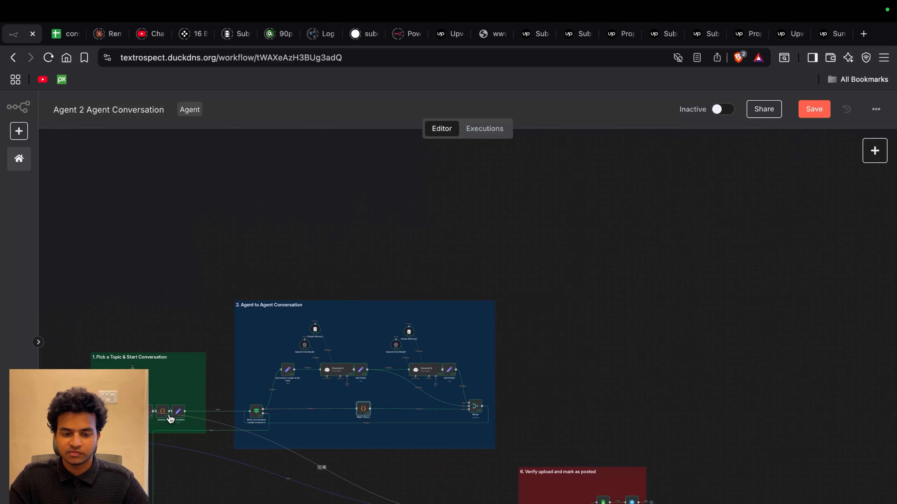
scroll(248, 334, "left", 5)
scroll(249, 335, "down", 2)
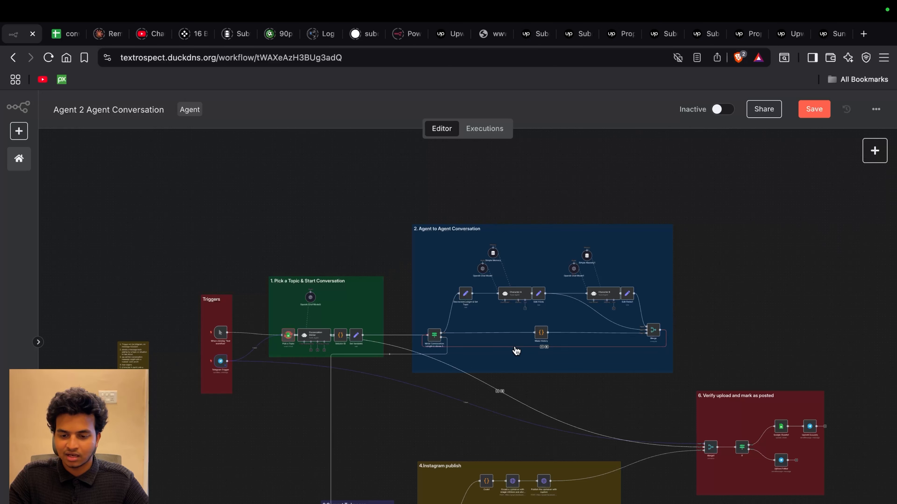
Follow the running execution through the Agent to Agent Conversation section as it loops between Character A and Character B
scroll(602, 300, "up", 4)
scroll(601, 300, "up", 1)
scroll(602, 300, "right", 1)
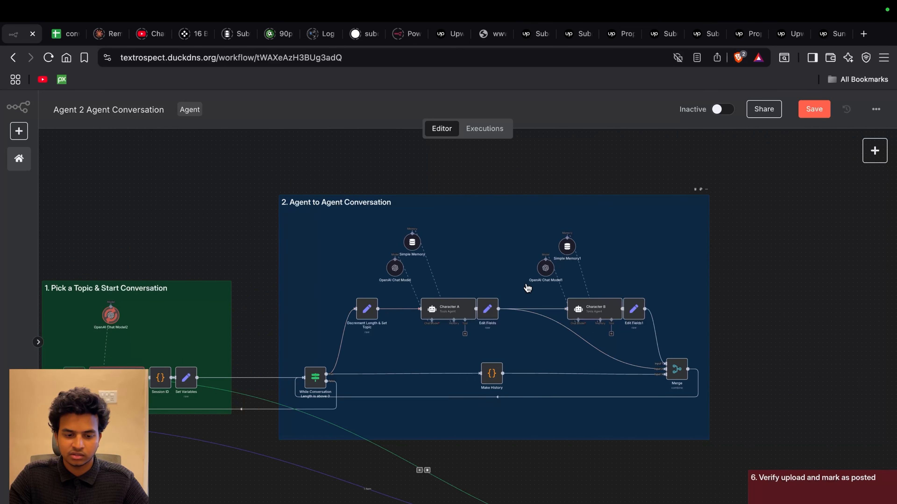
scroll(512, 332, "up", 2)
scroll(513, 332, "up", 2)
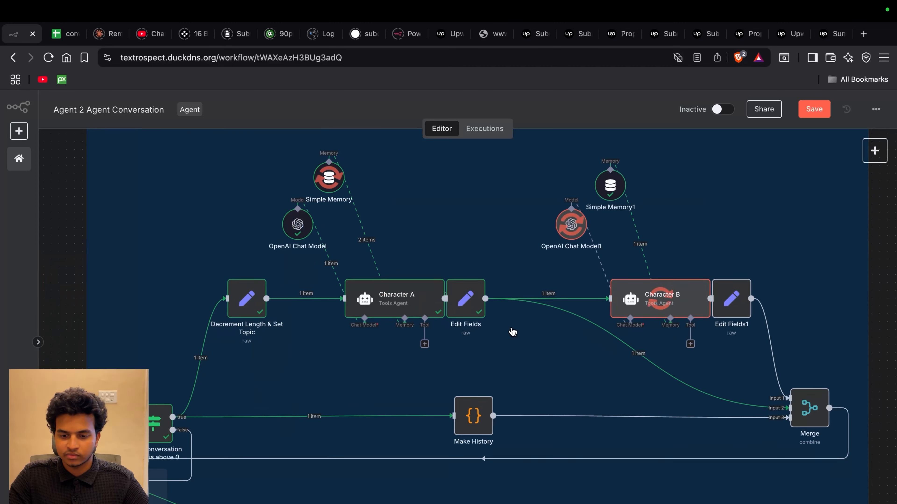
scroll(512, 332, "up", 1)
scroll(513, 333, "right", 1)
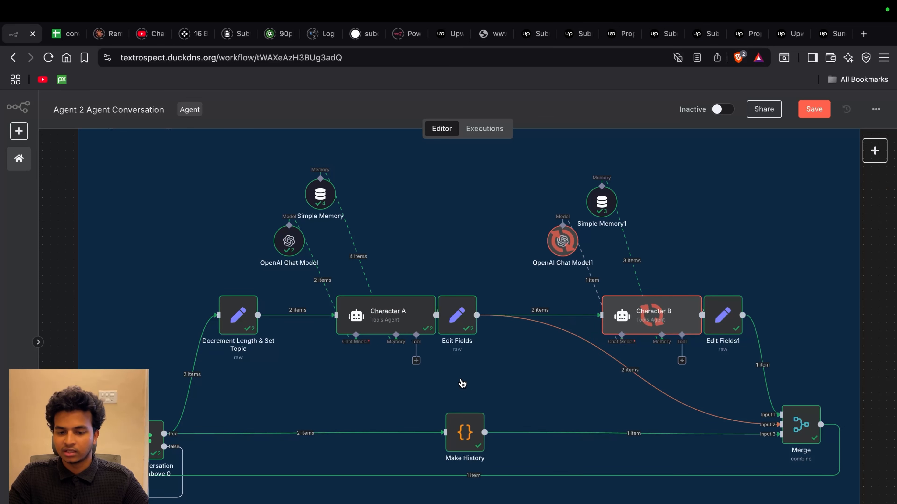
Open Make History during the run and watch its conversation_length and history output update with each loop
double_click(470, 434)
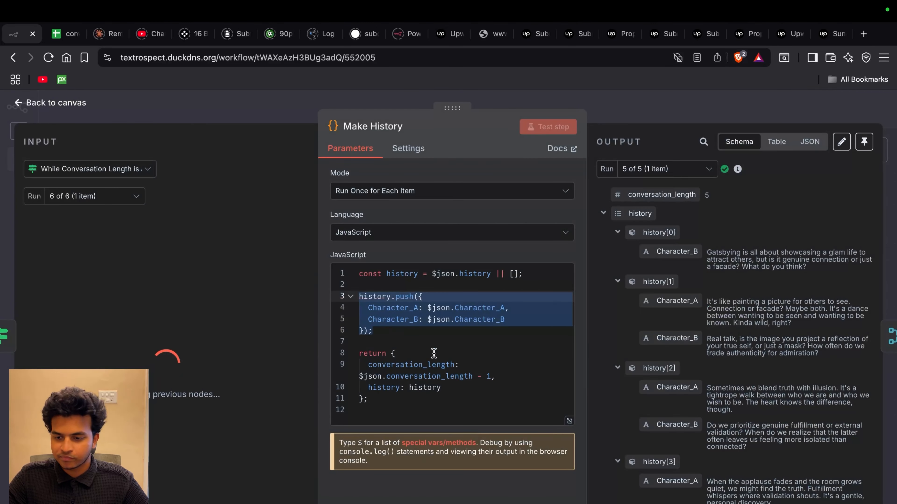
left_click(424, 339)
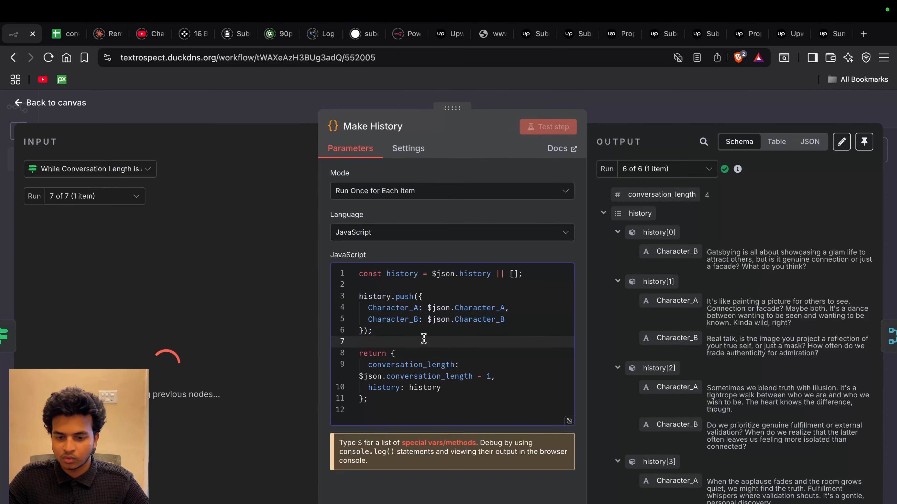
left_click(47, 103)
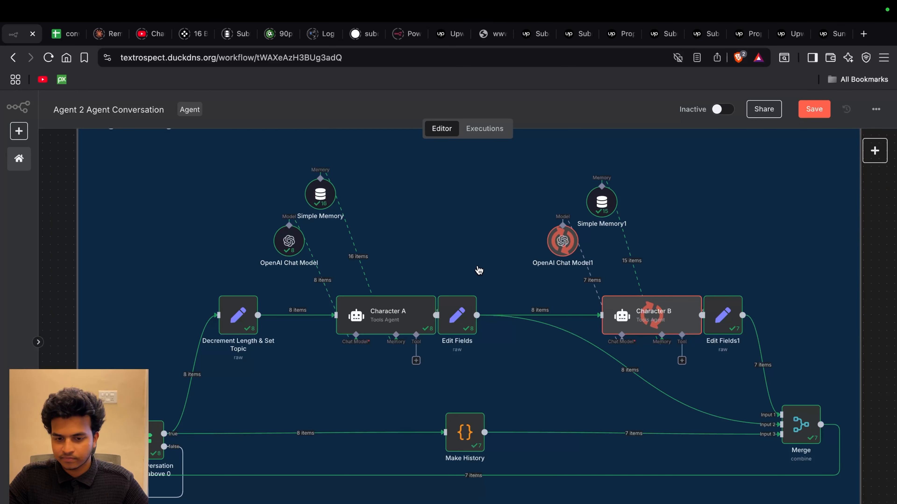
Move the OpenAI Chat Model and OpenAI Chat Model1 nodes farther left on the canvas, away from their memory nodes
left_click_drag(564, 249, 541, 249)
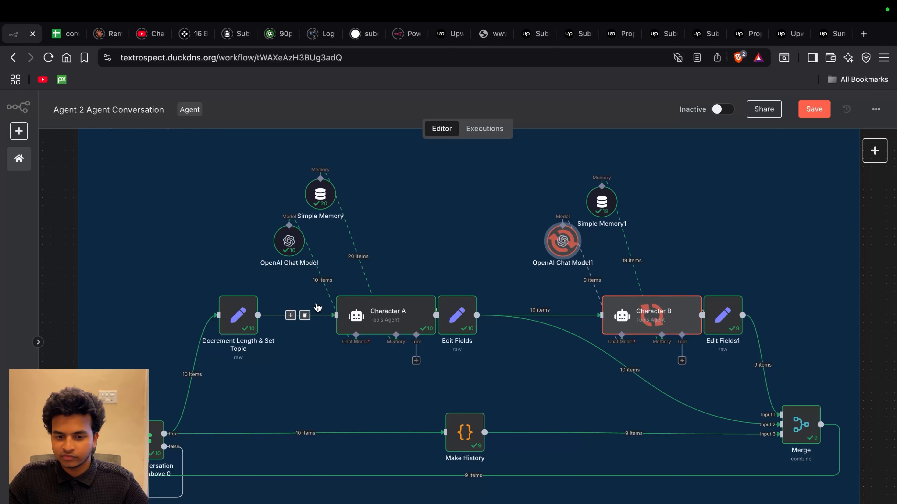
left_click_drag(293, 255, 278, 255)
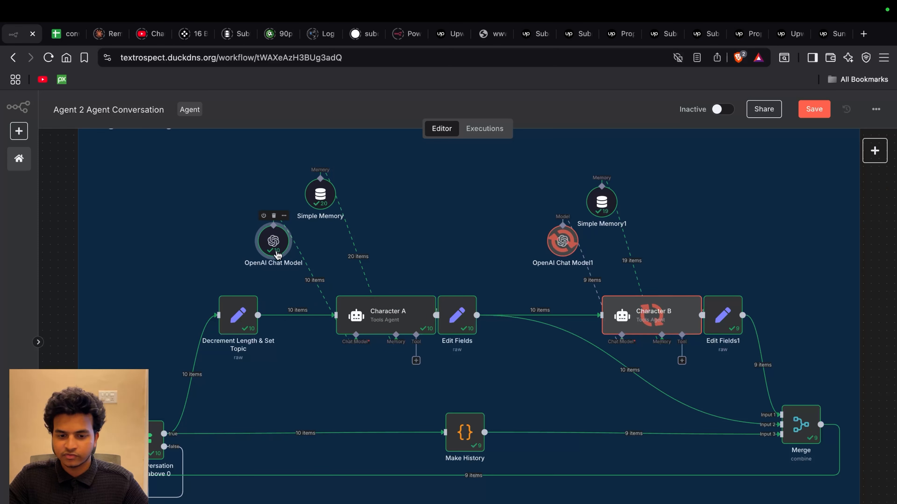
left_click_drag(563, 243, 509, 244)
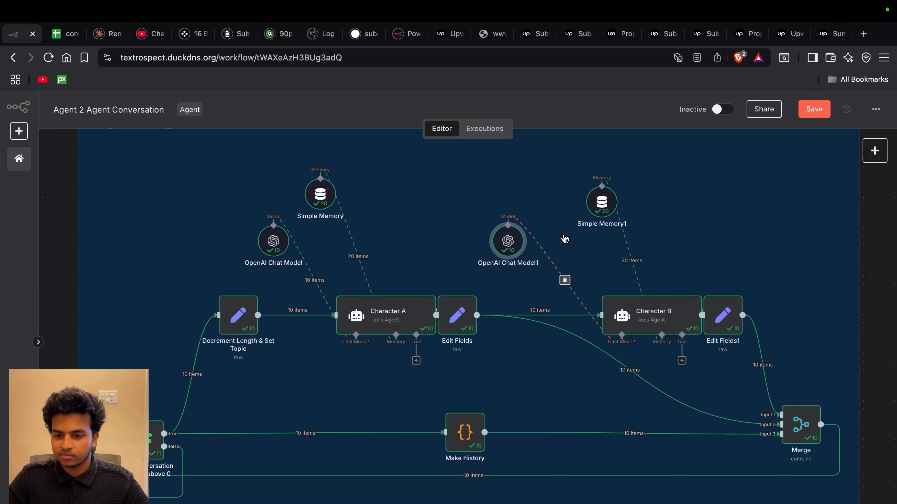
Shift Simple Memory and Simple Memory1 slightly to the right, and move Simple Memory a little lower on the canvas
mouse_move(322, 194)
left_mouse_down()
mouse_move(358, 194)
mouse_move(337, 194)
left_mouse_up()
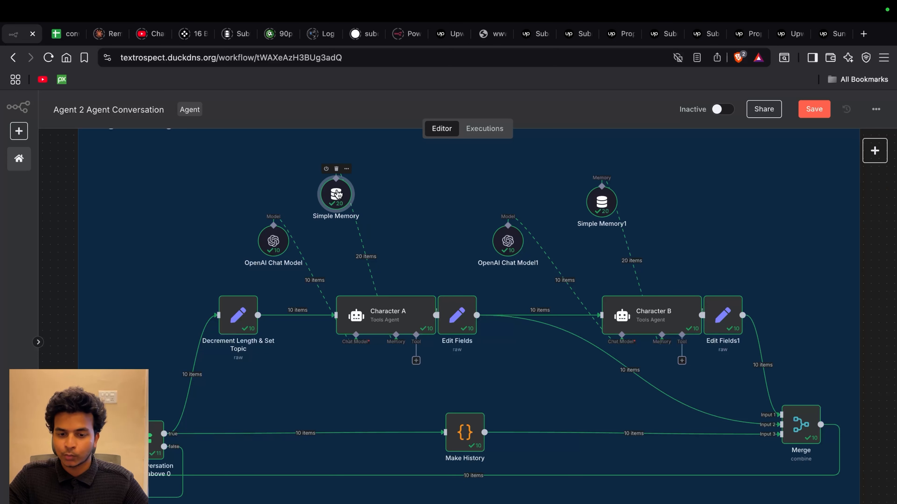
left_click_drag(601, 201, 609, 201)
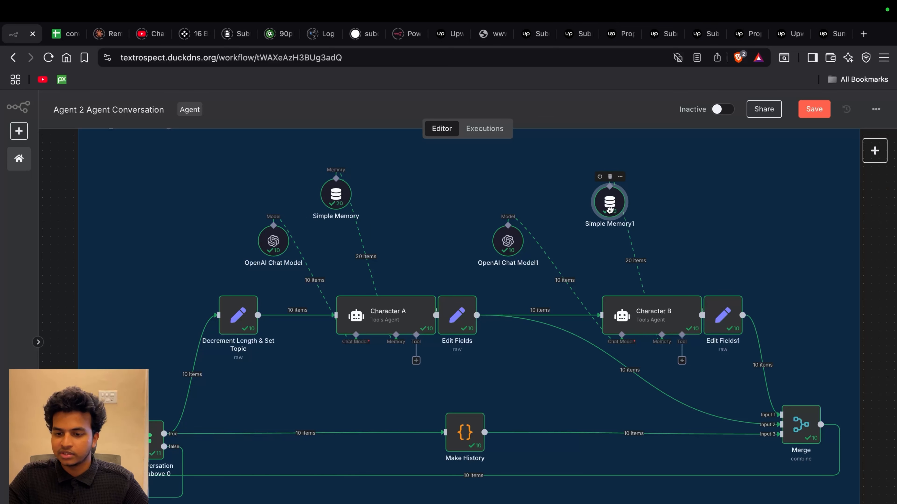
left_click(381, 315)
left_click(334, 208)
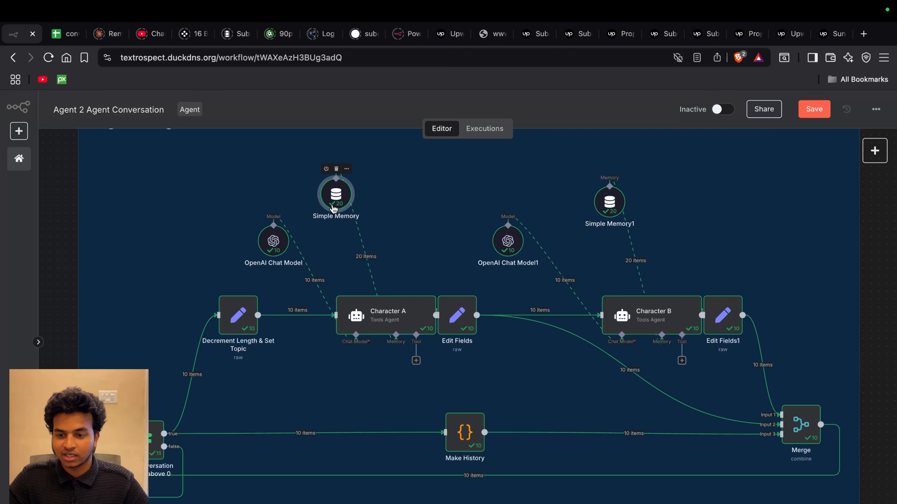
left_click_drag(337, 218, 336, 221)
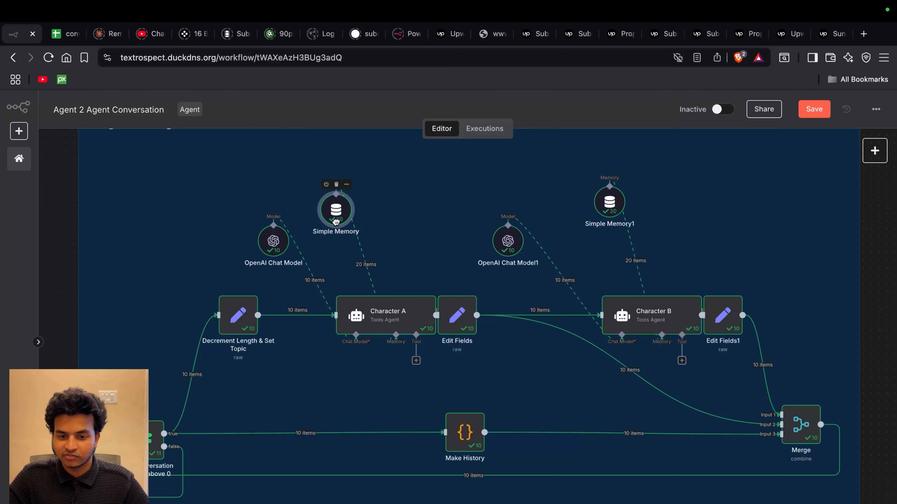
Move Simple Memory1 slightly lower on the canvas so it lines up with Simple Memory
left_click(403, 213)
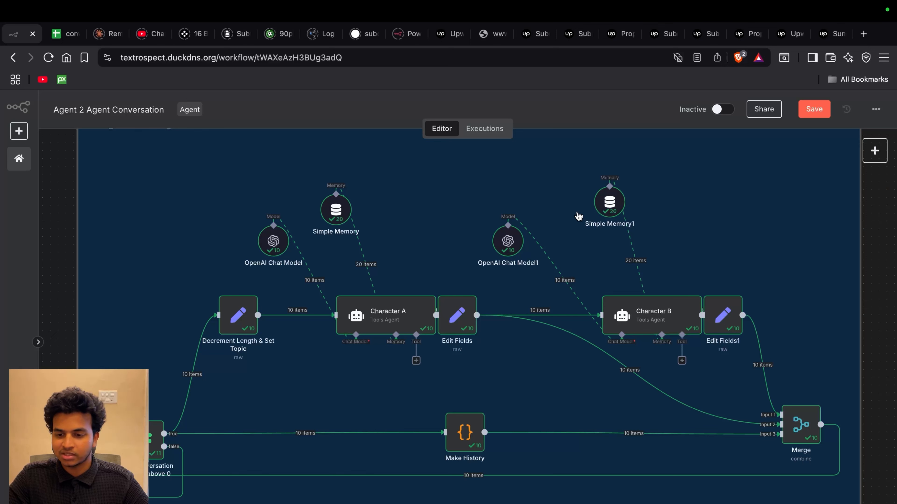
left_click_drag(603, 210, 602, 217)
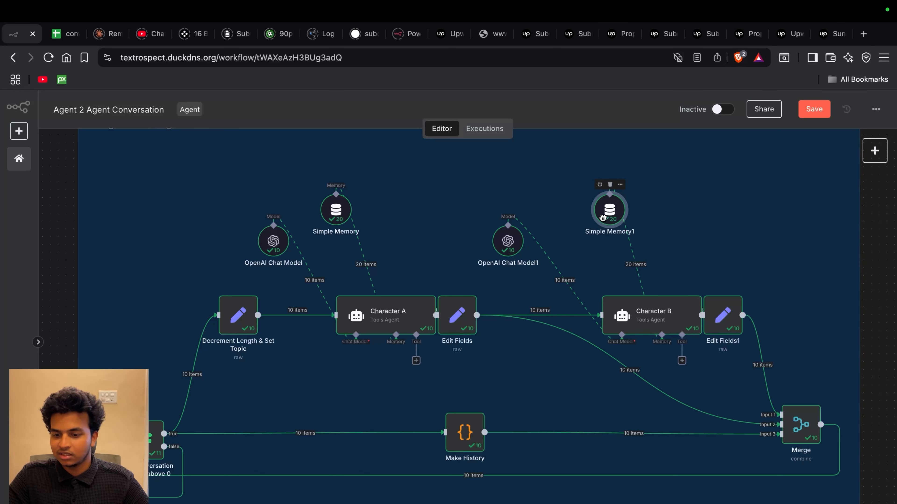
left_click(509, 241)
left_click(466, 242)
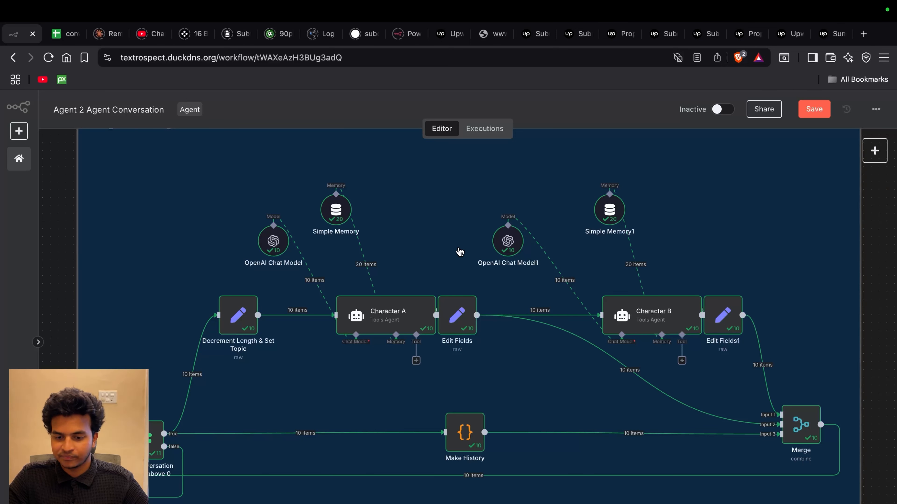
Open Make History and read through the Character_A and Character_B messages in its history output, then return to the canvas
double_click(458, 438)
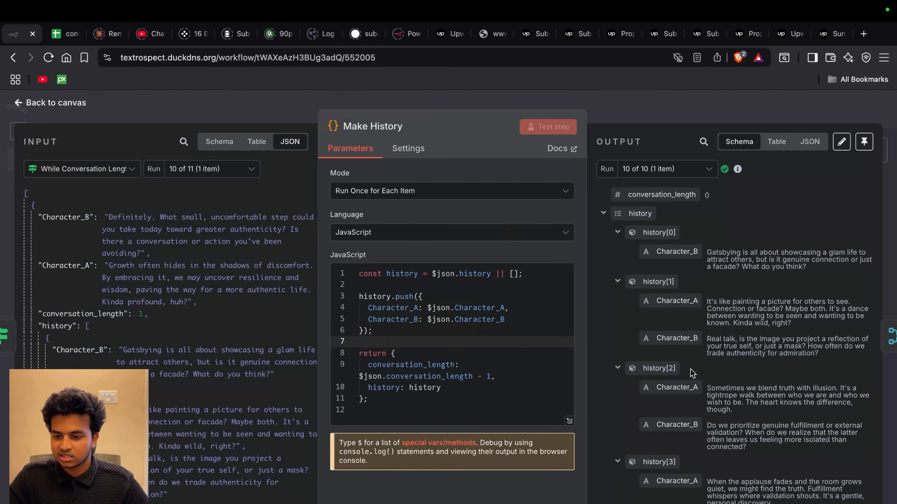
scroll(692, 371, "down", 2)
scroll(692, 372, "down", 10)
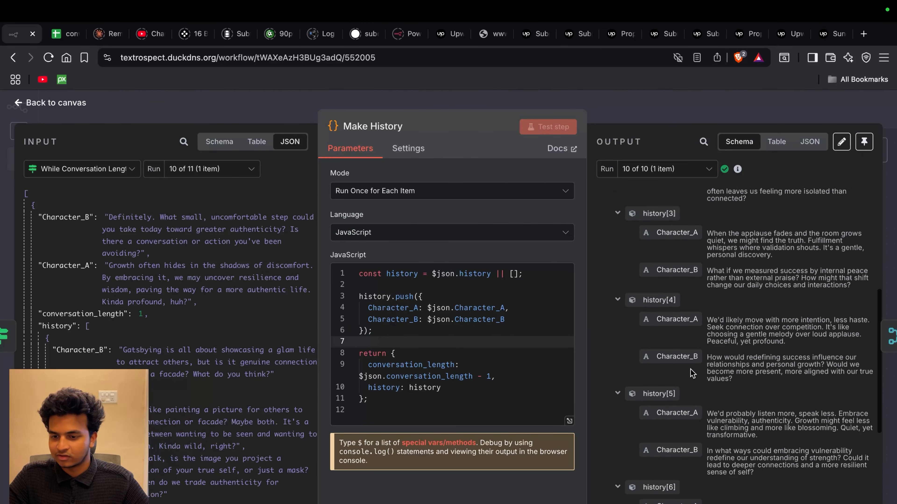
scroll(692, 372, "down", 3)
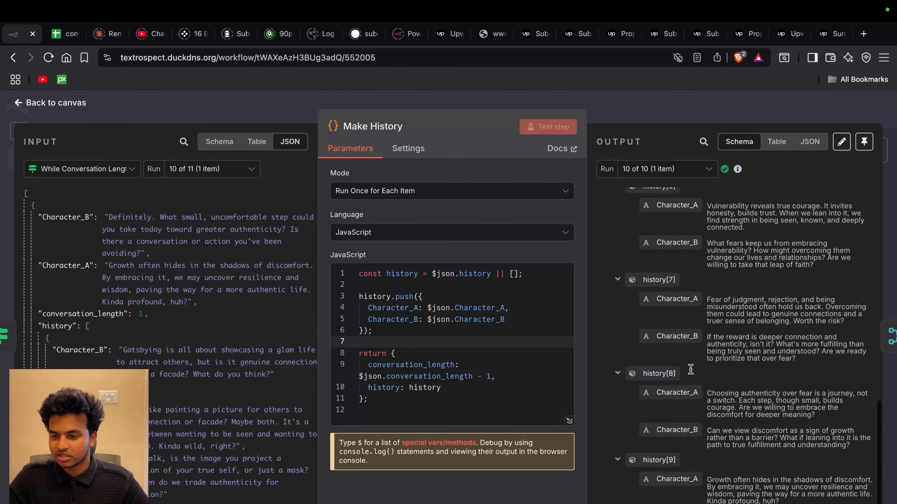
scroll(690, 369, "up", 15)
left_click(66, 105)
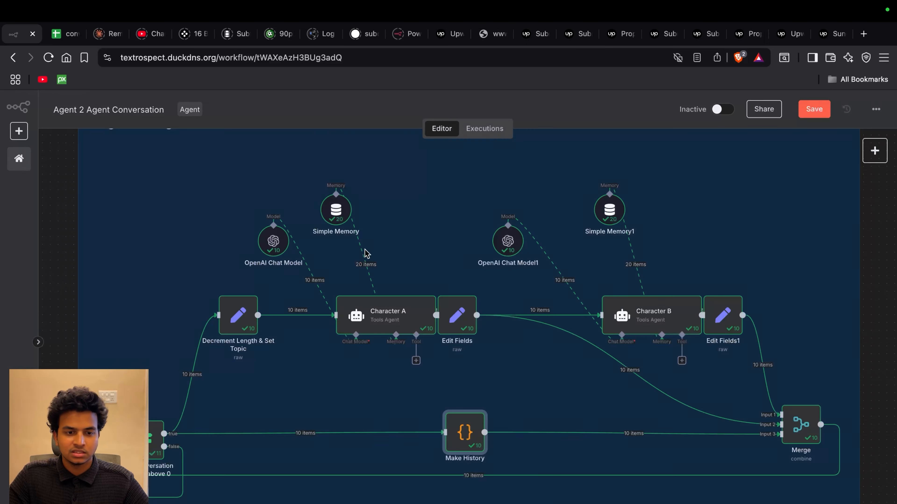
scroll(428, 243, "down", 5)
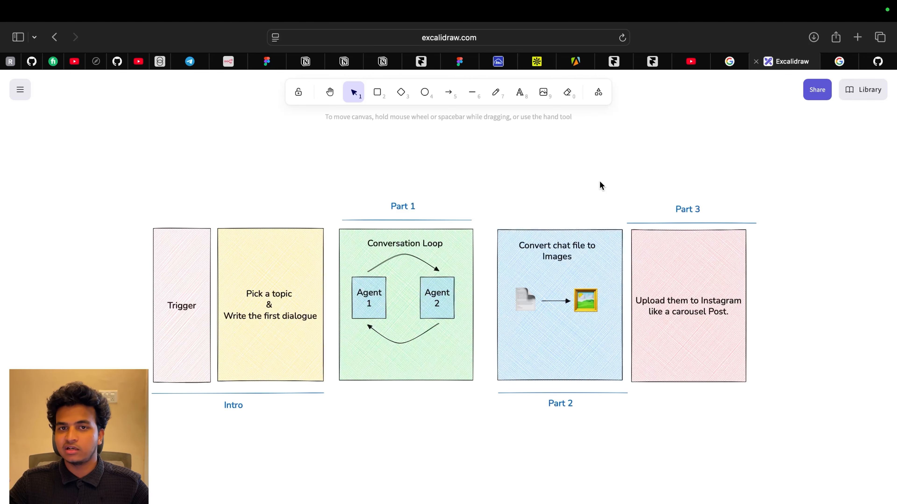
Switch from the Excalidraw diagram to the n8n workflow in Brave and review Make History's final history output again
key("super+Tab")
key("super+Tab")
key("super+Tab")
key("super+Tab")
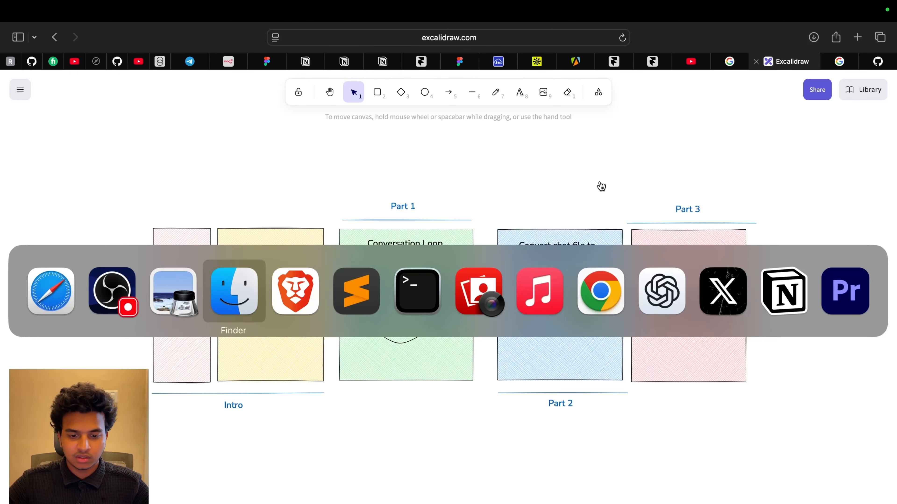
scroll(595, 194, "up", 18)
scroll(595, 194, "right", 18)
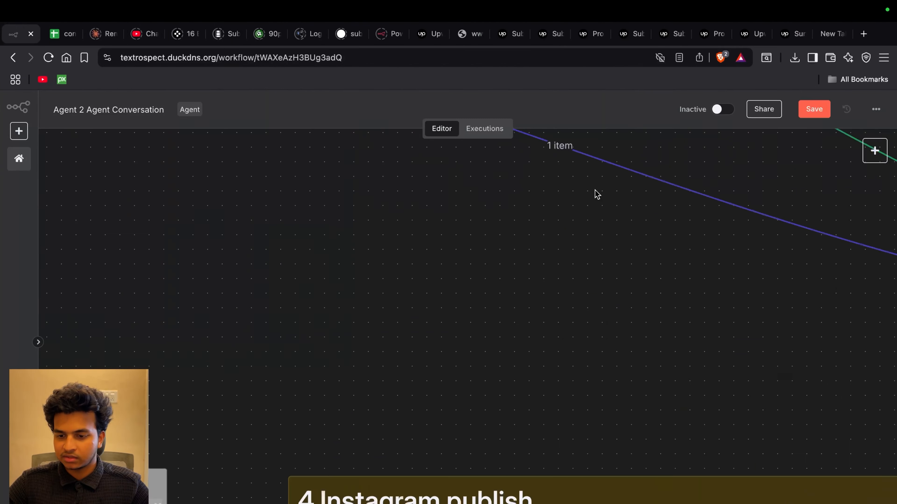
scroll(595, 194, "down", 5)
scroll(596, 195, "down", 3)
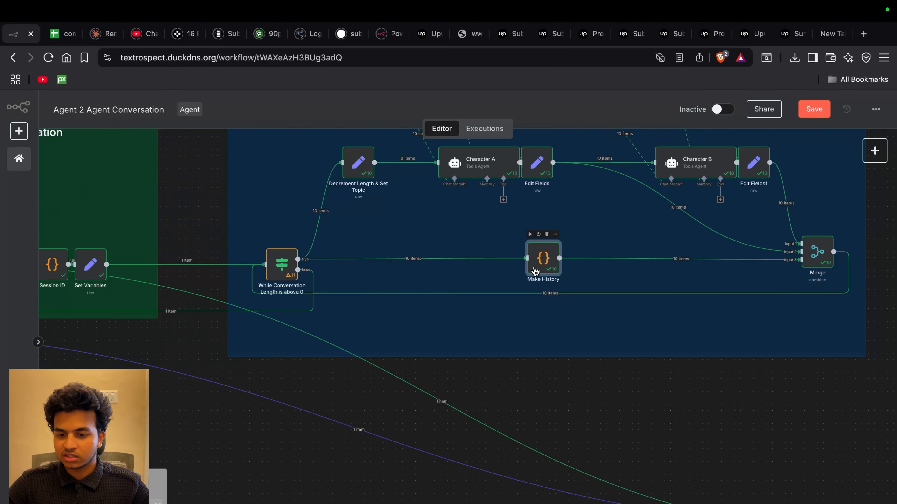
double_click(542, 260)
scroll(694, 355, "down", 5)
scroll(694, 355, "up", 5)
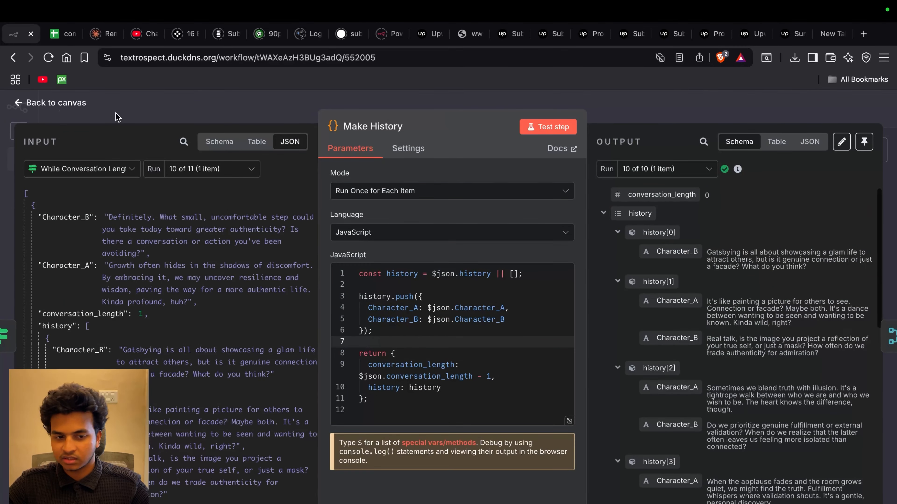
left_click(63, 106)
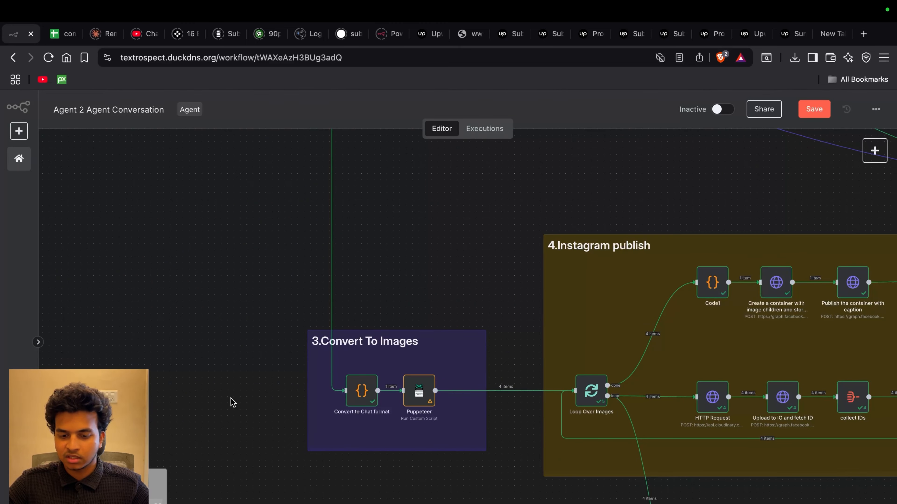
Open the Convert to Chat format node in the 3.Convert To Images section and show its output as JSON
scroll(360, 398, "up", 3)
scroll(360, 399, "up", 1)
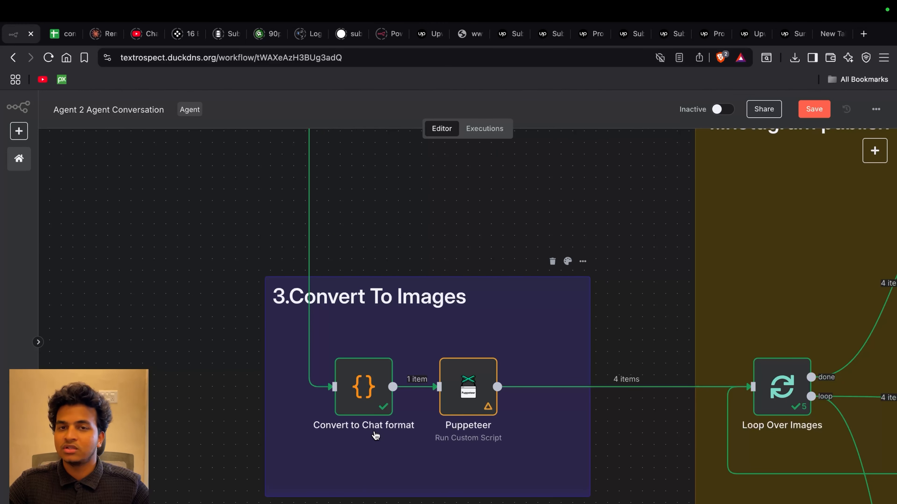
double_click(364, 387)
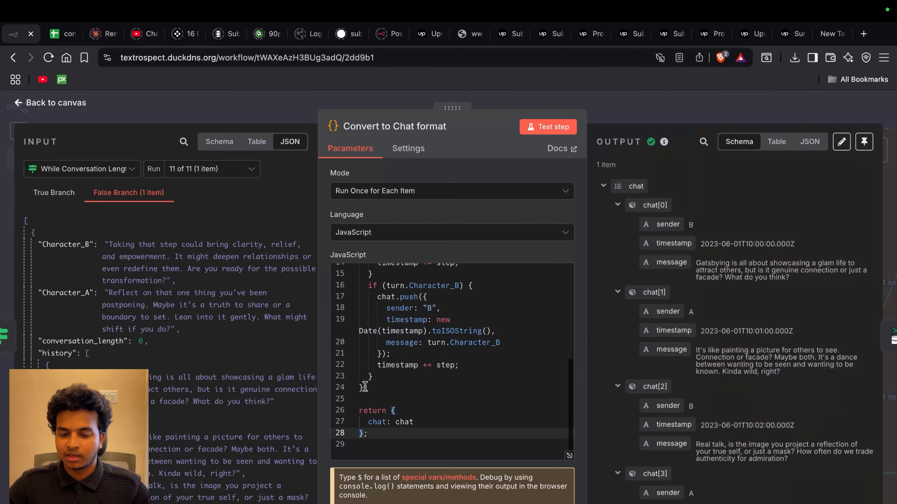
left_click(810, 142)
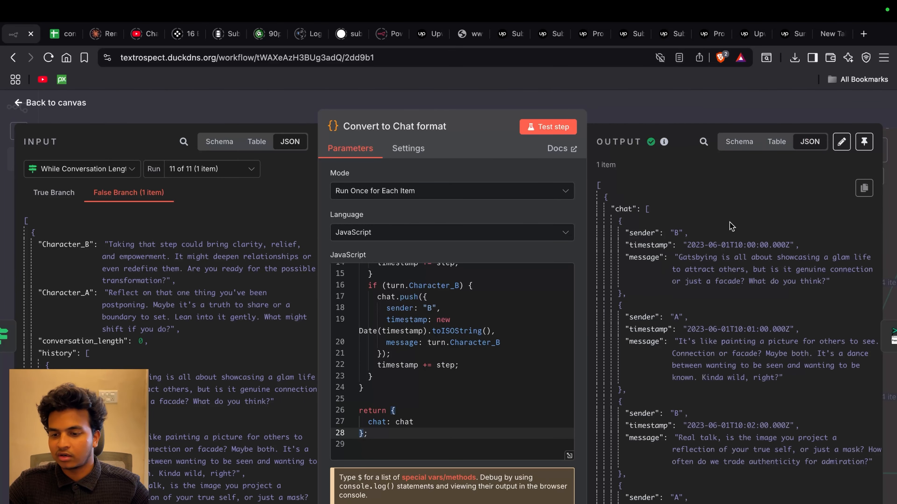
Examine the sender, timestamp and message fields of the chat entries in the JSON output, then return to the canvas
double_click(643, 233)
double_click(647, 244)
double_click(647, 258)
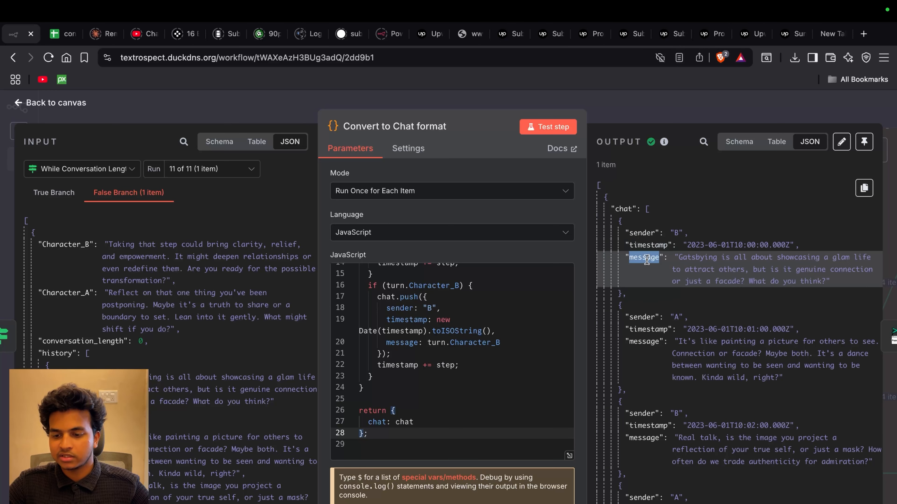
double_click(650, 247)
double_click(642, 232)
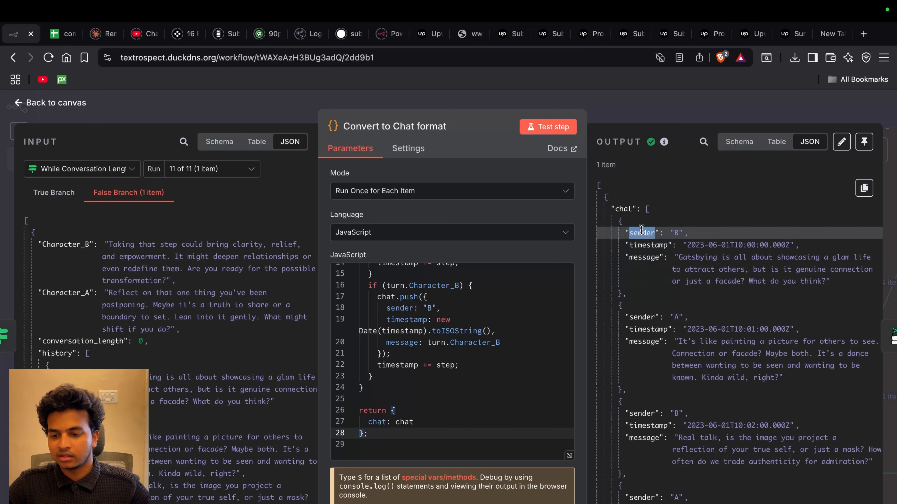
double_click(640, 258)
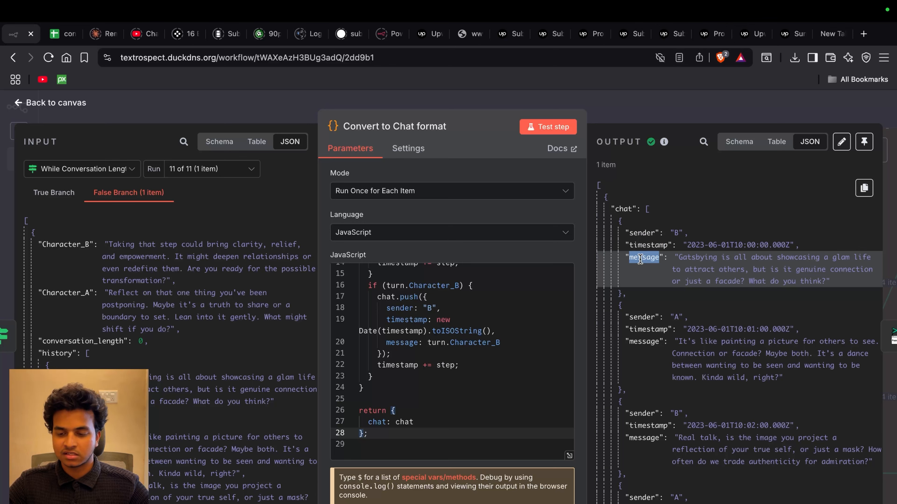
double_click(644, 246)
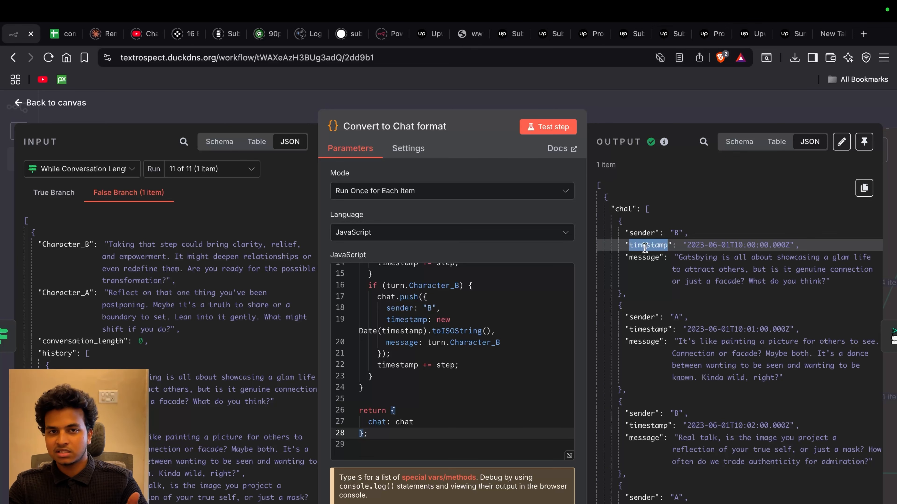
scroll(645, 247, "down", 5)
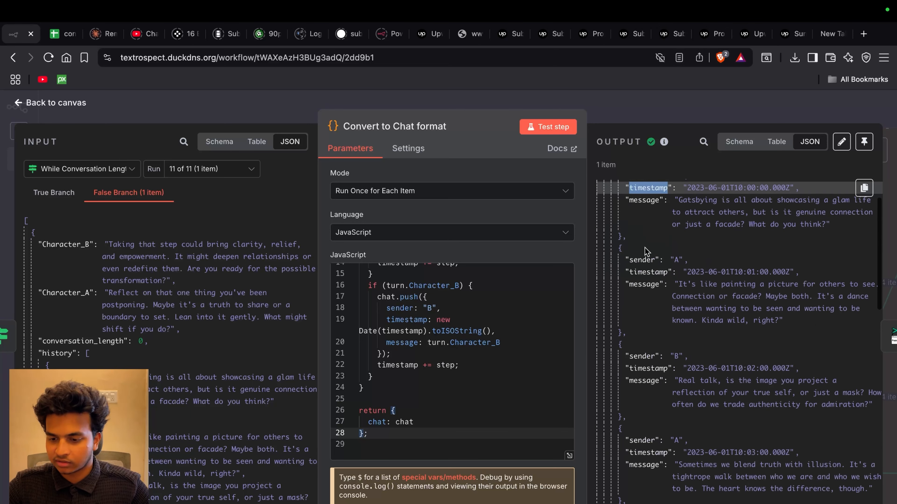
scroll(645, 248, "up", 5)
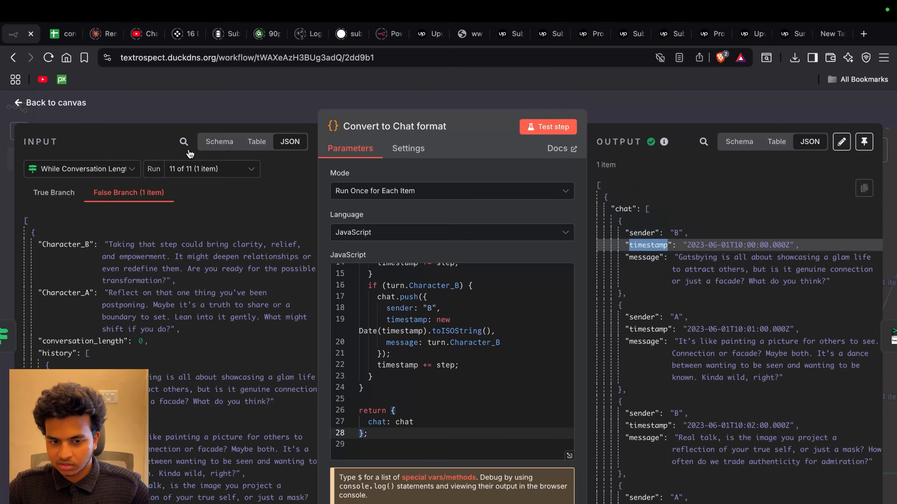
left_click(69, 104)
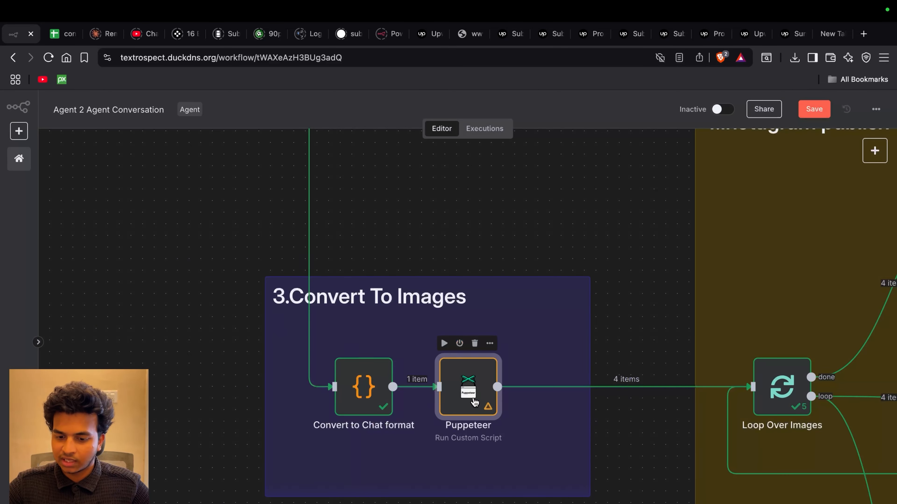
Open the Puppeteer node and read through its Run Custom Script code, from the chat parsing to the HTML/CSS section
double_click(466, 391)
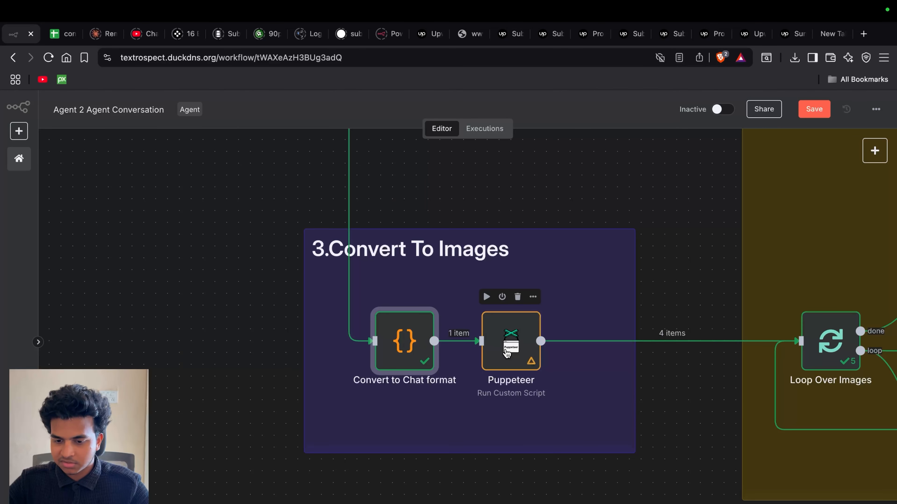
double_click(506, 352)
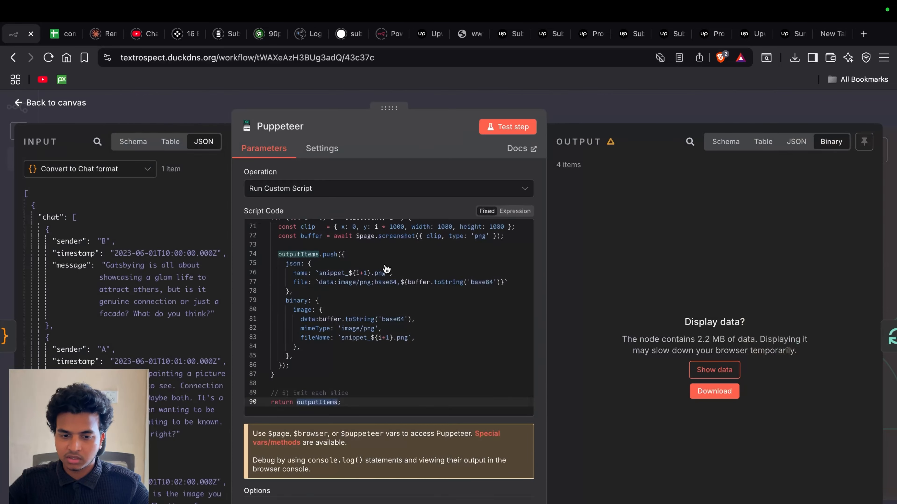
scroll(386, 269, "up", 10)
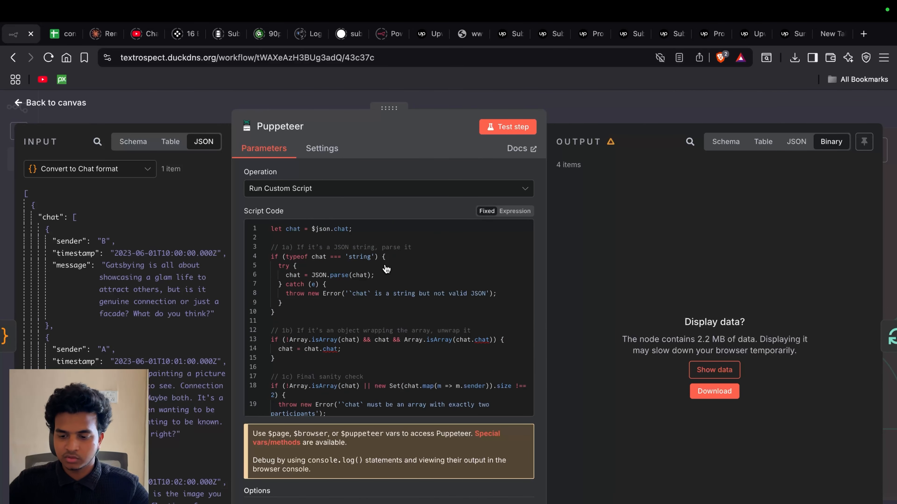
scroll(451, 311, "down", 10)
scroll(451, 310, "up", 10)
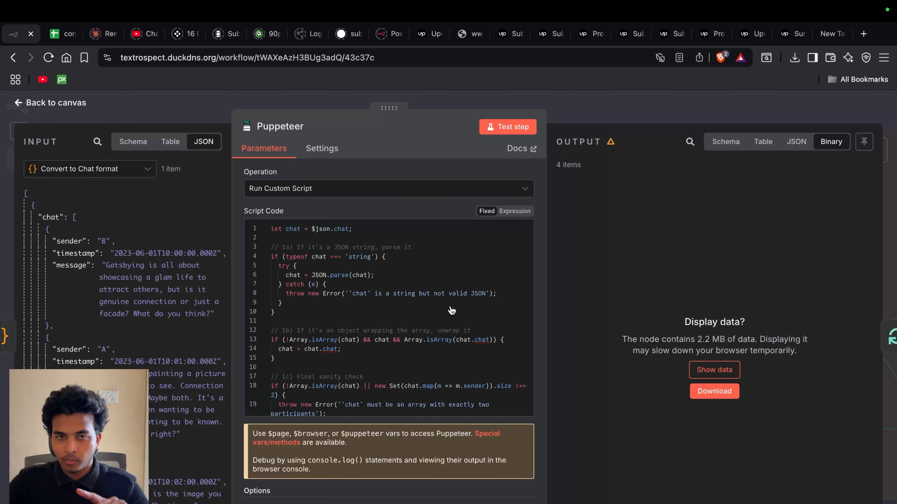
scroll(452, 311, "down", 5)
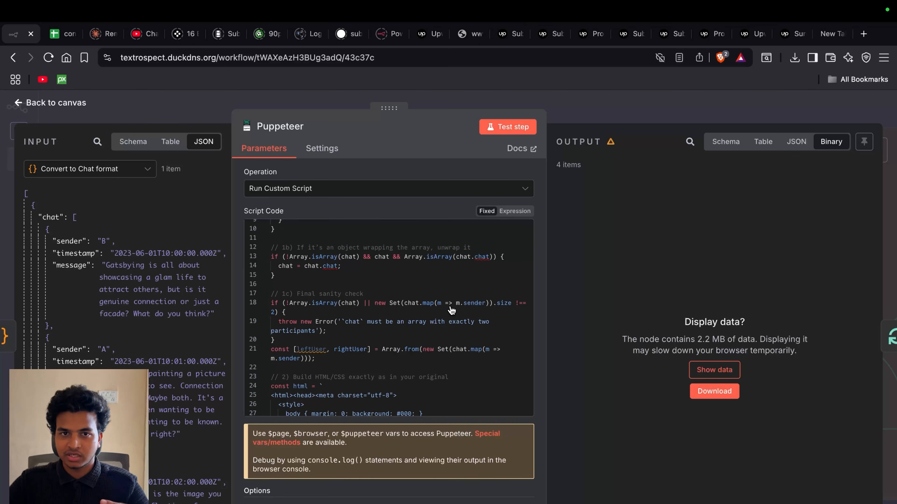
scroll(451, 311, "down", 8)
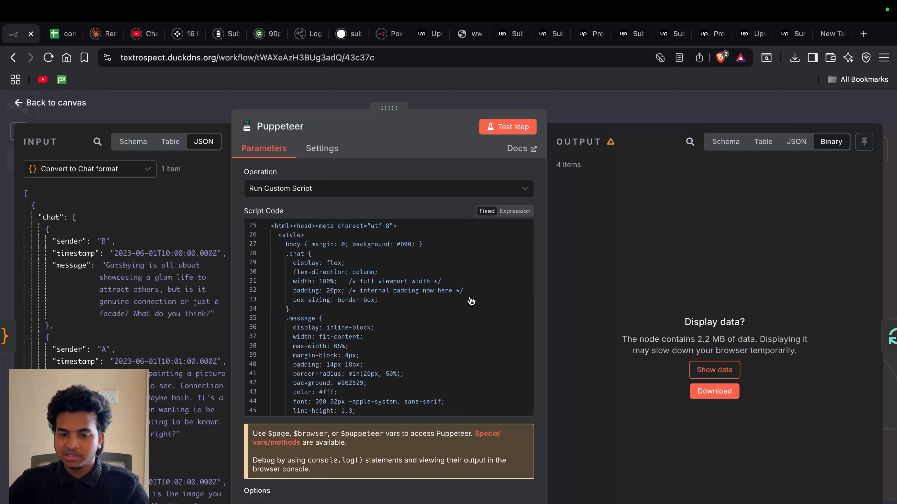
Expand the Puppeteer script code into the large editor, look through it and highlight the opening line let chat = $json.chat;
left_click(469, 310)
scroll(332, 373, "down", 6)
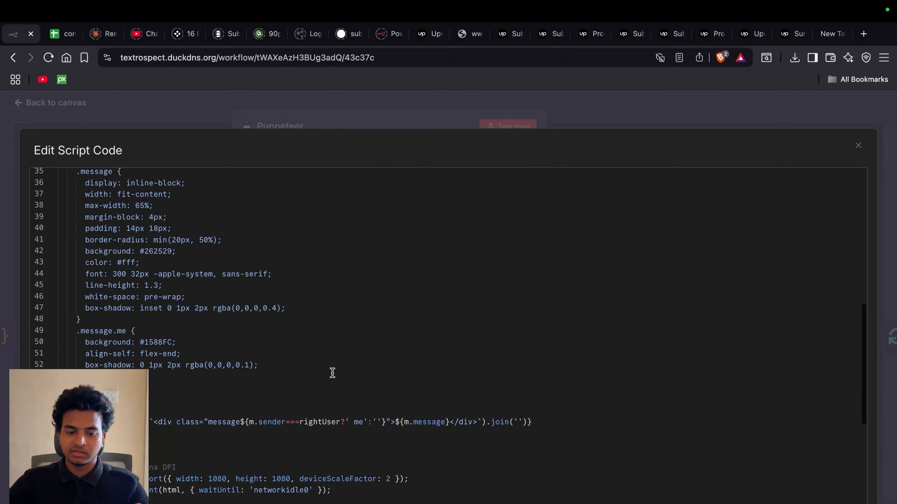
scroll(333, 372, "down", 4)
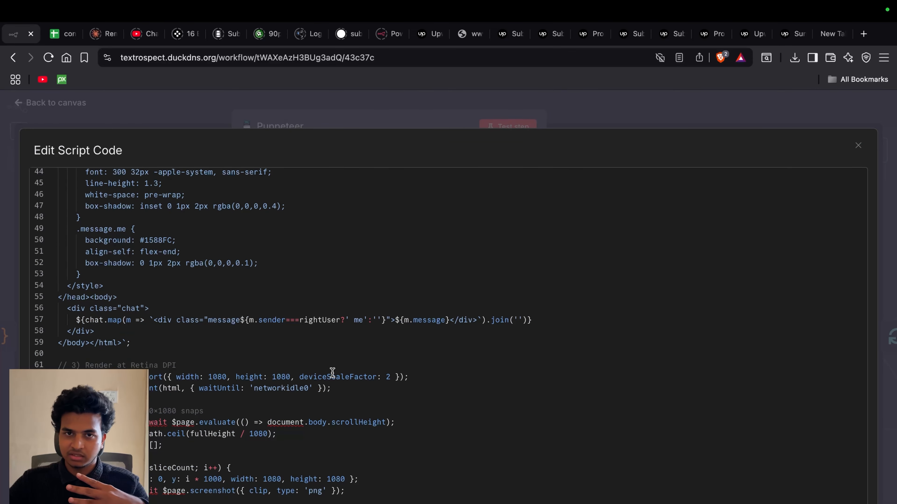
scroll(332, 373, "down", 1)
left_click_drag(159, 176, 61, 173)
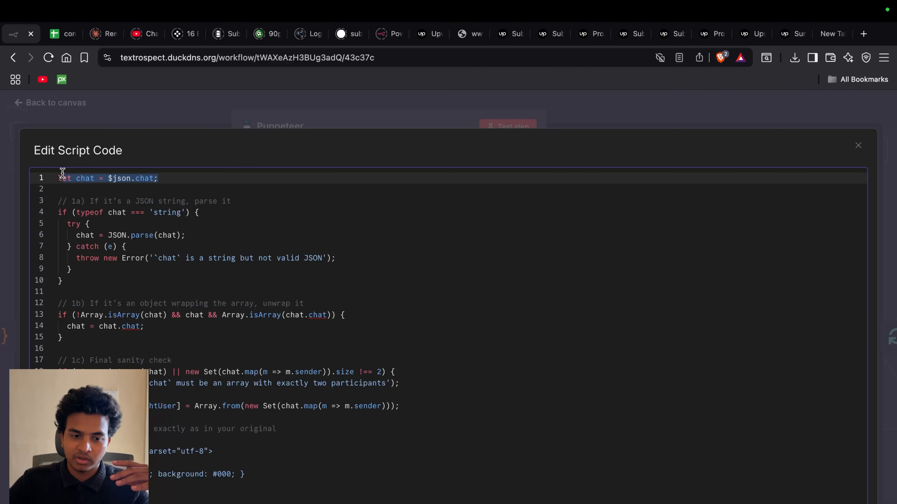
left_click(102, 178)
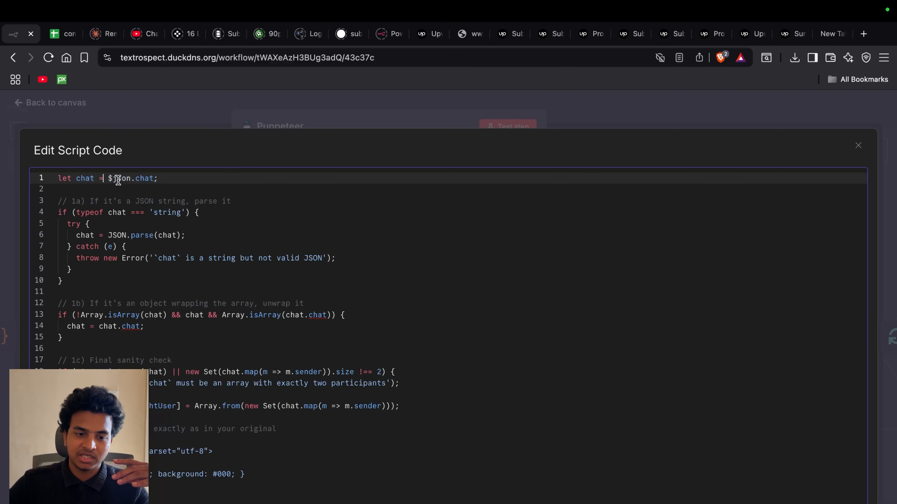
Highlight the HTML and CSS template in the Puppeteer script, from the html tag on line 25 through the .message styles
scroll(129, 298, "down", 7)
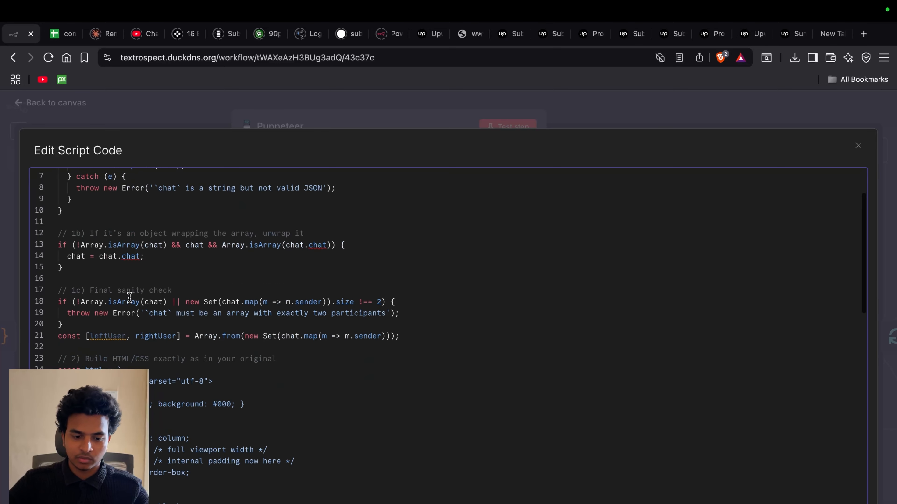
scroll(130, 300, "up", 1)
left_click_drag(58, 225, 103, 407)
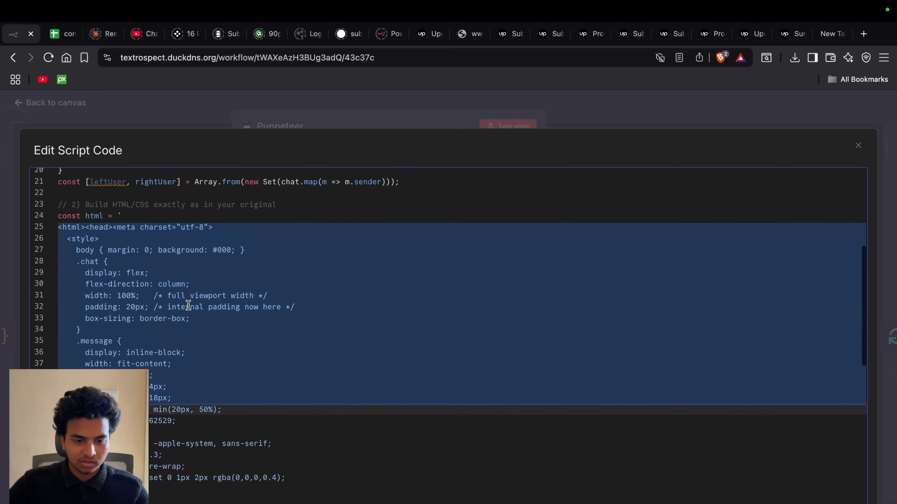
Highlight the chat.map expression on line 57 of the Puppeteer script, which builds the message divs
scroll(189, 306, "down", 7)
left_click_drag(74, 352, 527, 345)
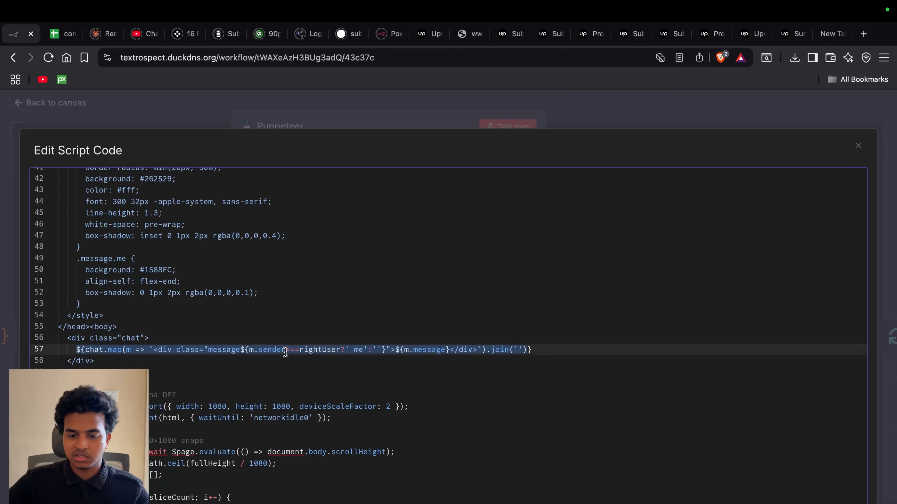
left_click(252, 351)
scroll(221, 375, "down", 3)
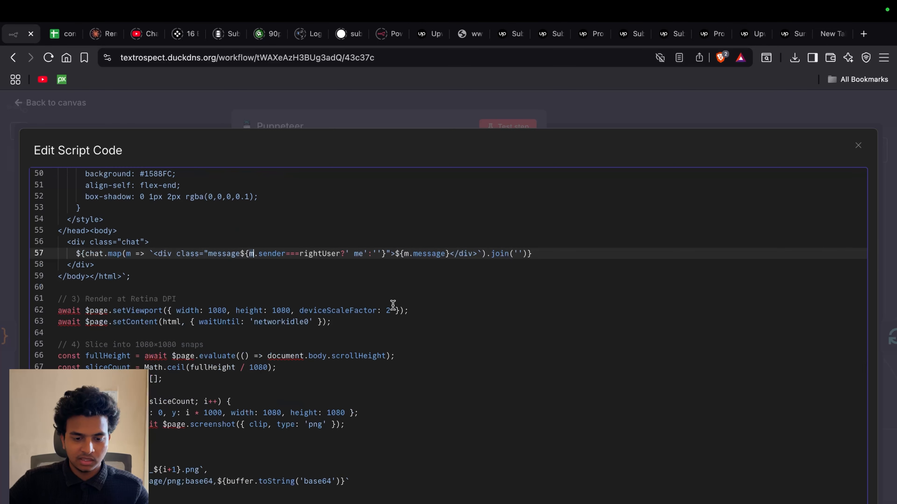
Highlight the setViewport and setContent lines of the Render at Retina DPI section, then the 1080 height value
left_click_drag(411, 311, 59, 313)
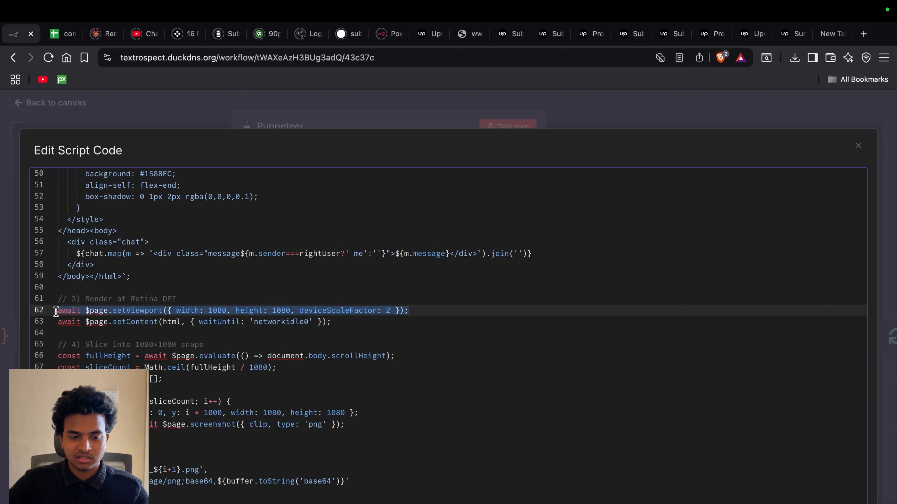
left_click_drag(331, 322, 1, 314)
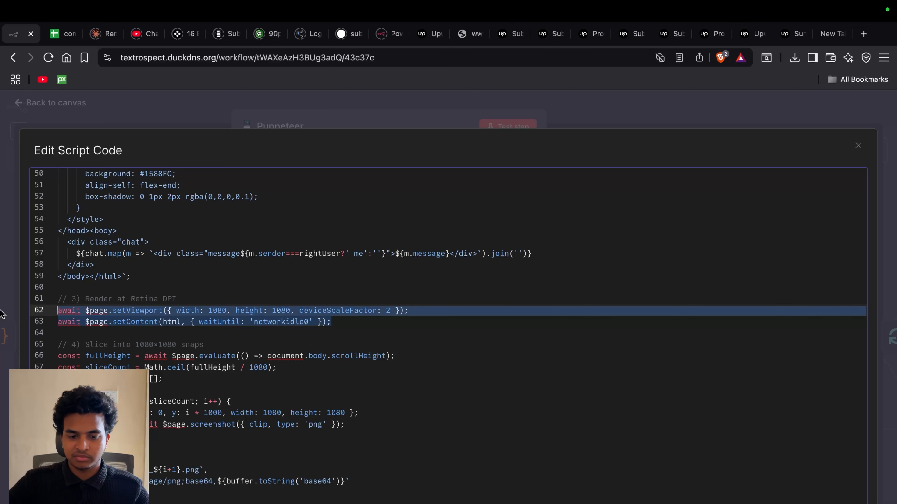
left_click(151, 310)
left_click(222, 311)
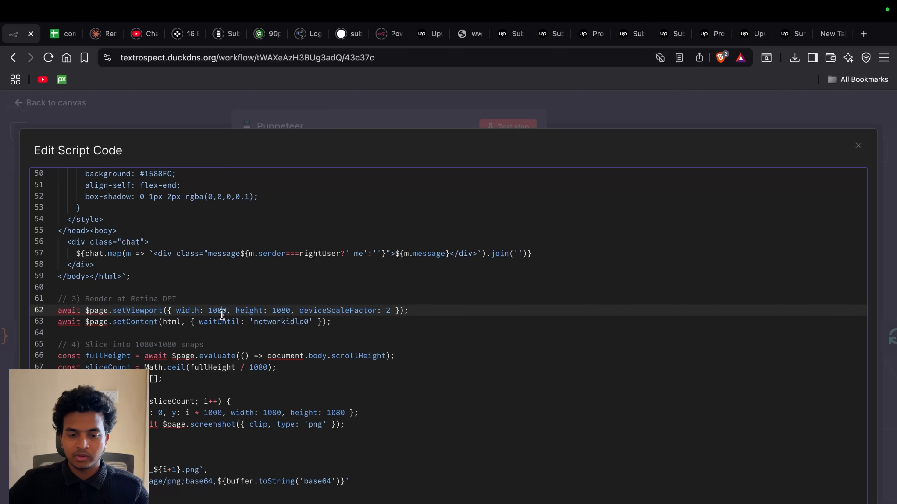
double_click(276, 310)
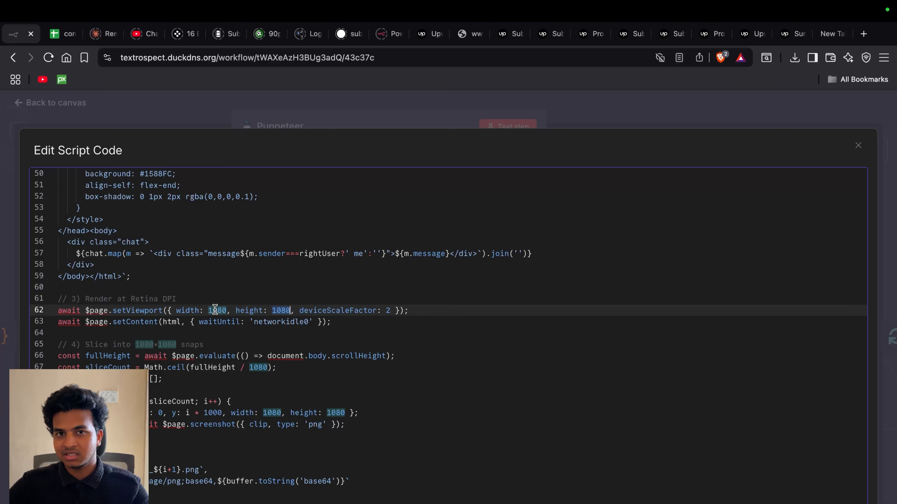
Try a deviceScaleFactor of 1 in the setViewport line and restore it to 2
double_click(334, 311)
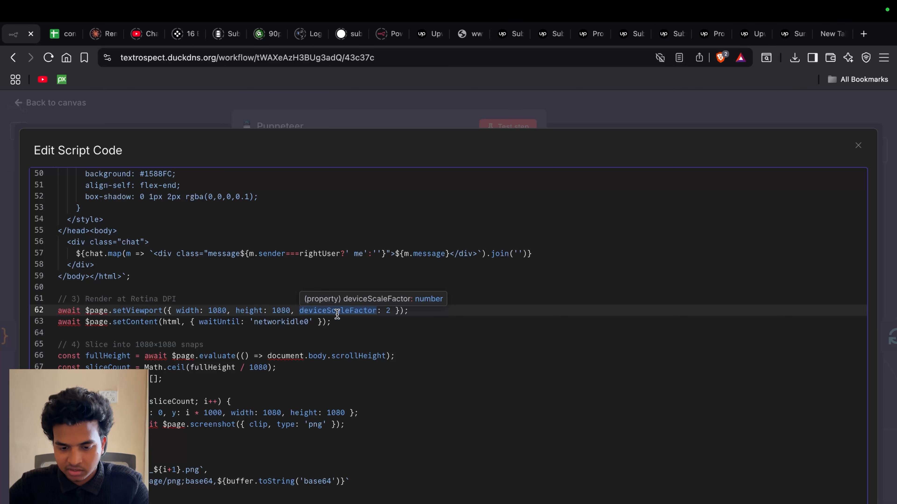
left_click(336, 322)
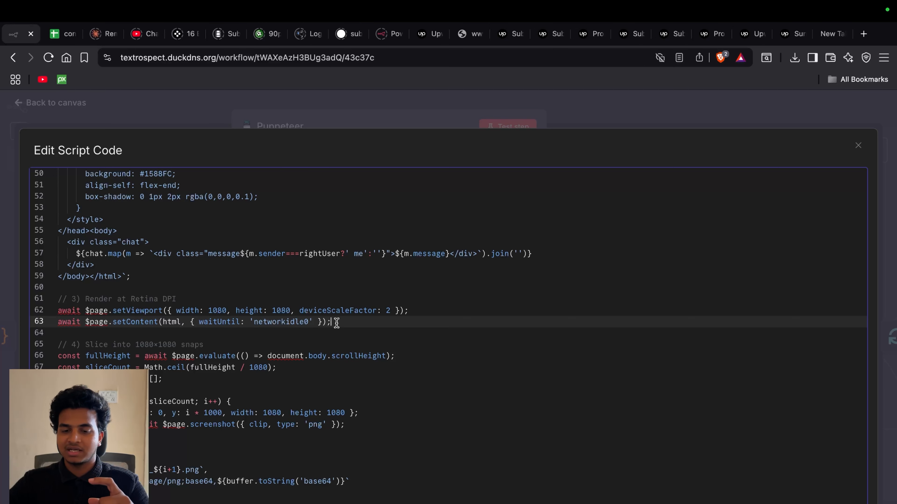
left_click(377, 312)
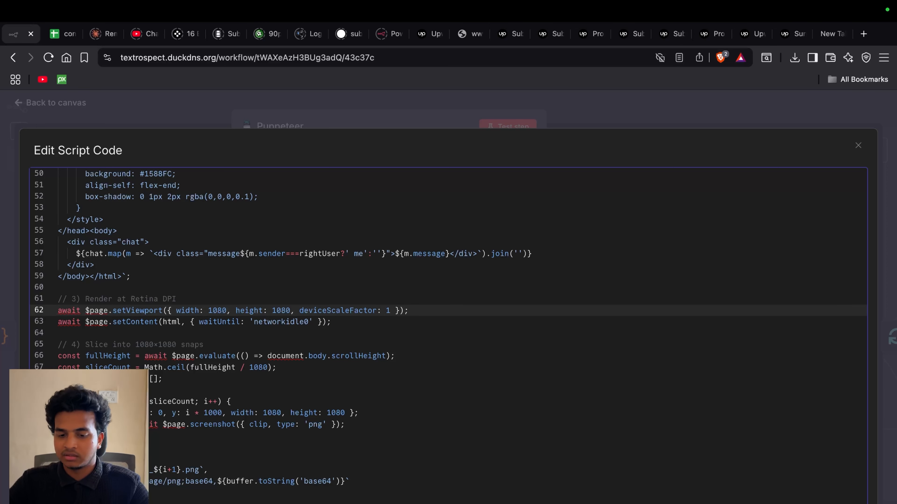
left_click(227, 370)
Return to the CSS part of the script and highlight the style rules from .chat through .message.me
scroll(226, 371, "down", 1)
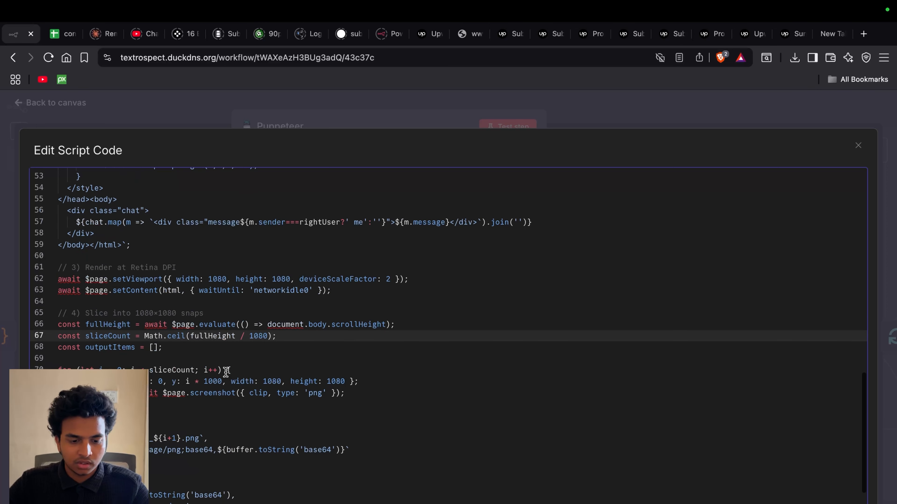
left_click(150, 305)
scroll(149, 306, "up", 5)
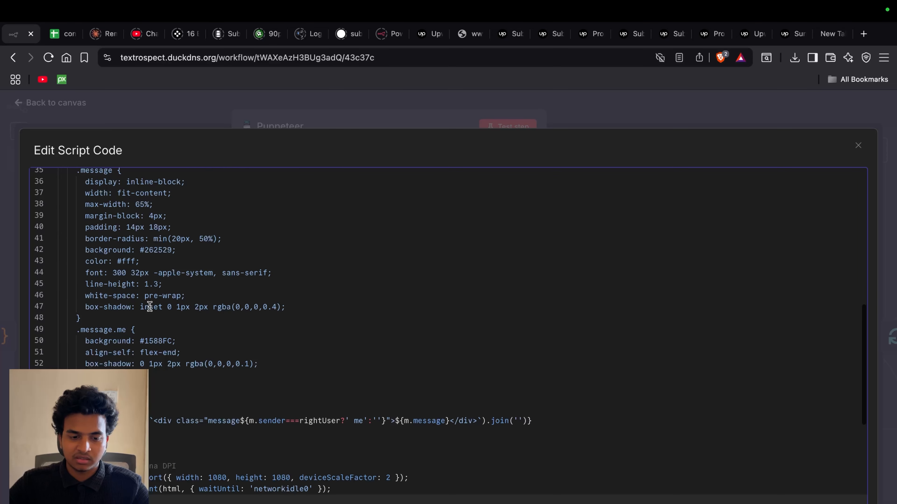
scroll(149, 306, "up", 2)
scroll(149, 306, "down", 1)
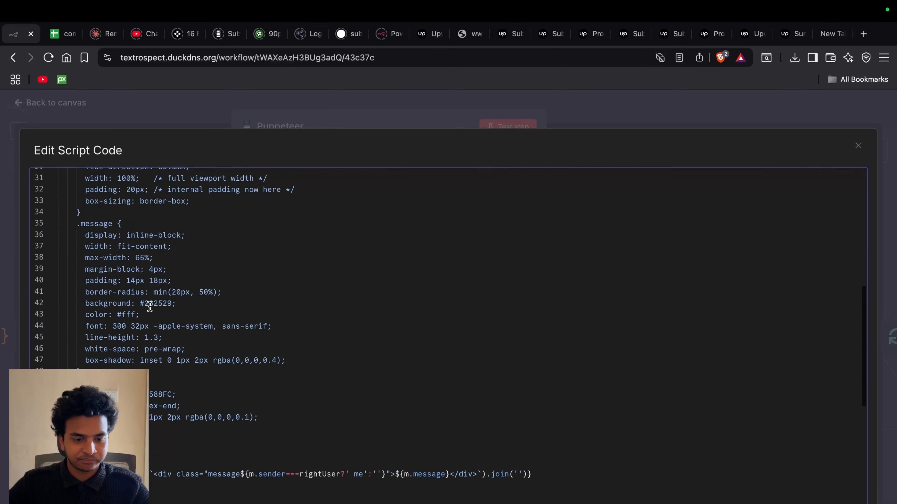
scroll(149, 306, "up", 2)
scroll(150, 306, "up", 1)
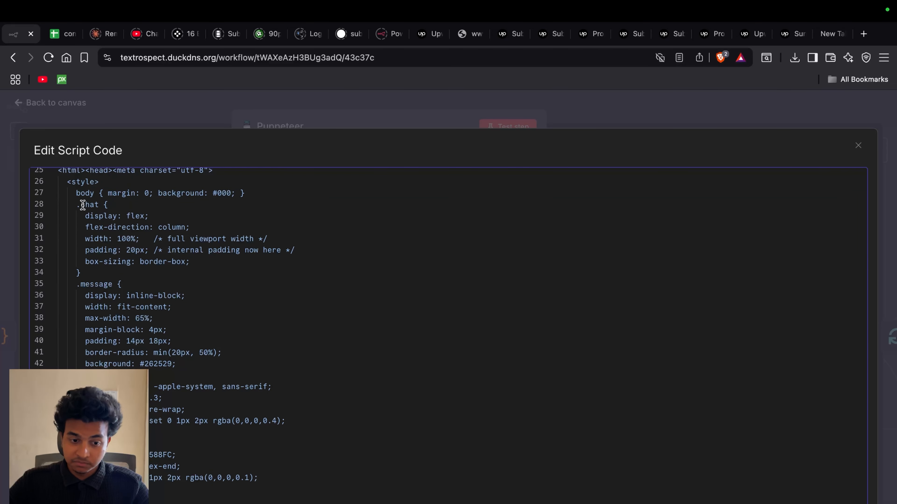
left_click_drag(80, 205, 141, 489)
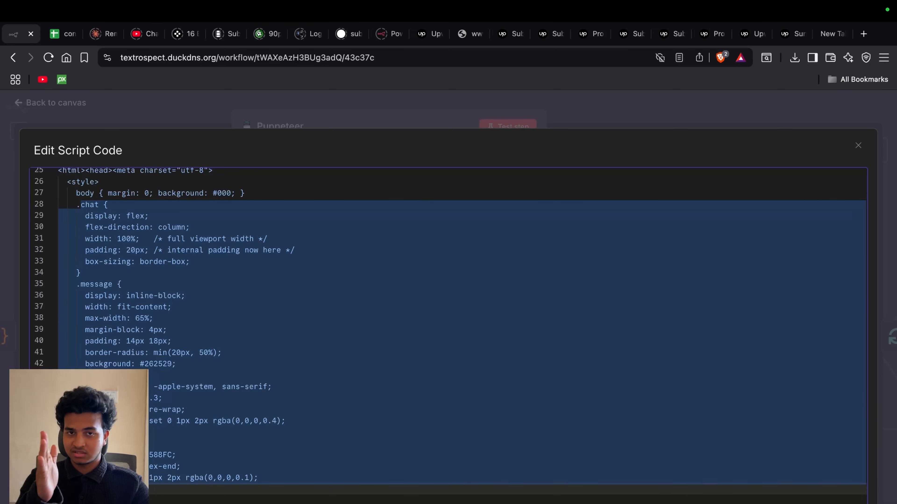
scroll(449, 335, "down", 4)
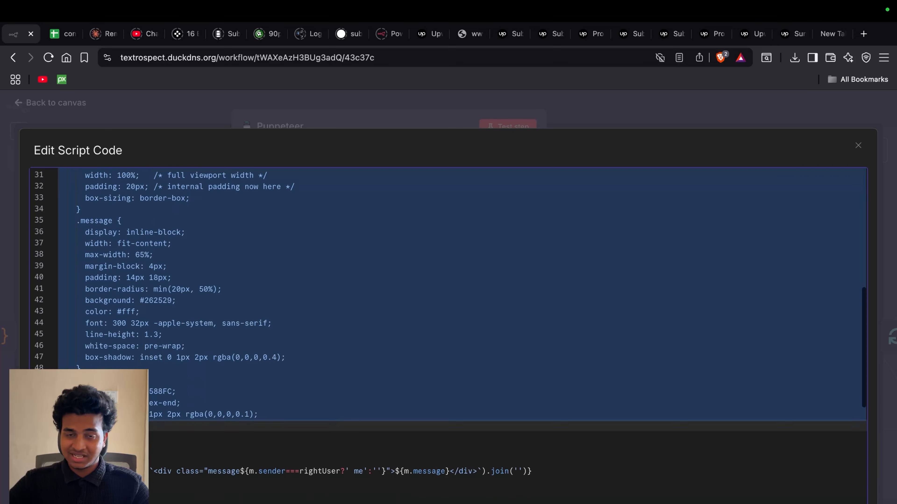
key("super+Tab")
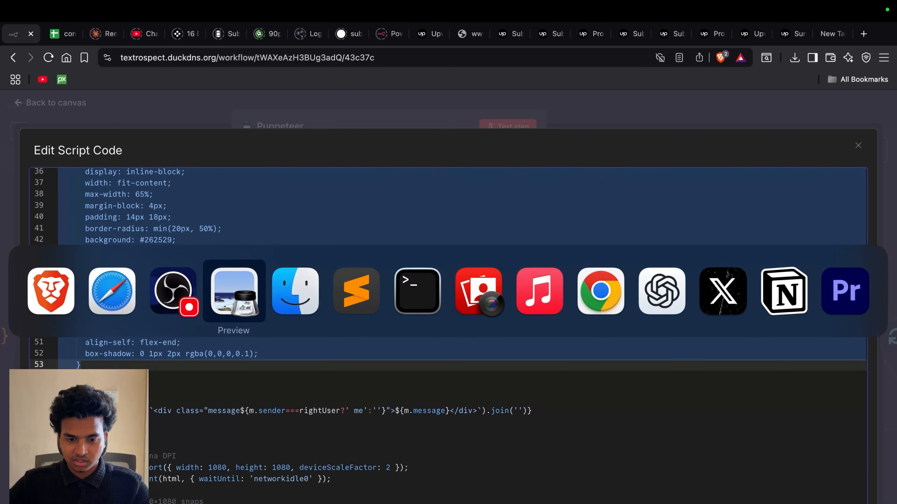
Highlight the Slice into 1080×1080 snaps section of the script, from its comment on line 65 to the snippet name on line 76
left_click(275, 279)
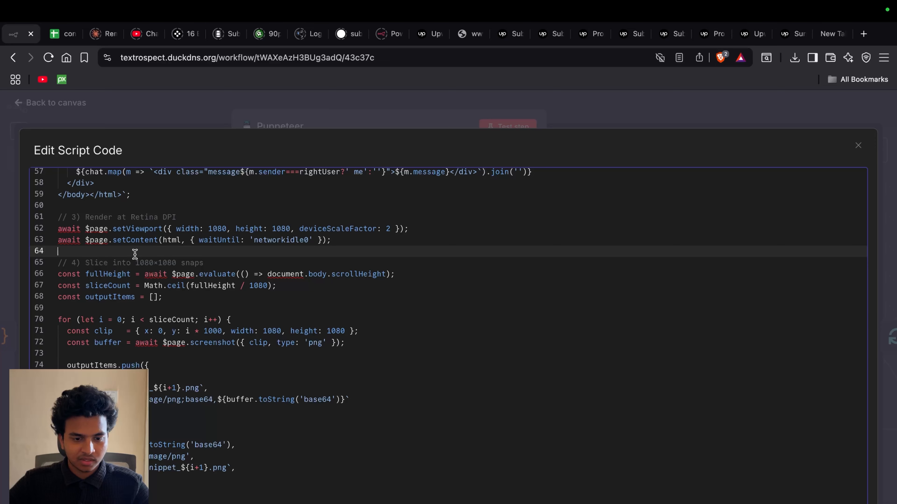
scroll(164, 306, "down", 1)
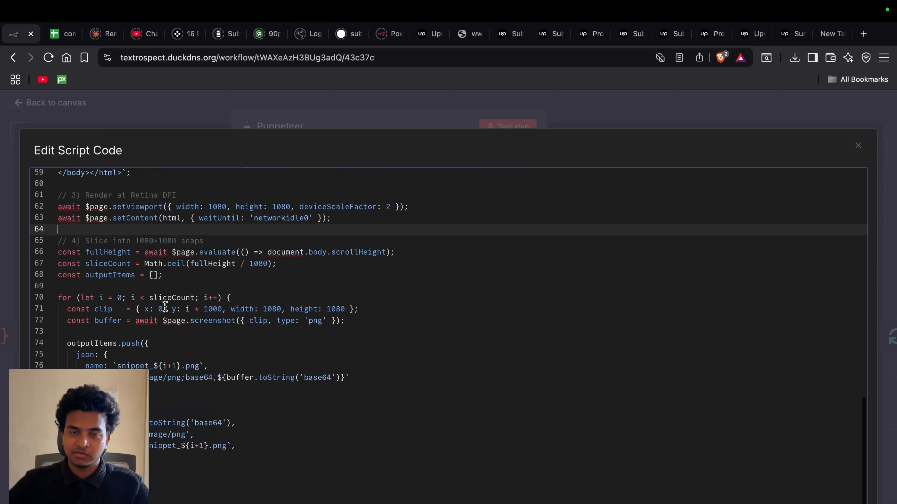
left_click_drag(119, 229, 119, 335)
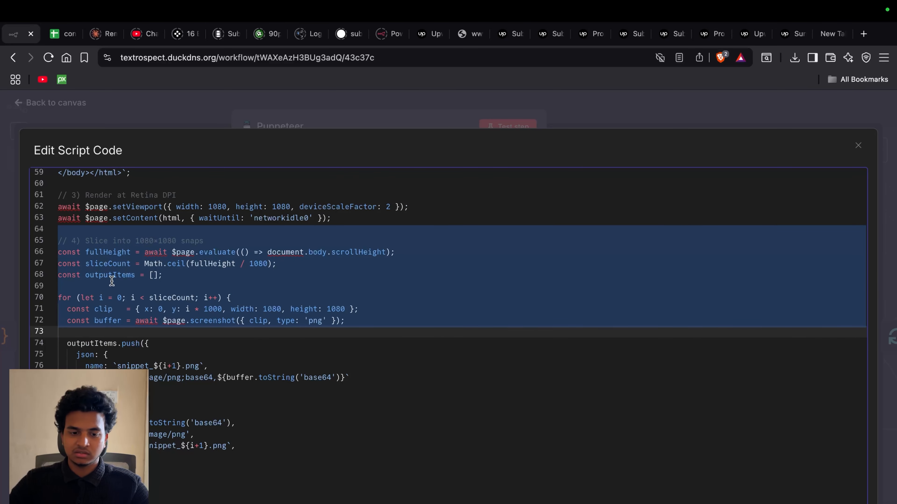
scroll(112, 281, "down", 1)
left_click(72, 235)
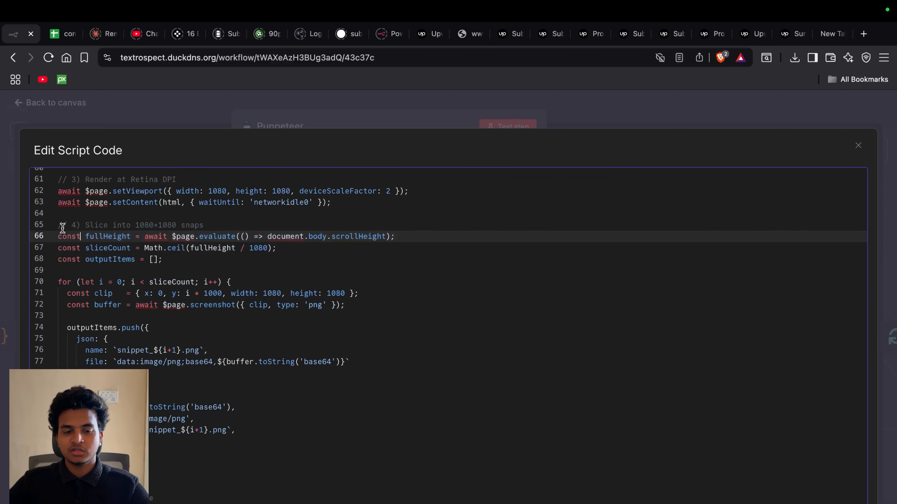
left_click_drag(59, 226, 131, 351)
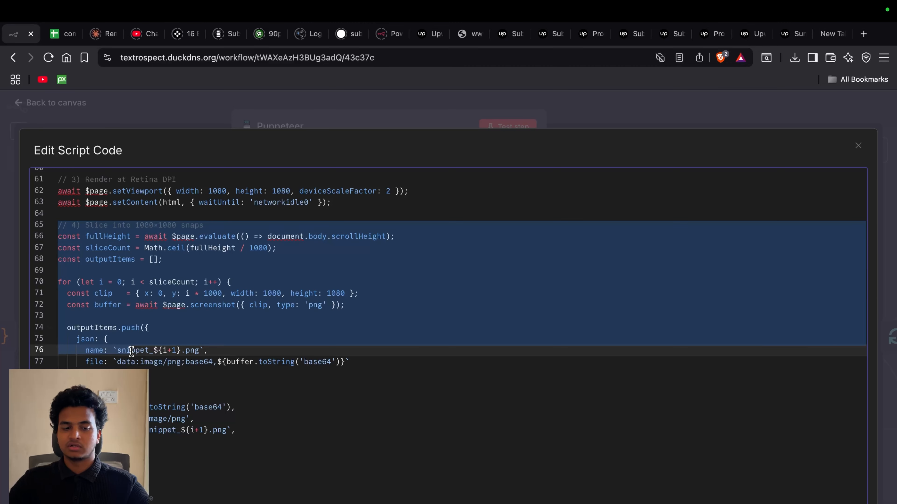
Highlight the 1080 width and height in the clip definition and the for loop header over sliceCount
triple_click(263, 294)
double_click(272, 294)
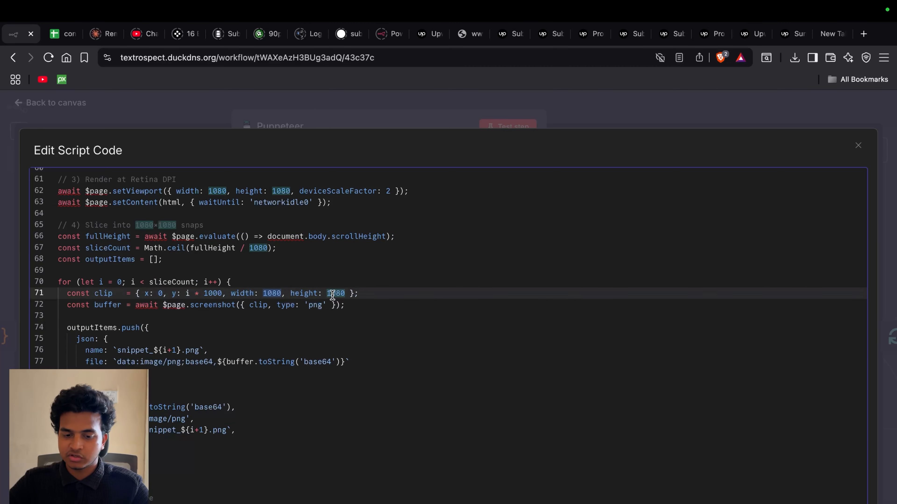
key("super+d")
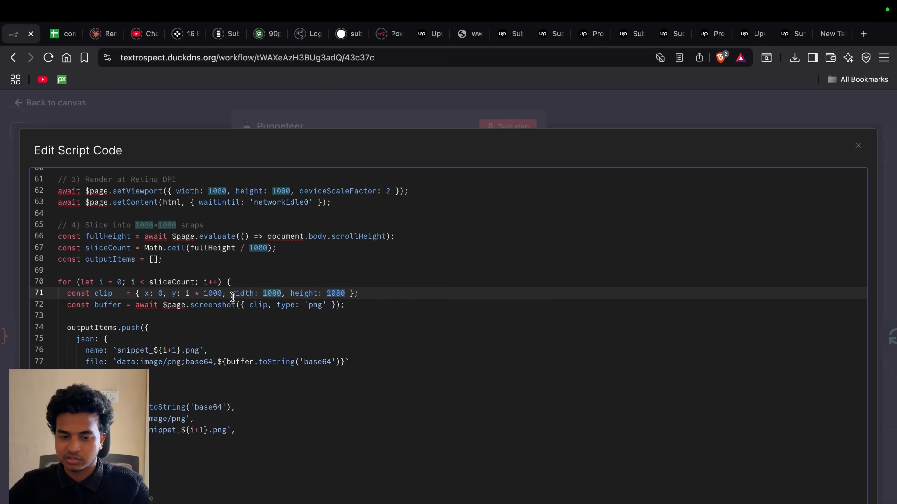
left_click(136, 295)
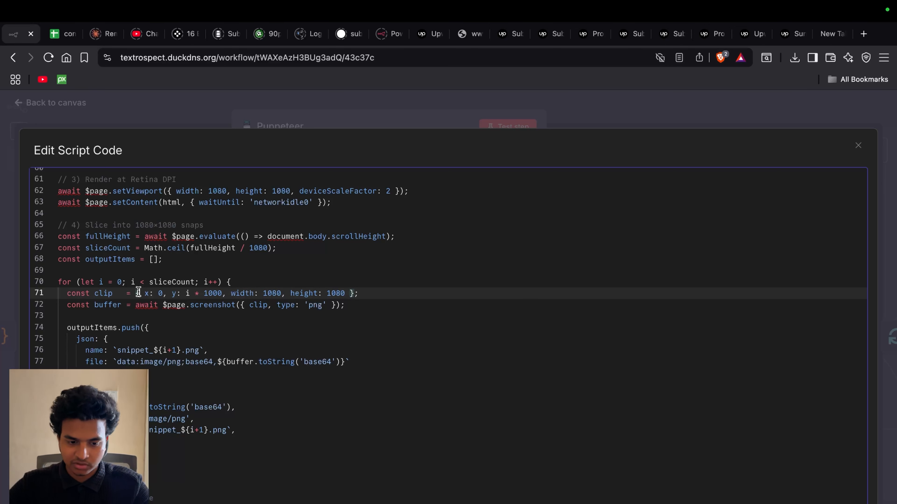
left_click_drag(59, 281, 222, 277)
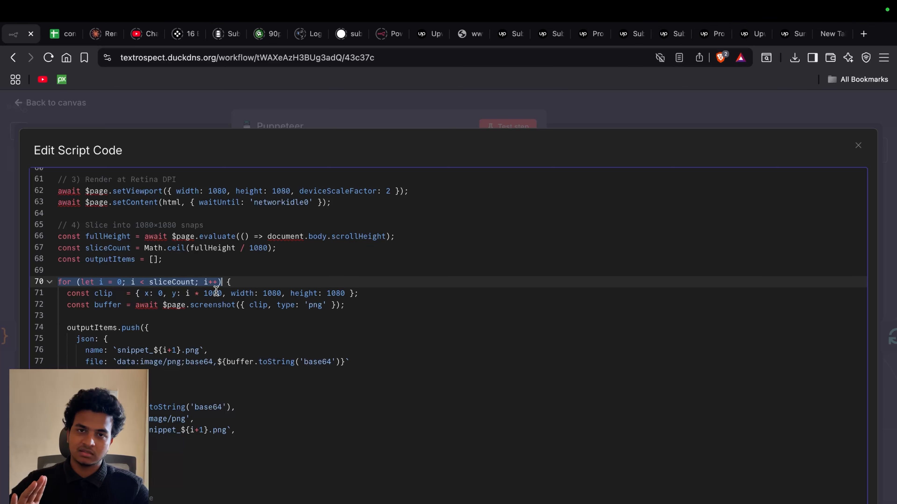
double_click(234, 293)
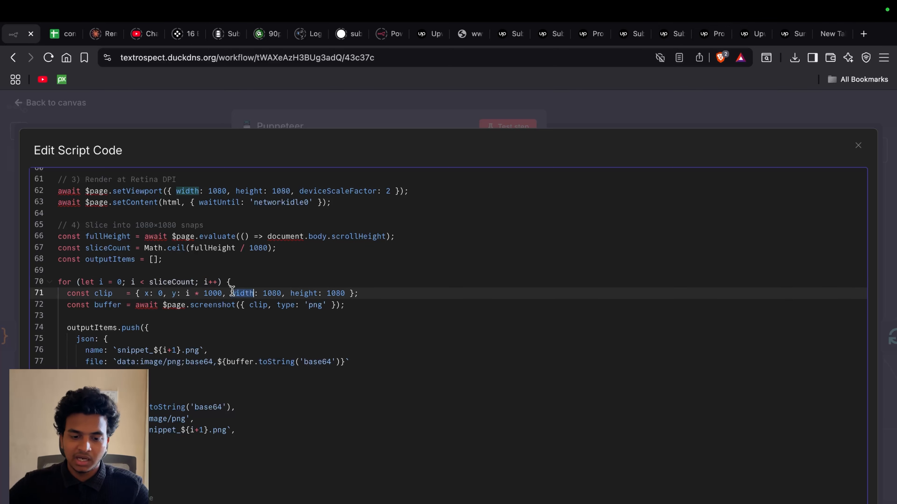
Examine the screenshot line and highlight the binary image block and its snippet_${i+1} file name
left_click(250, 306)
mouse_move(250, 308)
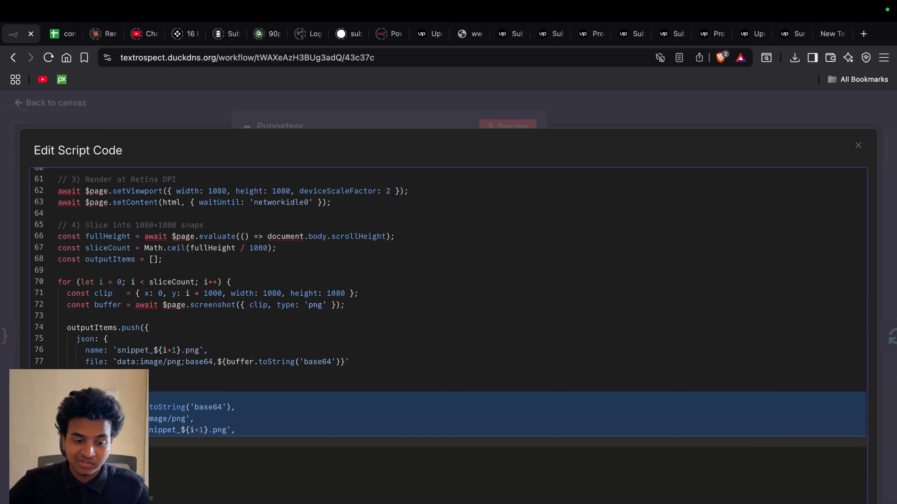
mouse_move(117, 419)
left_mouse_down()
mouse_move(117, 404)
mouse_move(116, 412)
left_mouse_up()
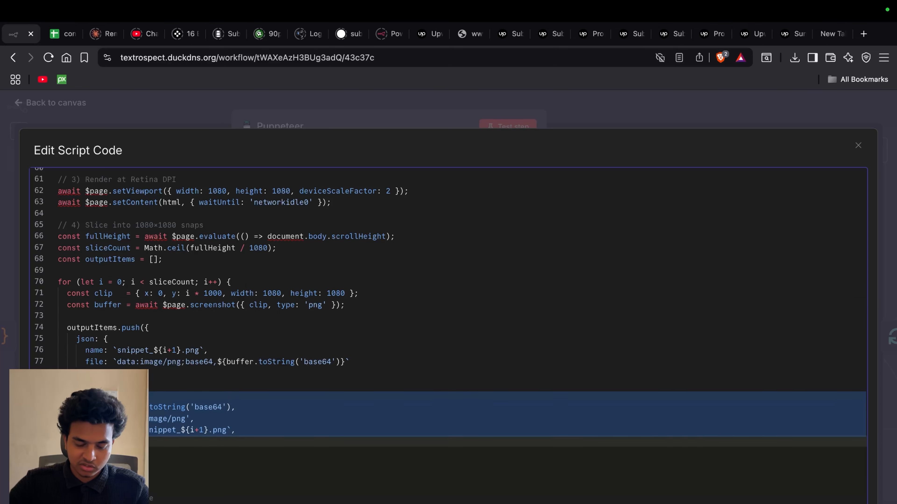
left_click(117, 442)
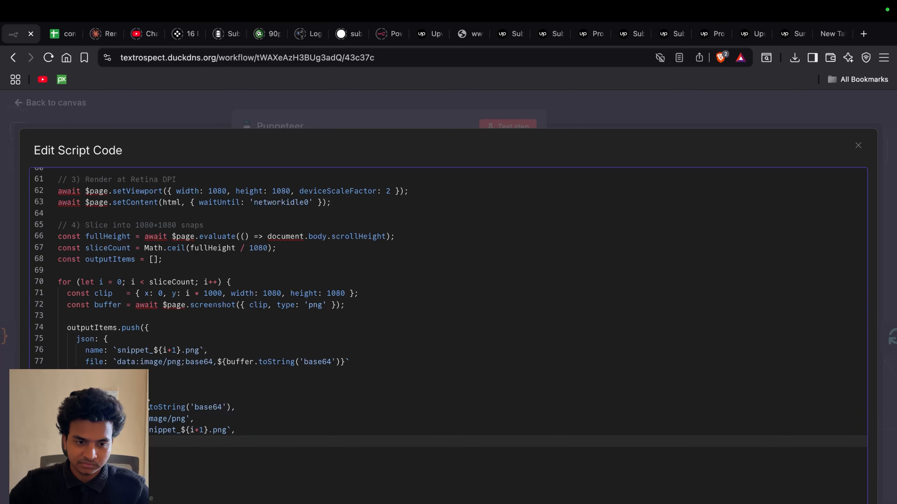
left_click_drag(145, 430, 207, 430)
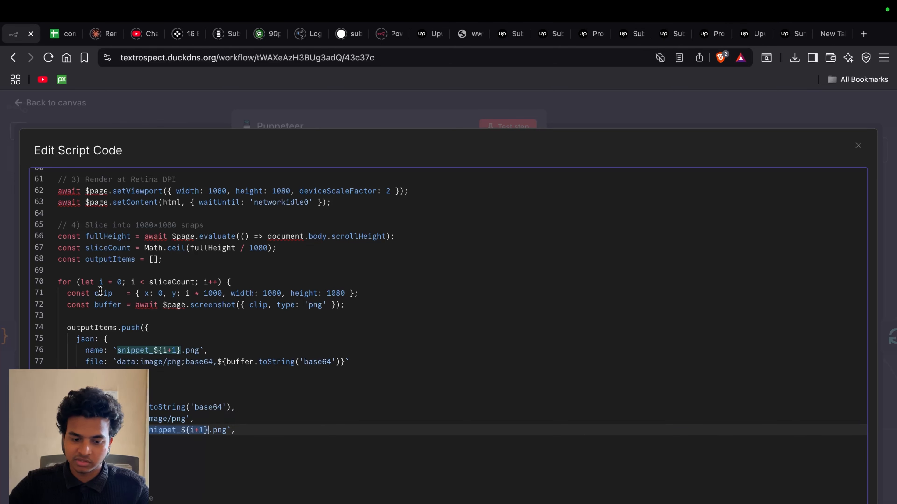
Show the Puppeteer node's binary output and download its first image to the Downloads folder as snippet_1 (9)
left_click(54, 101)
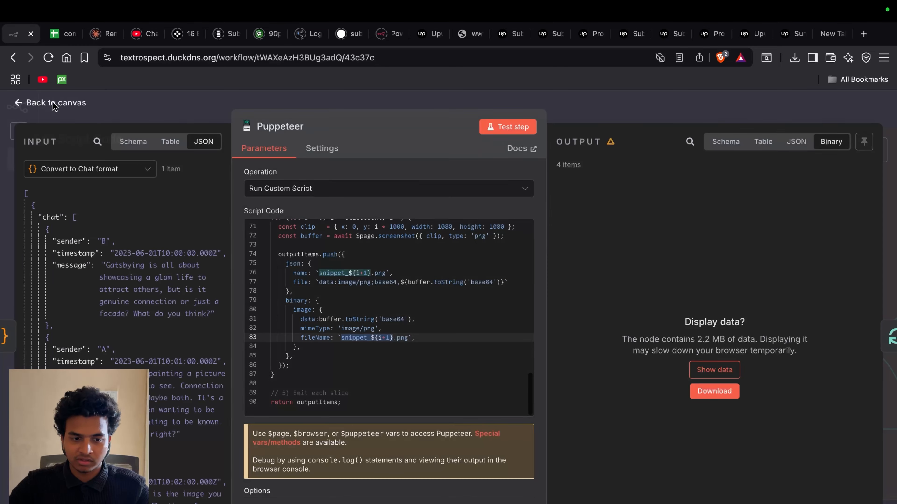
left_click(704, 374)
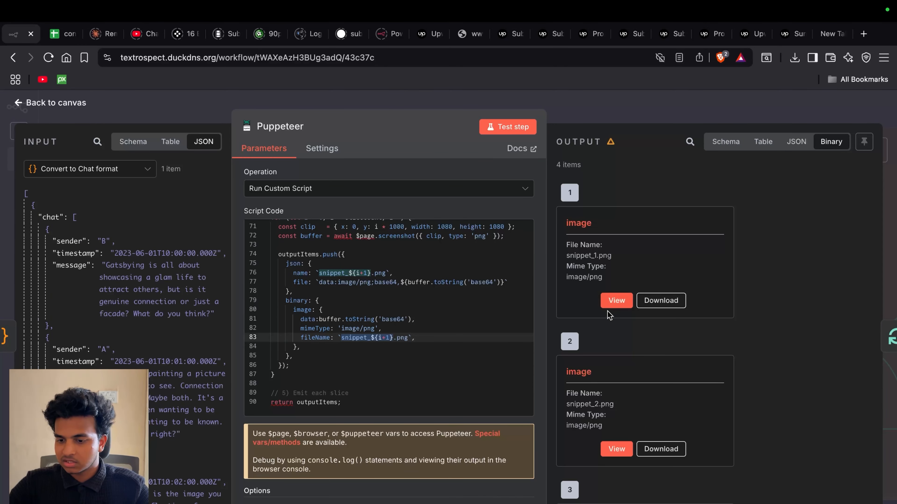
left_click(656, 298)
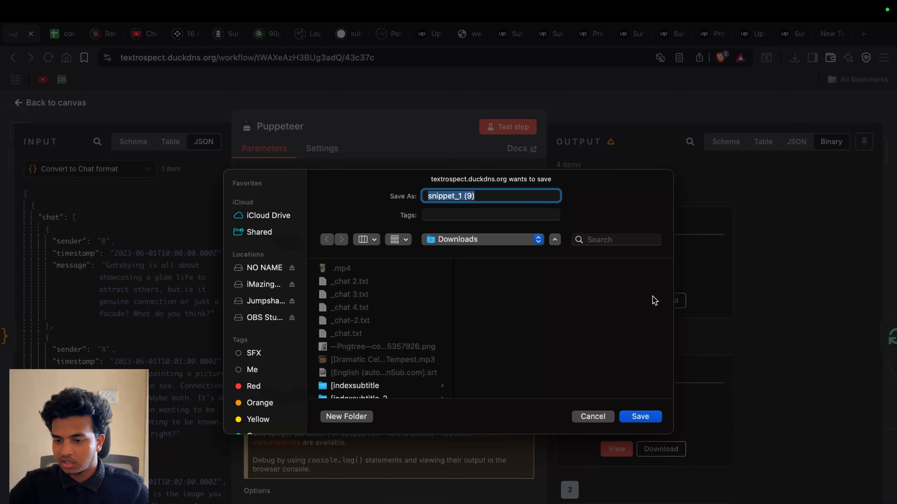
left_click(629, 414)
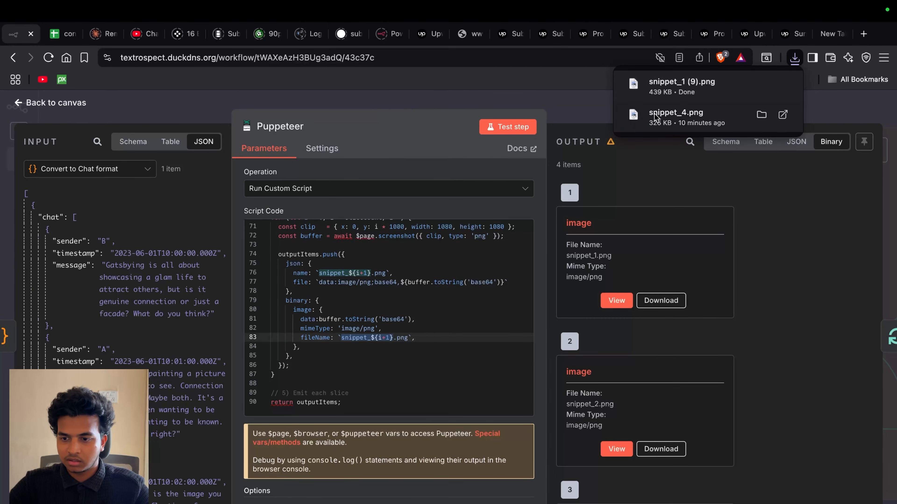
Switch to Finder, move the snippet_4.png preview aside to uncover the file list, and return to the workflow
key("super+Tab")
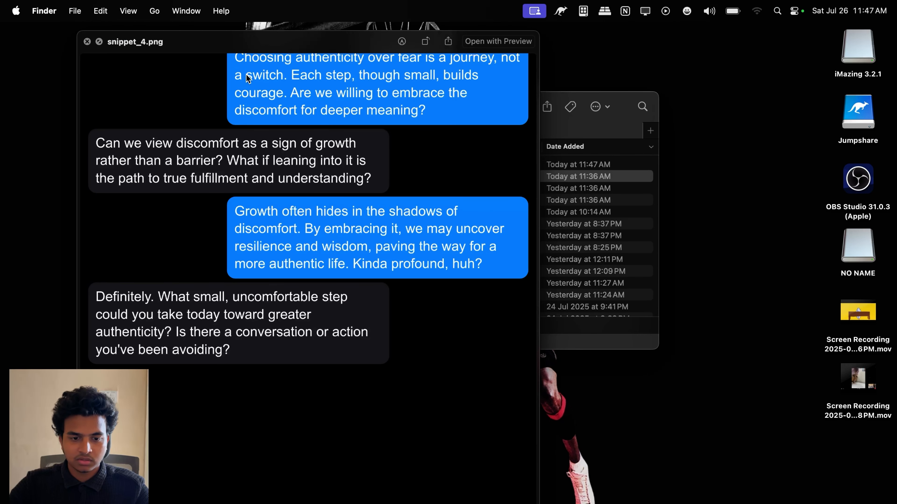
left_click_drag(263, 41, 448, 75)
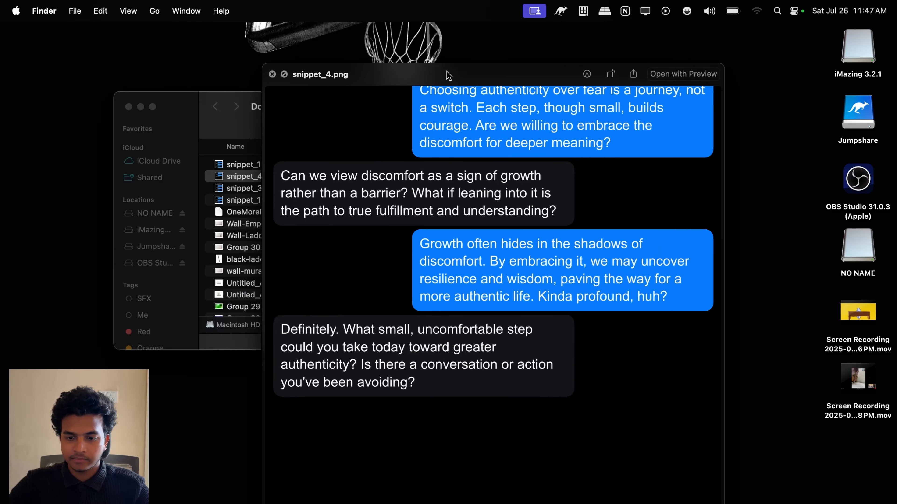
key("super+Tab")
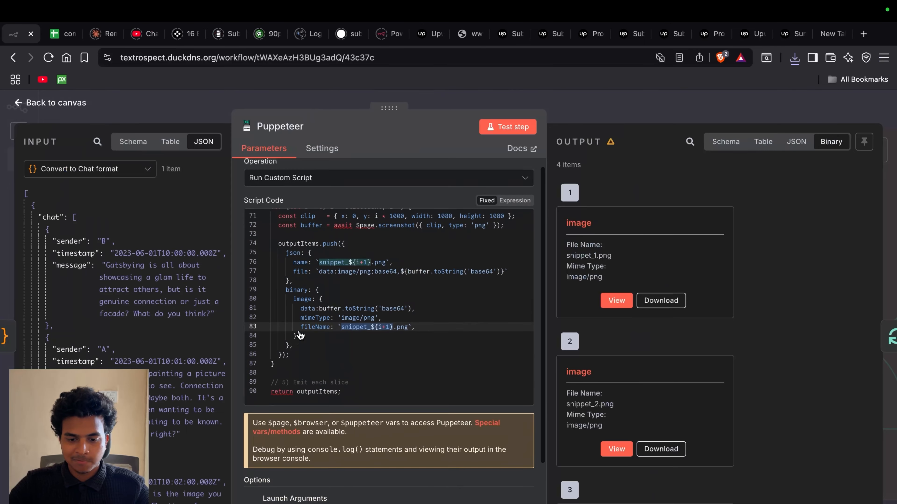
Close the Puppeteer node and bring the 4.Instagram publish section of the workflow into view
left_click(69, 108)
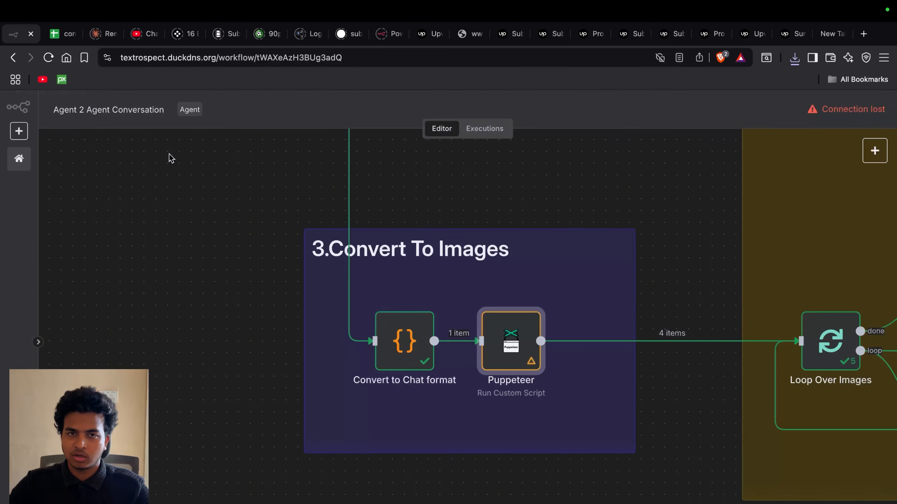
left_click(197, 278)
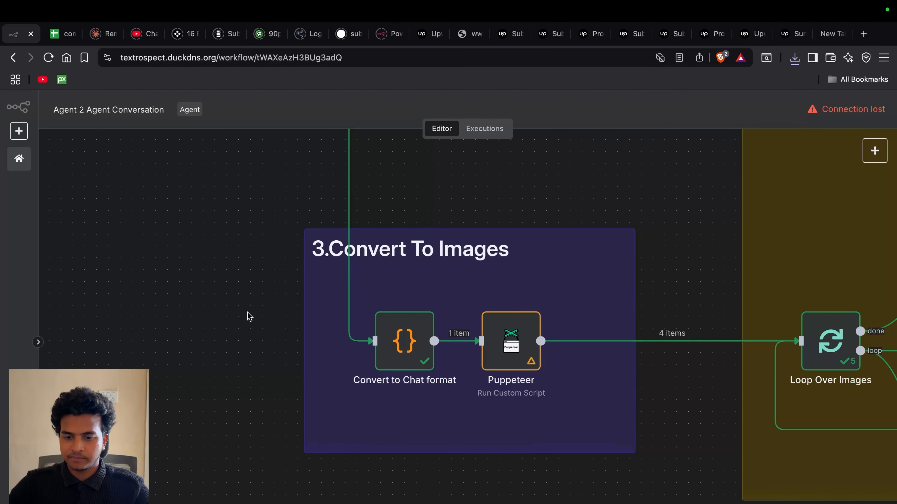
scroll(248, 312, "right", 5)
scroll(246, 316, "down", 3)
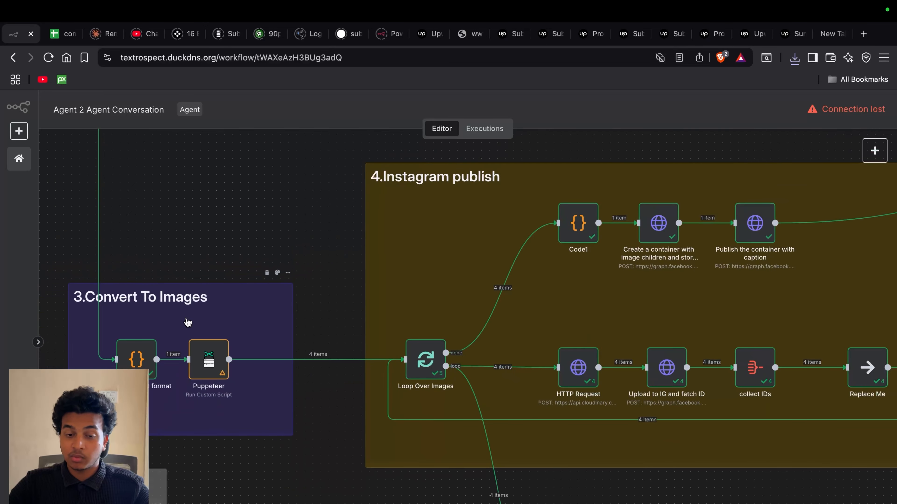
Switch to the Excalidraw diagram and select the Part 3 block about uploading the images to Instagram as a carousel post
key("super+Tab")
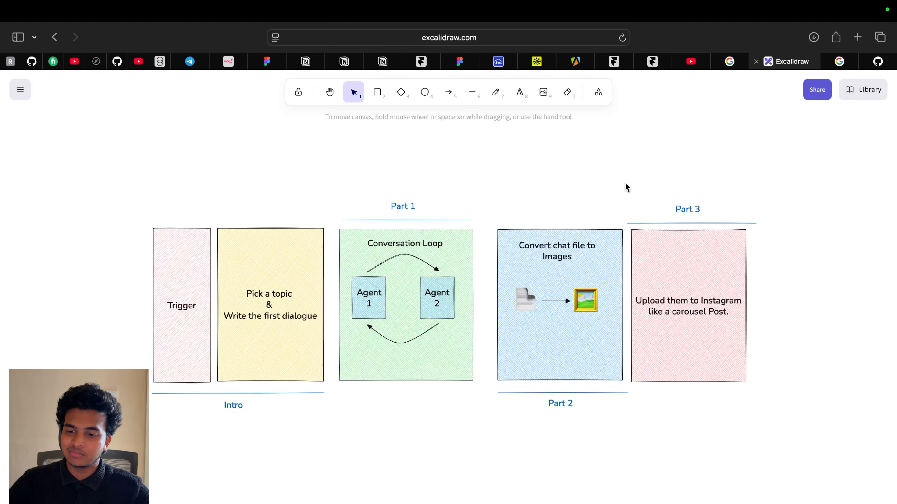
left_click_drag(625, 184, 774, 413)
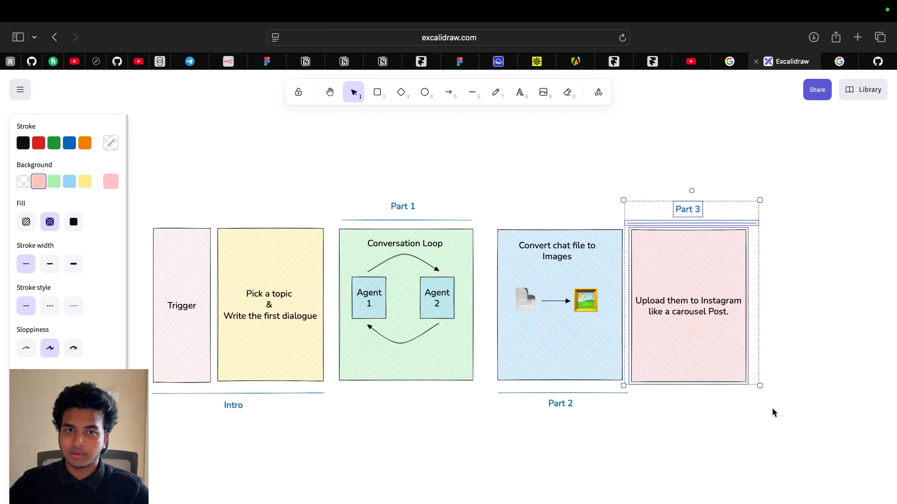
key("super+Tab")
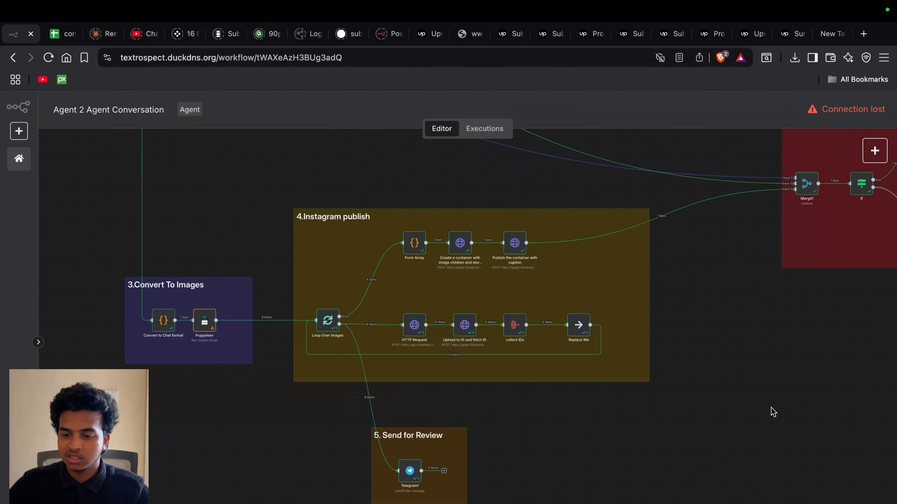
key("super+Tab")
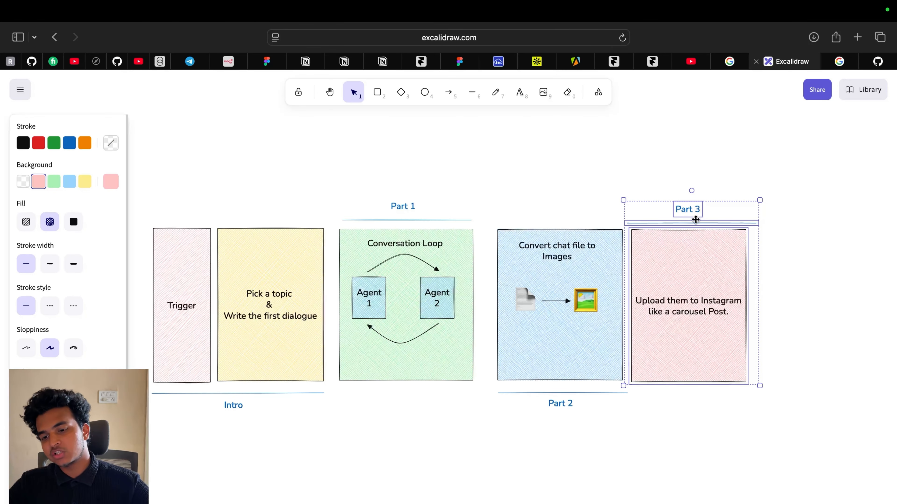
left_click(652, 182)
left_click_drag(627, 182, 780, 427)
left_click(780, 427)
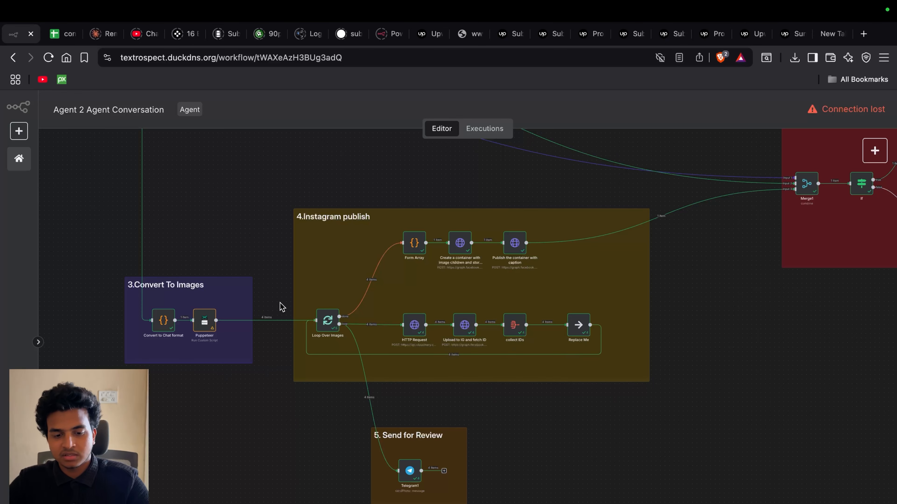
Examine the Loop Over Images node and its done and loop branches in the Instagram publish section
scroll(264, 320, "up", 5)
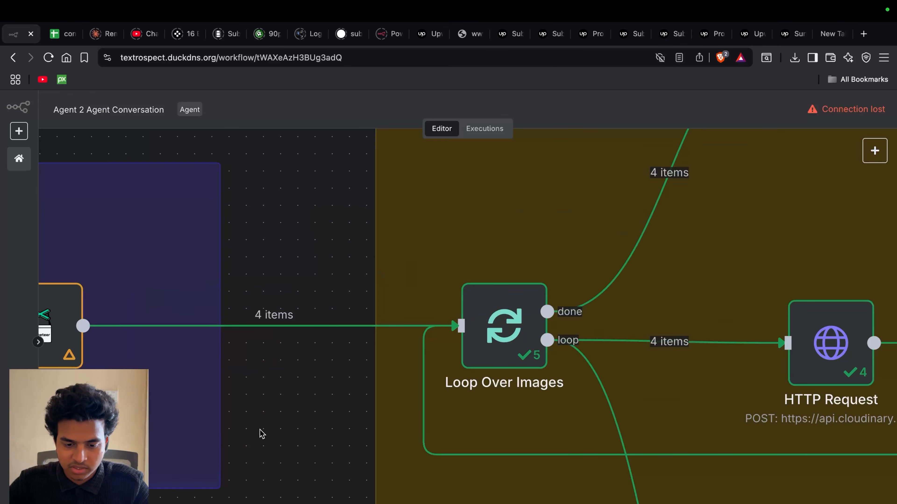
scroll(277, 398, "down", 5)
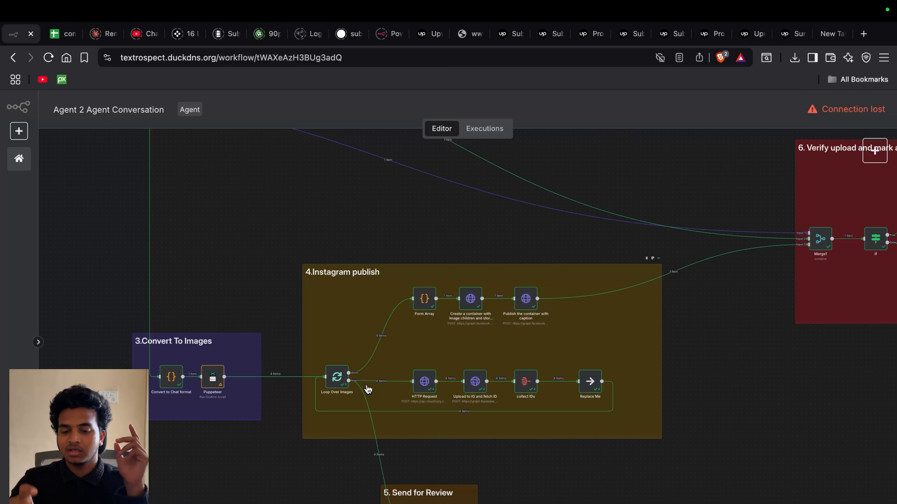
left_click(422, 391)
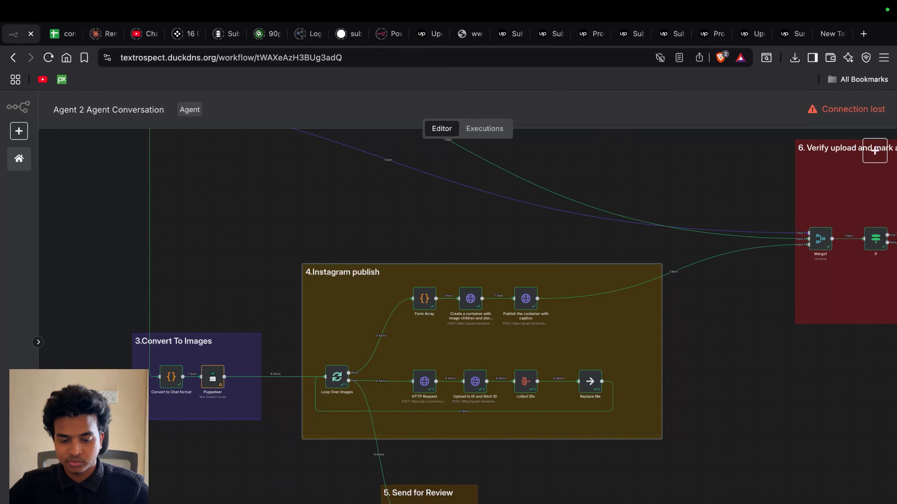
Switch to the Cloudinary Media Library in Safari and copy the URL of the first content_slide asset
key("ctrl+Right")
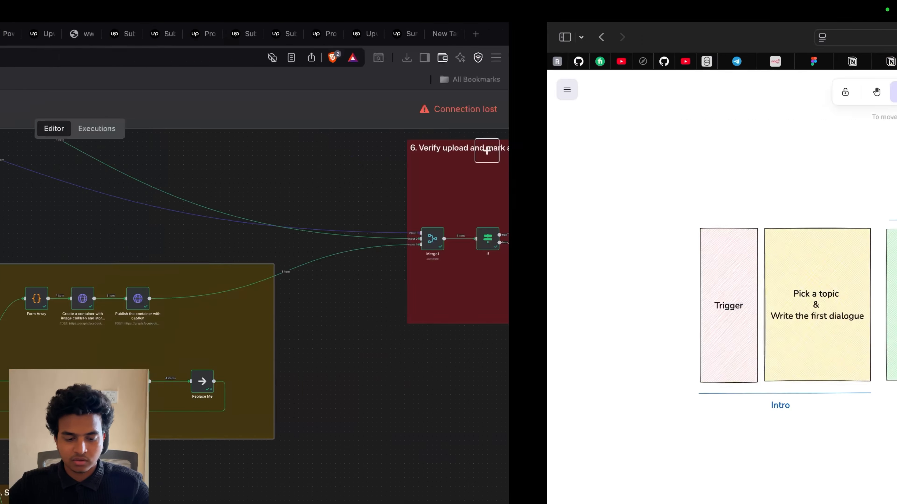
left_click(509, 67)
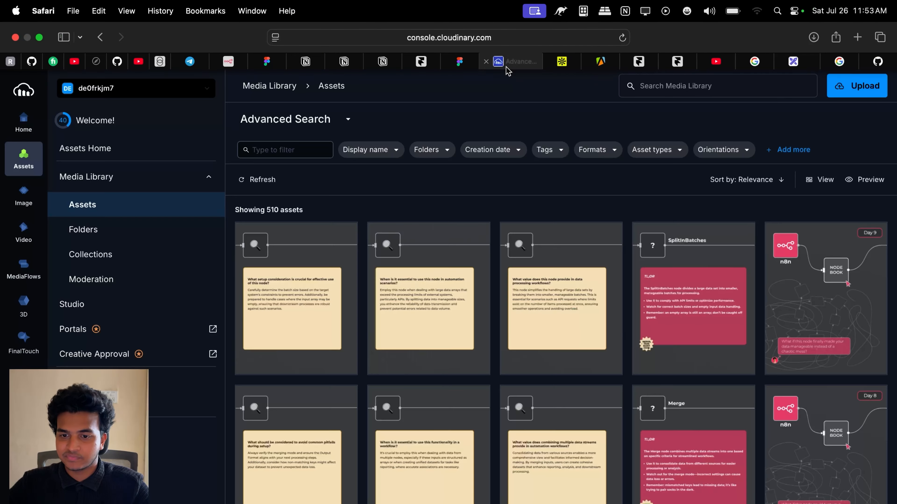
scroll(437, 223, "down", 2)
scroll(437, 223, "up", 3)
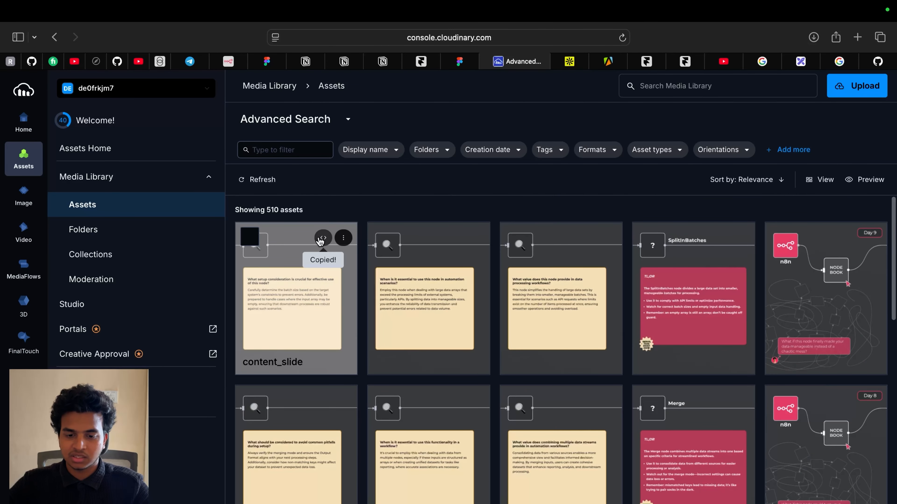
Paste the copied image URL into a new browser tab's address and return to the Cloudinary Media Library
left_click(857, 36)
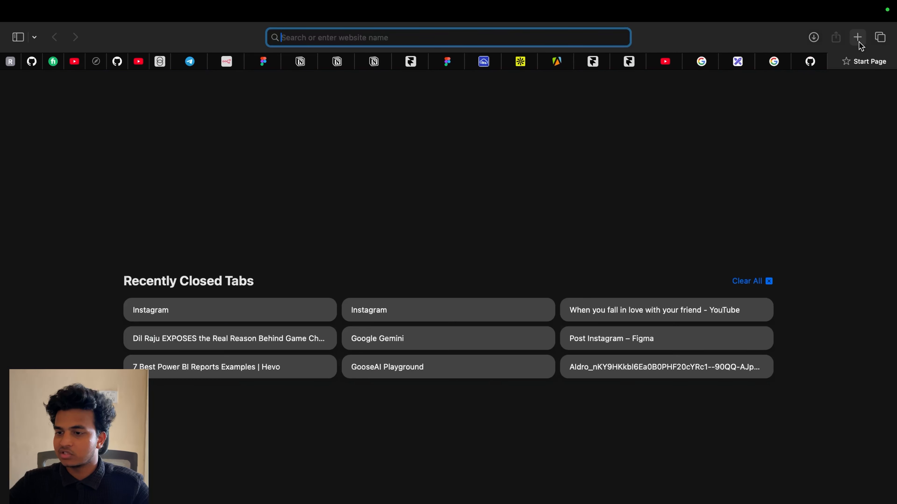
key("super+v")
key("super+a")
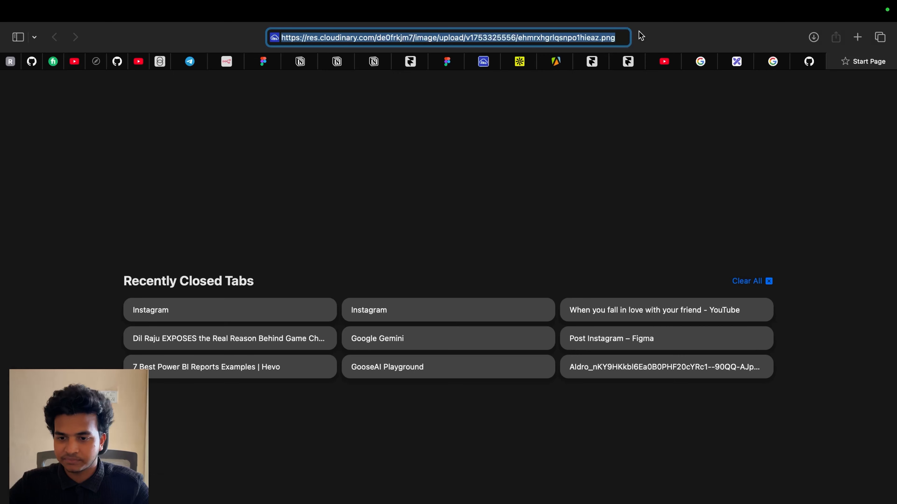
left_click(495, 61)
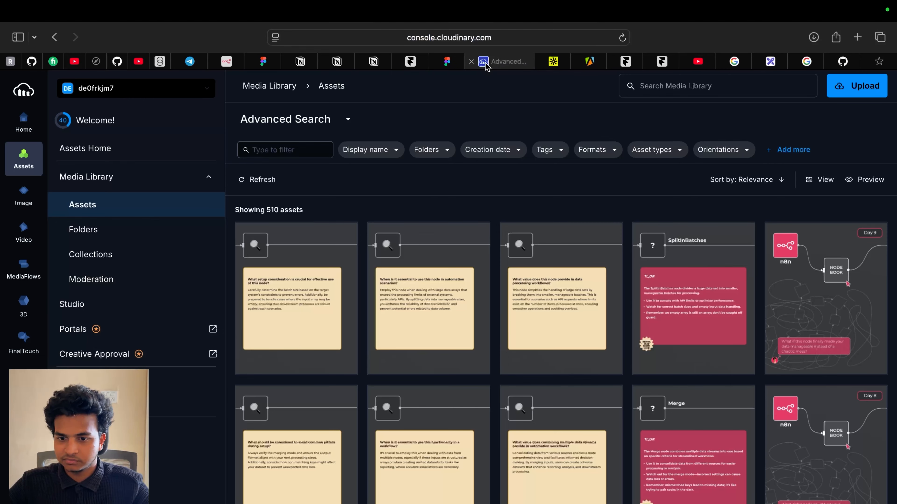
scroll(483, 111, "down", 2)
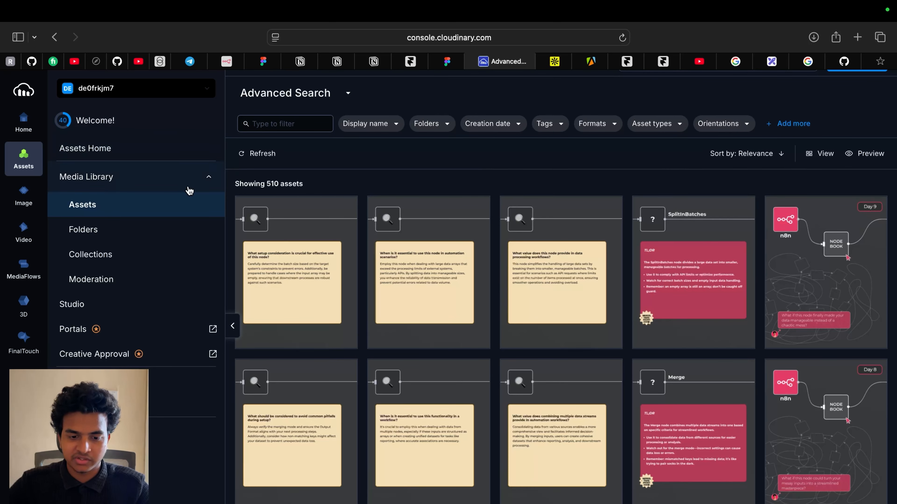
Switch back to the workflow in Brave and briefly view the HTTP Request node that posts to Cloudinary
key("super+Tab")
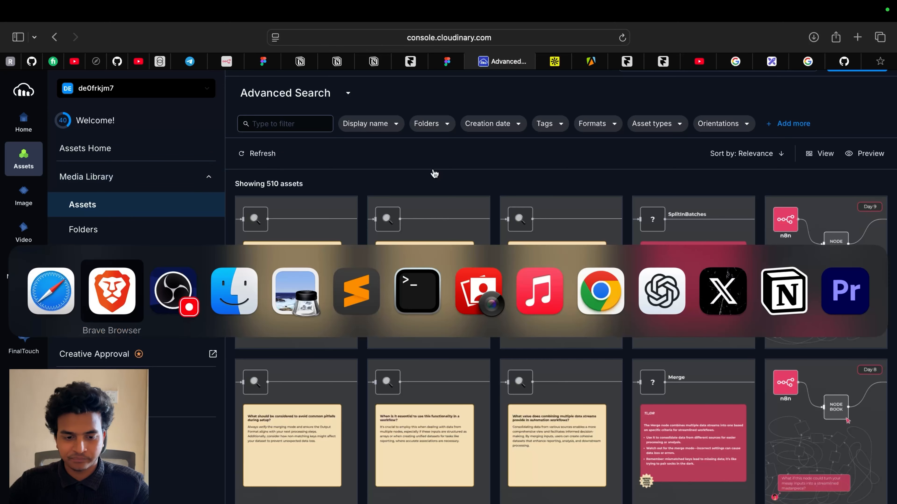
scroll(411, 391, "up", 5)
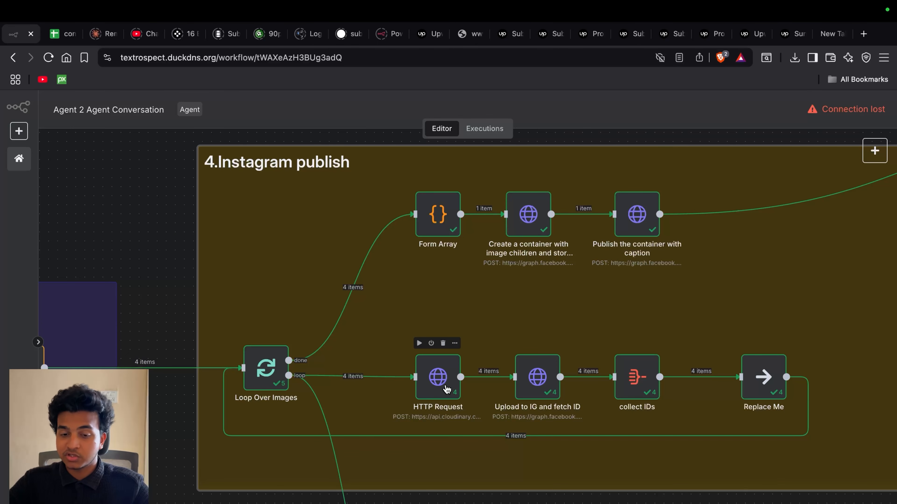
double_click(445, 387)
left_click(61, 107)
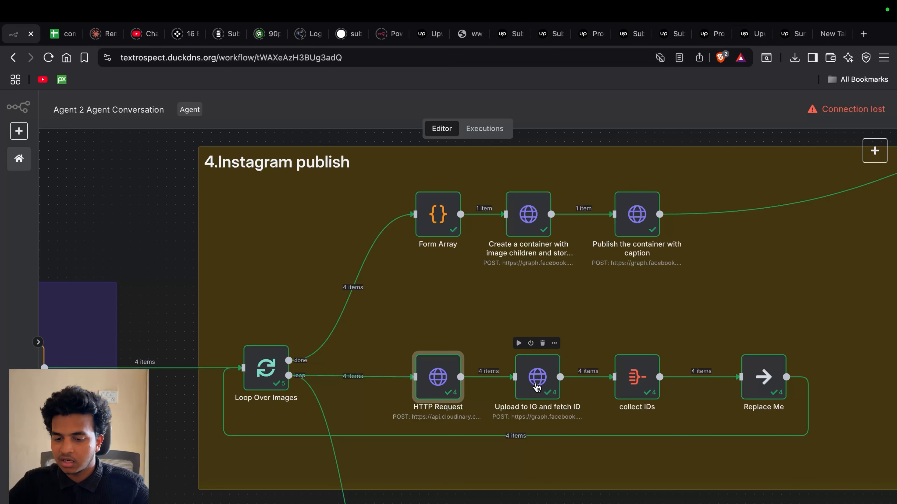
Open the Upload to IG and fetch ID node and review its request settings, from method to body
double_click(536, 387)
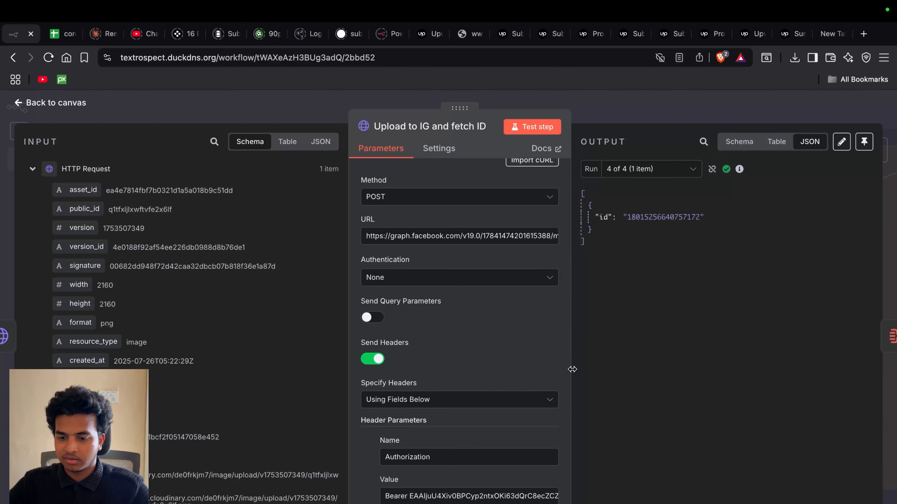
left_click_drag(572, 369, 532, 371)
scroll(454, 385, "down", 1)
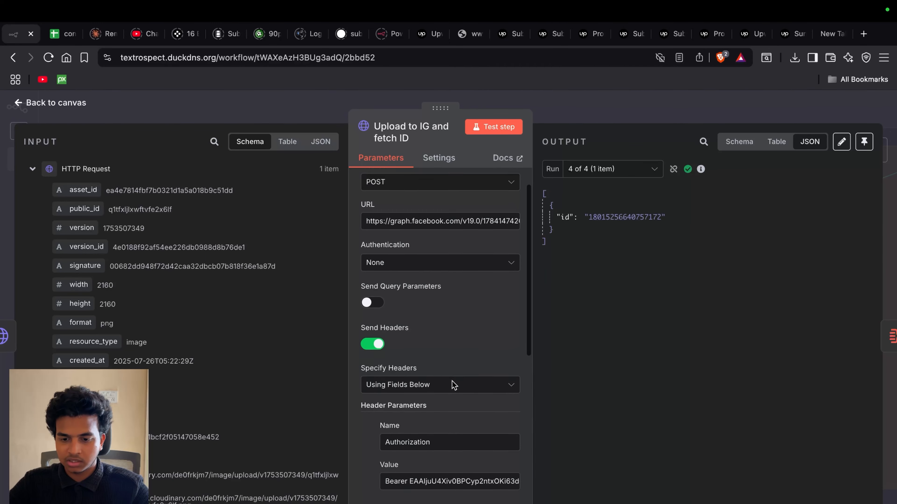
scroll(454, 385, "down", 5)
scroll(454, 386, "up", 6)
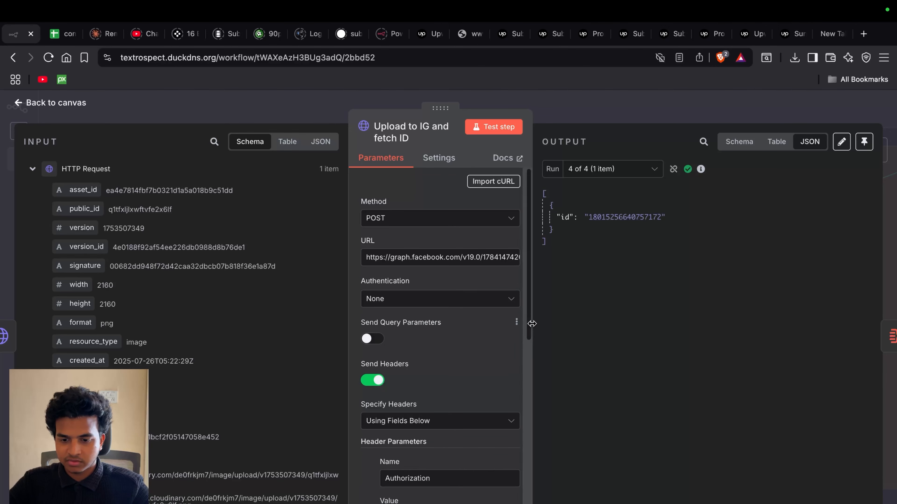
Widen the node's settings area and highlight the account ID and the media endpoint in the request URL
left_click_drag(532, 324, 685, 328)
left_click_drag(597, 253, 411, 262)
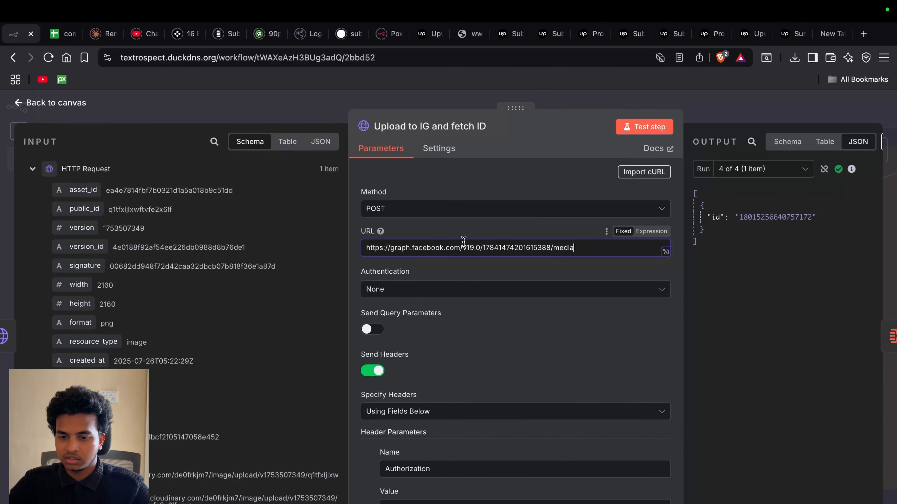
double_click(498, 249)
double_click(561, 248)
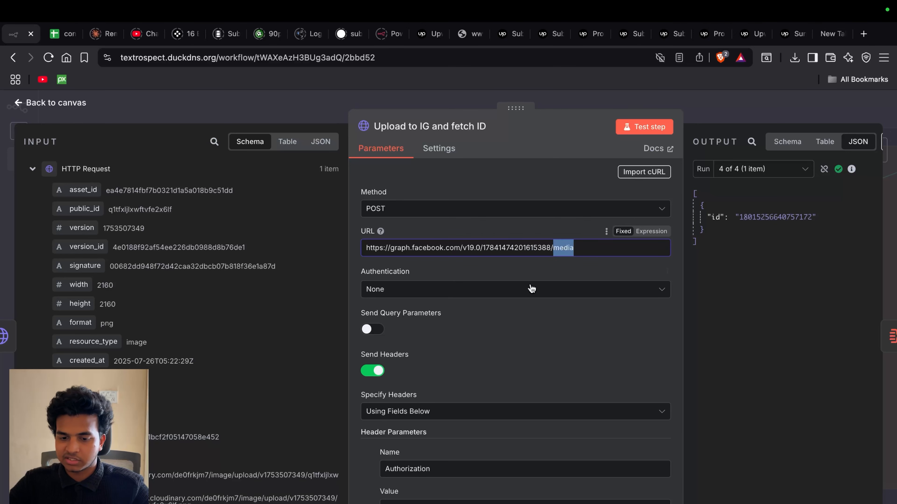
Narrow the settings area and examine the Authorization header and the image_url and is_carousel_item body parameters
scroll(483, 348, "down", 5)
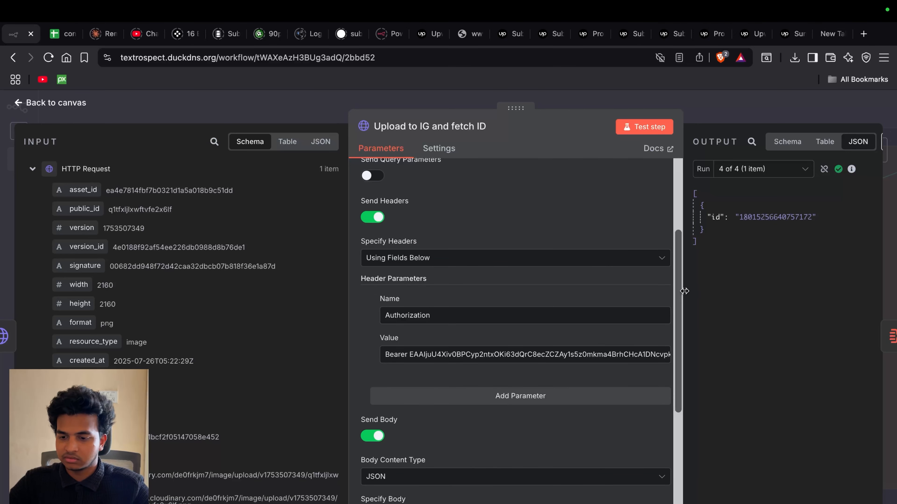
left_click_drag(684, 291, 612, 291)
scroll(413, 381, "down", 5)
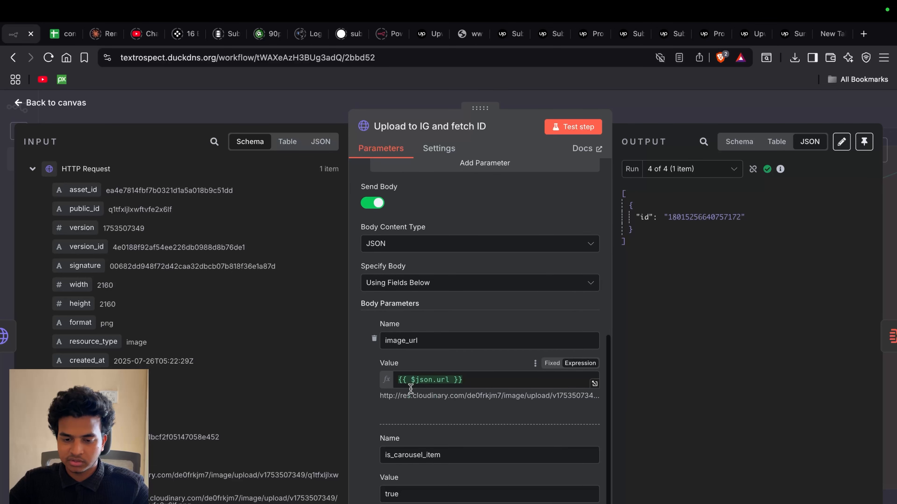
Highlight the image_url expression, the is_carousel_item name and its value in the body parameters, and return to the canvas
left_click_drag(481, 377, 379, 386)
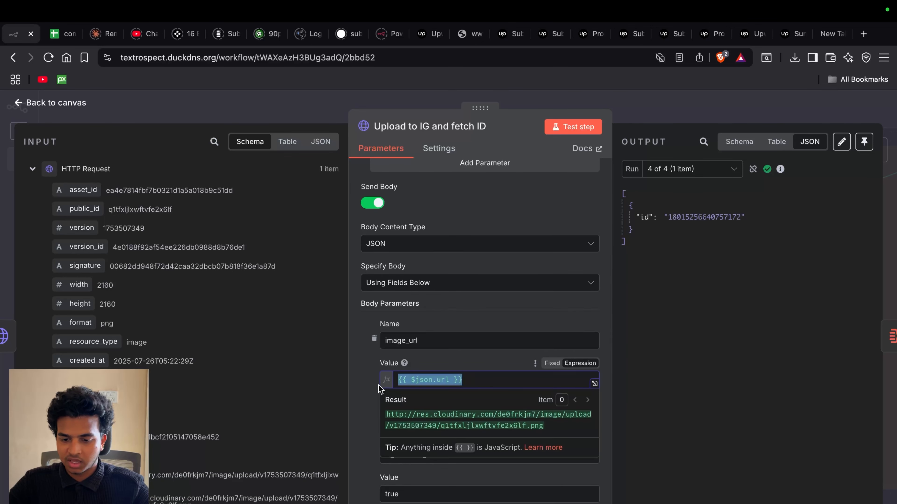
scroll(371, 376, "down", 3)
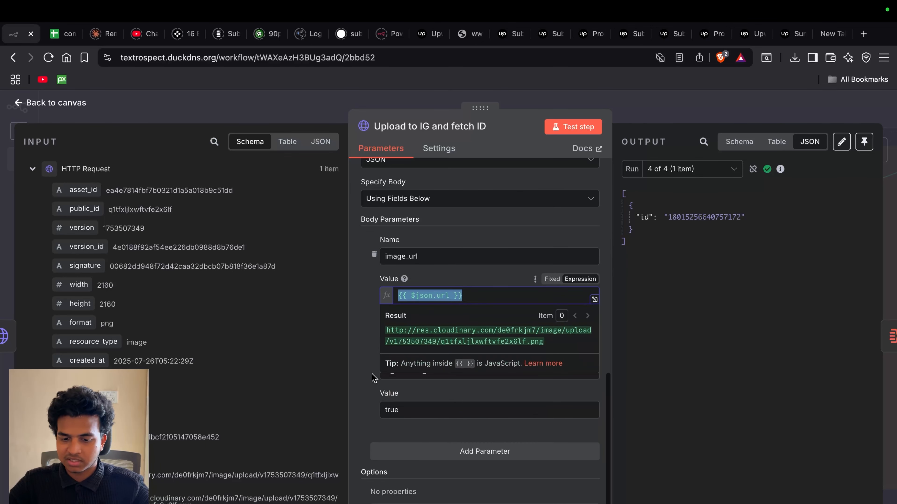
left_click(365, 377)
double_click(415, 371)
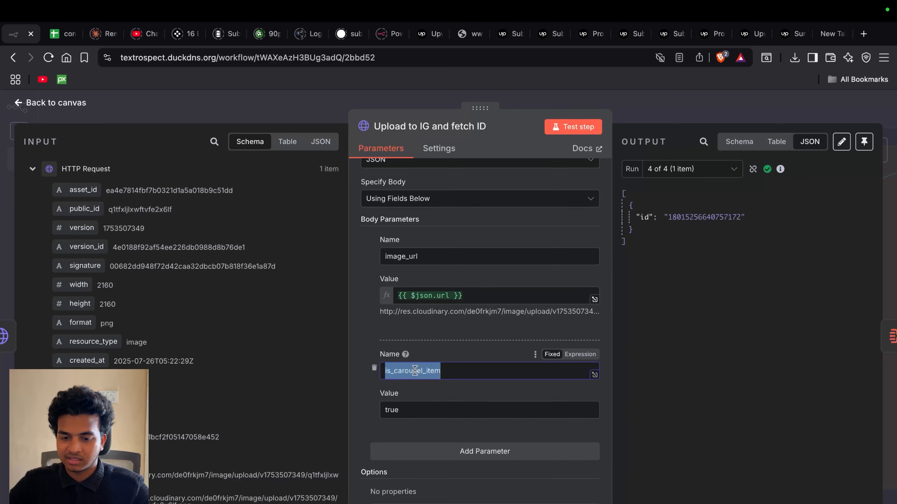
scroll(402, 394, "down", 1)
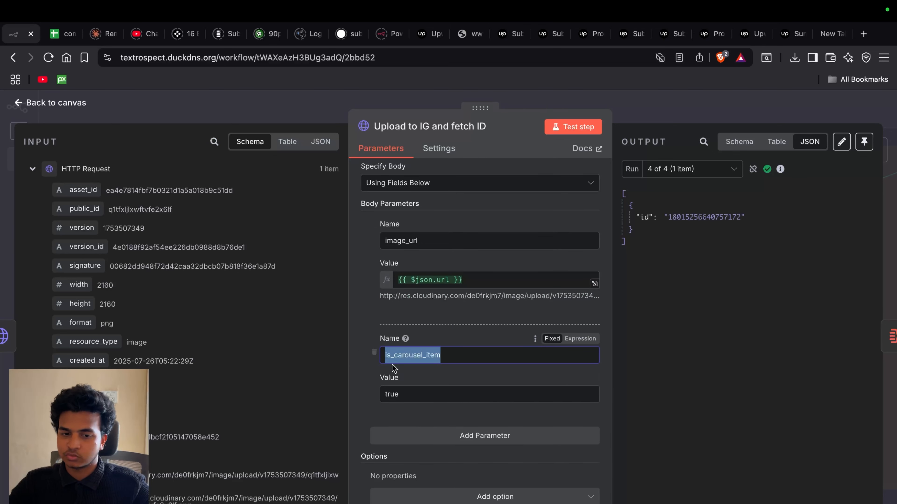
double_click(391, 394)
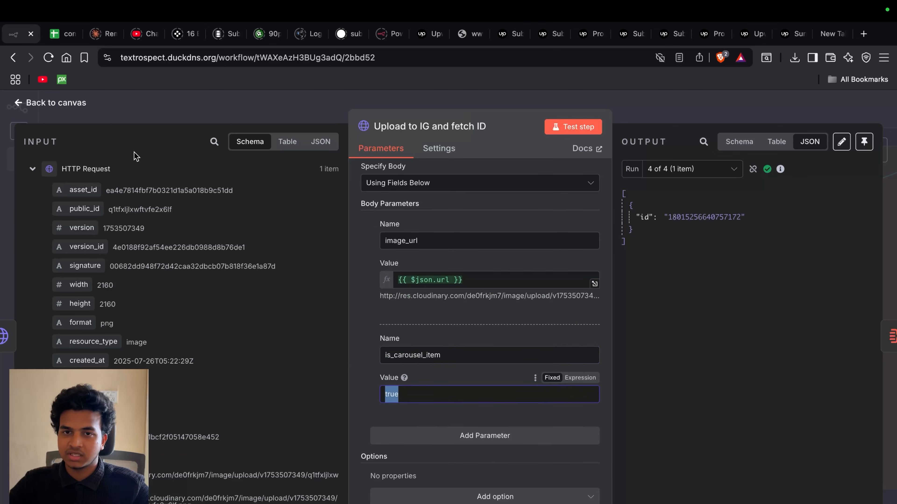
left_click(58, 104)
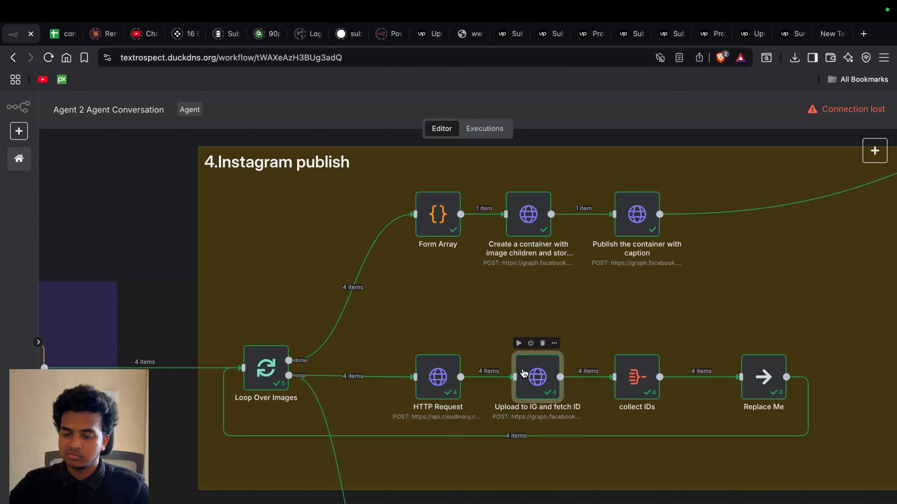
Reopen the Upload to IG and fetch ID node, highlight the id in its output, and return to the canvas
double_click(524, 373)
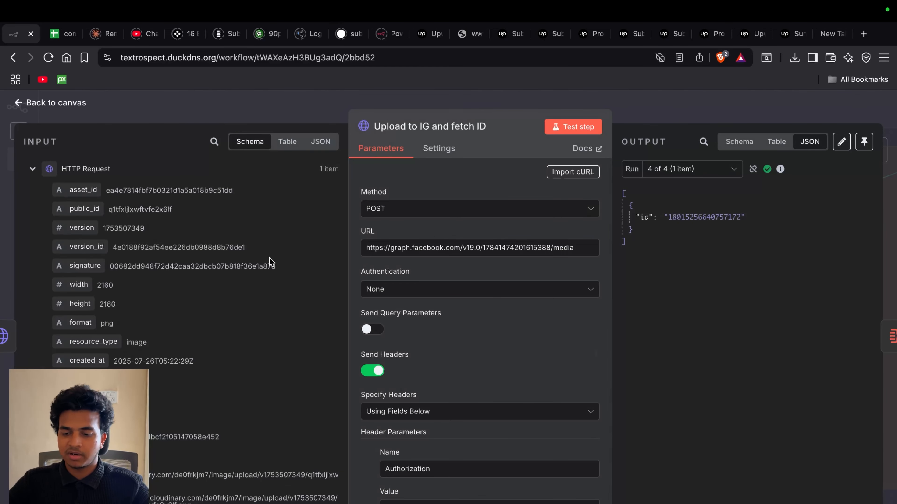
left_click(71, 106)
double_click(523, 369)
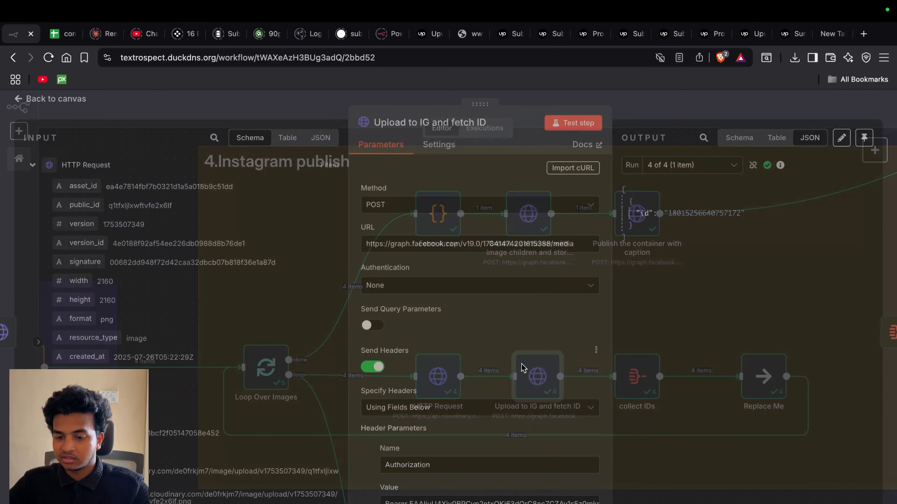
double_click(676, 214)
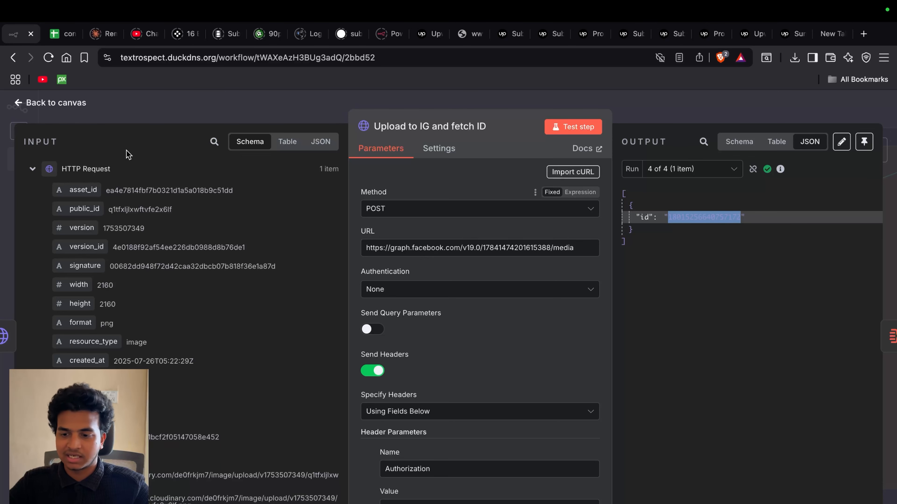
left_click(38, 102)
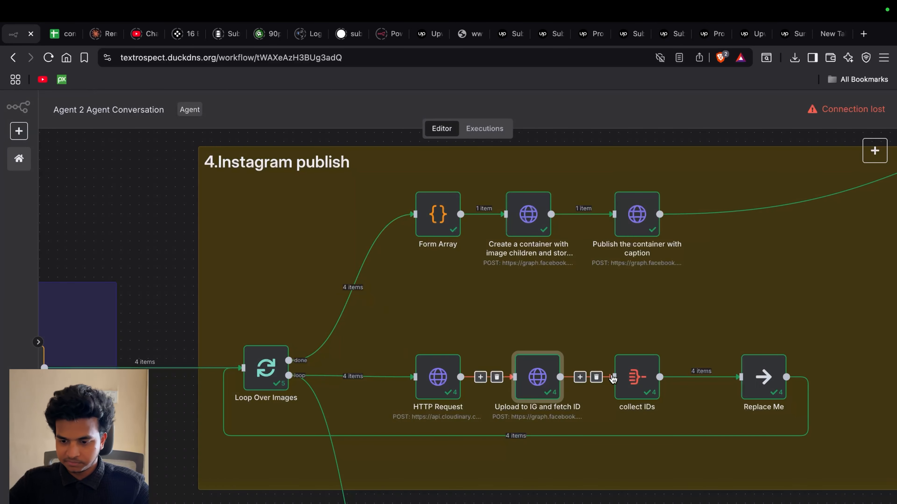
Examine the collect IDs node's aggregation settings and its output for runs 1 and 2, and return to the canvas
double_click(638, 381)
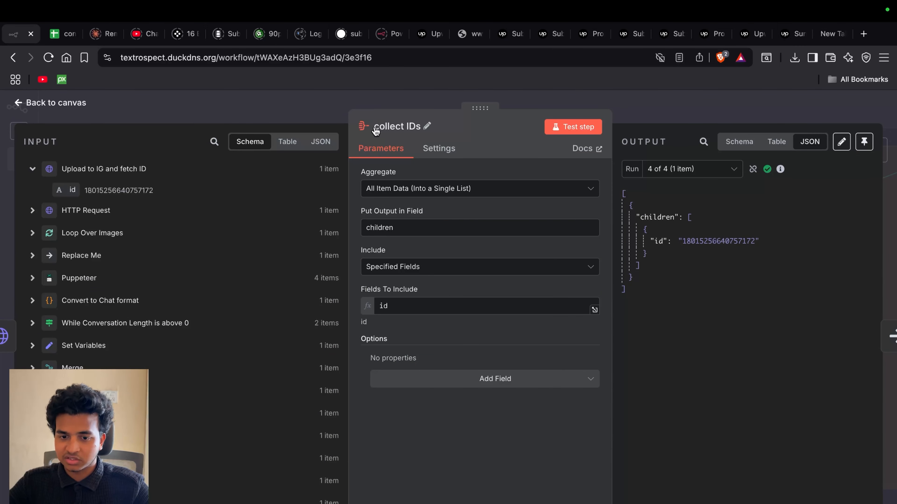
left_click(65, 103)
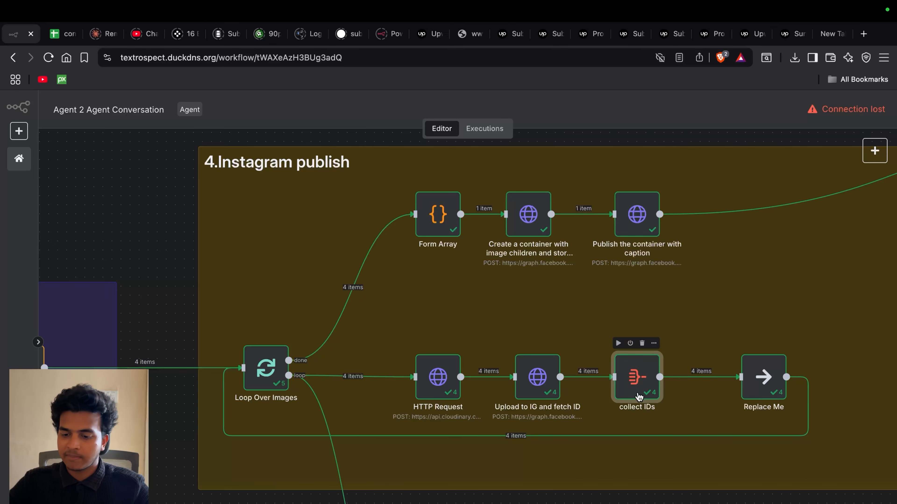
double_click(634, 390)
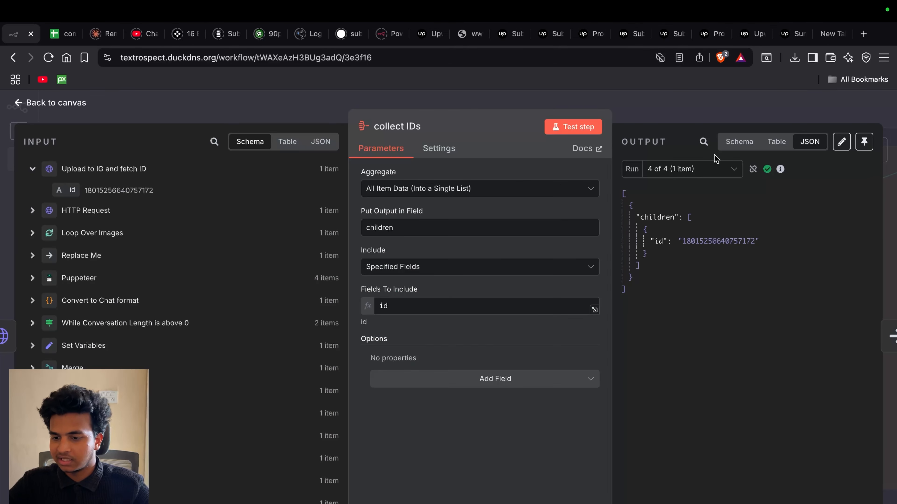
left_click(697, 171)
left_click(698, 174)
left_click(699, 169)
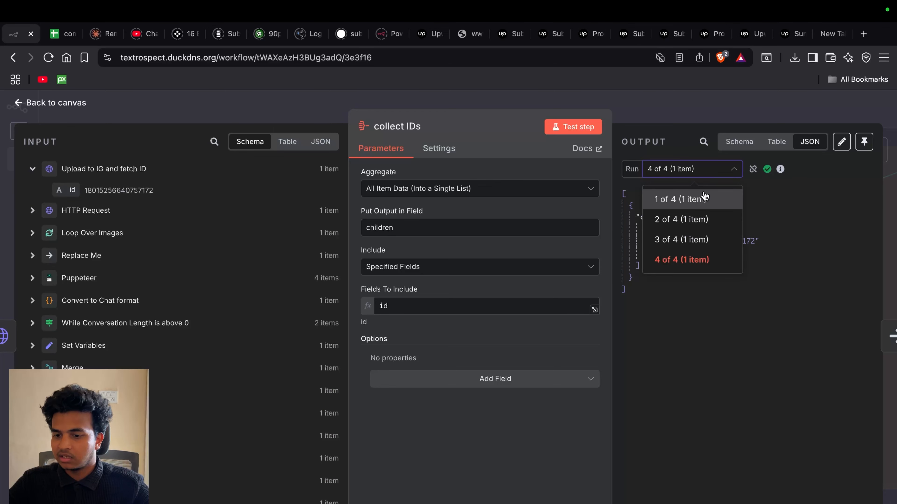
left_click(703, 197)
left_click(697, 172)
left_click(685, 211)
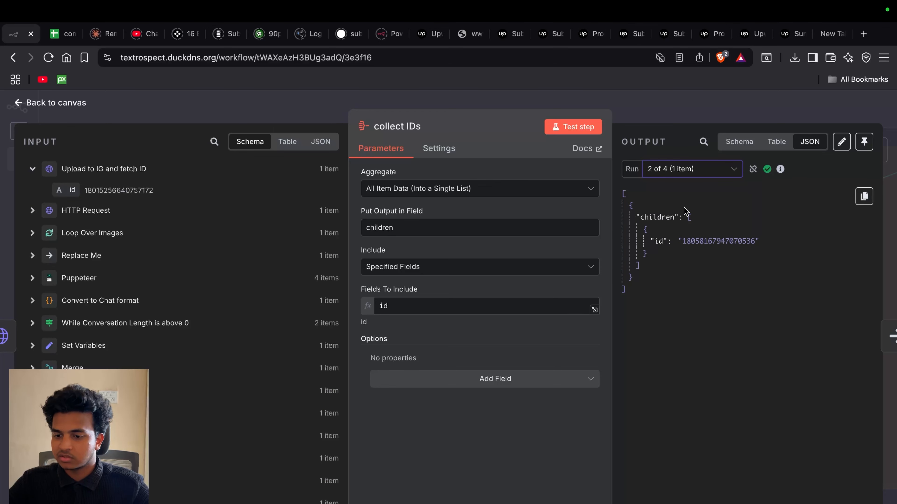
left_click(66, 103)
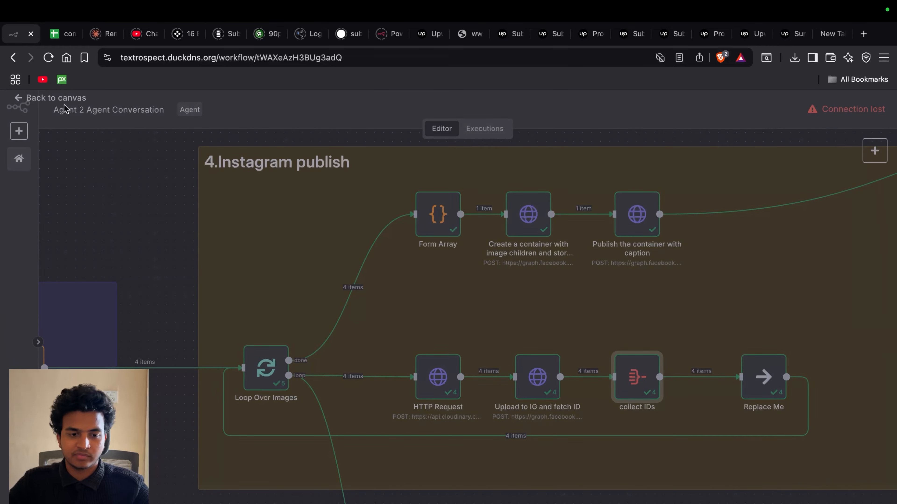
Open the Form Array node, examine its JavaScript code and ids output, and return to the canvas
double_click(438, 226)
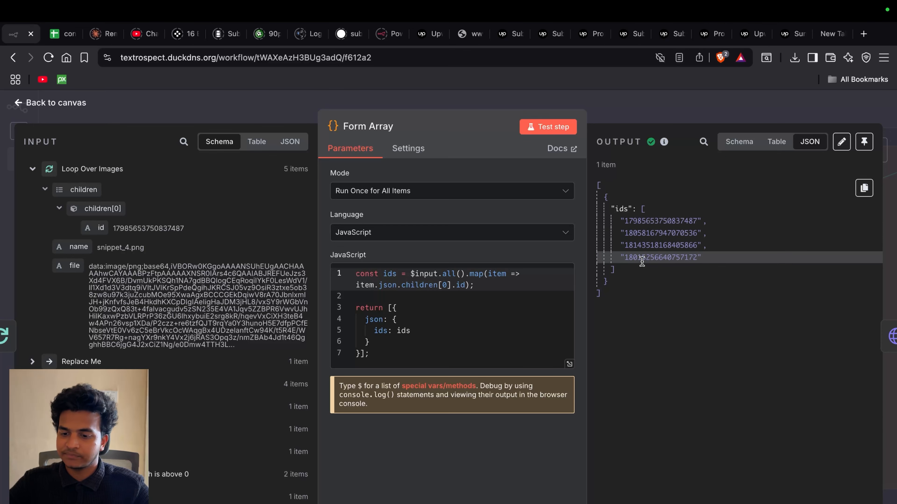
left_click(15, 106)
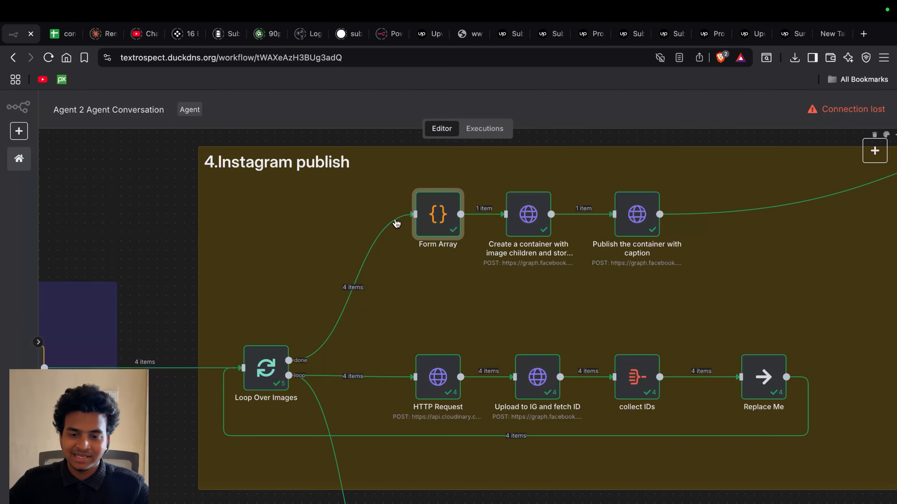
Open the Create a container with image children and store id node and review its request settings down to the body parameters
left_click(529, 214)
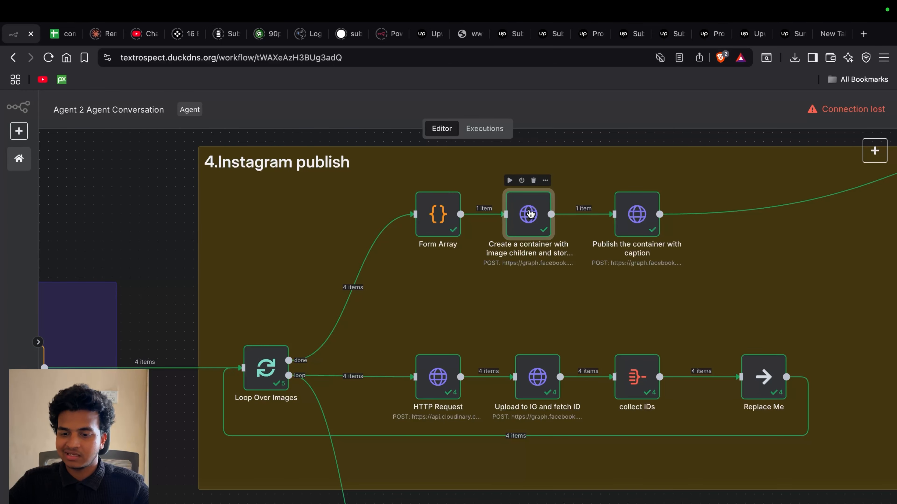
double_click(530, 215)
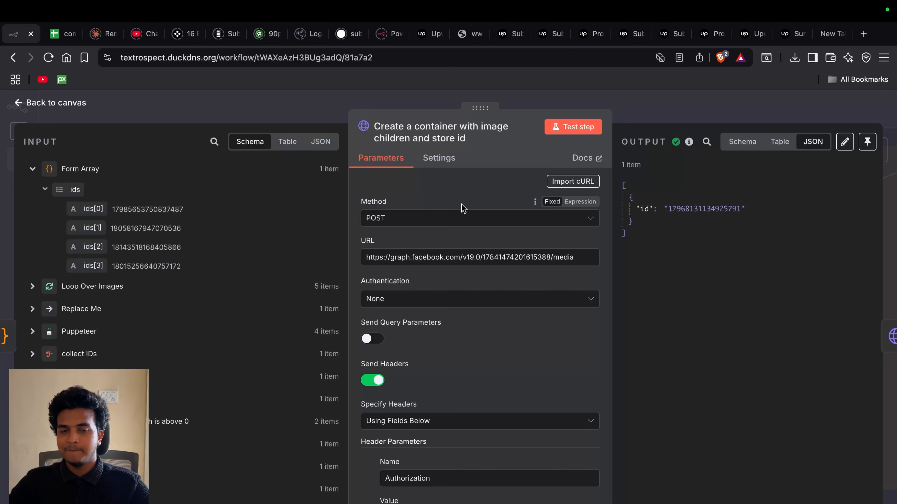
left_click_drag(345, 248, 273, 247)
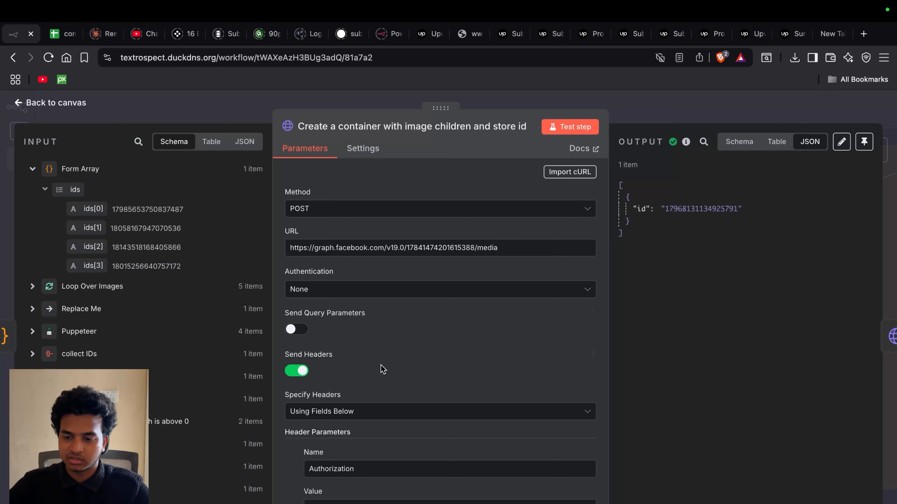
scroll(378, 374, "down", 3)
scroll(406, 377, "up", 3)
scroll(495, 367, "down", 1)
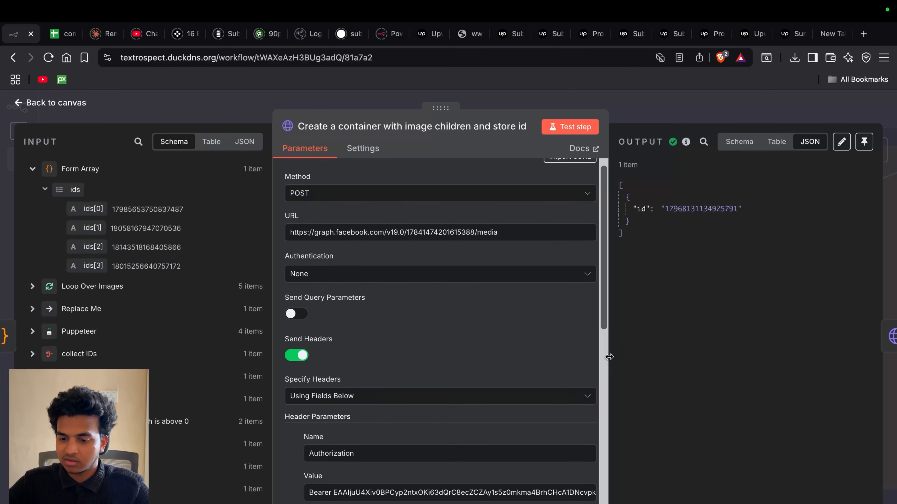
left_click_drag(607, 360, 501, 345)
scroll(423, 375, "down", 10)
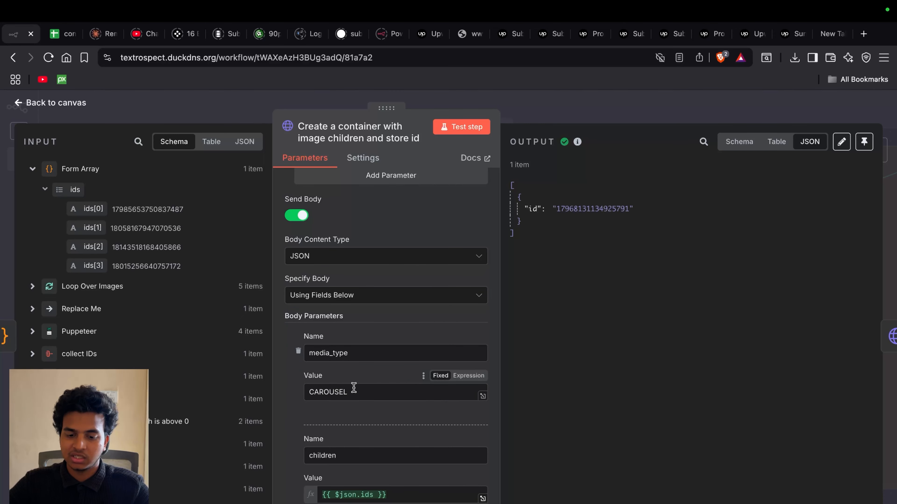
Highlight the CAROUSEL media type, the children expression and the children parameter name in the container request body
double_click(353, 390)
scroll(346, 420, "down", 5)
scroll(345, 421, "up", 1)
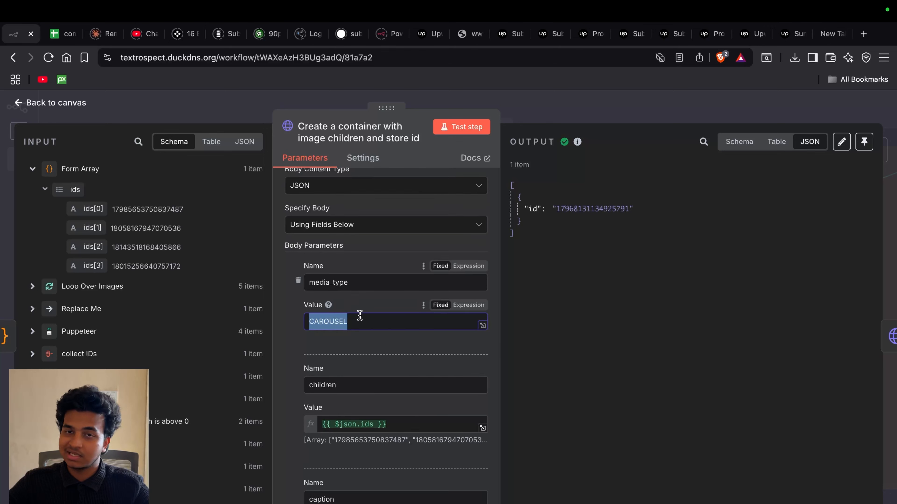
scroll(364, 339, "down", 2)
left_click_drag(390, 388, 308, 385)
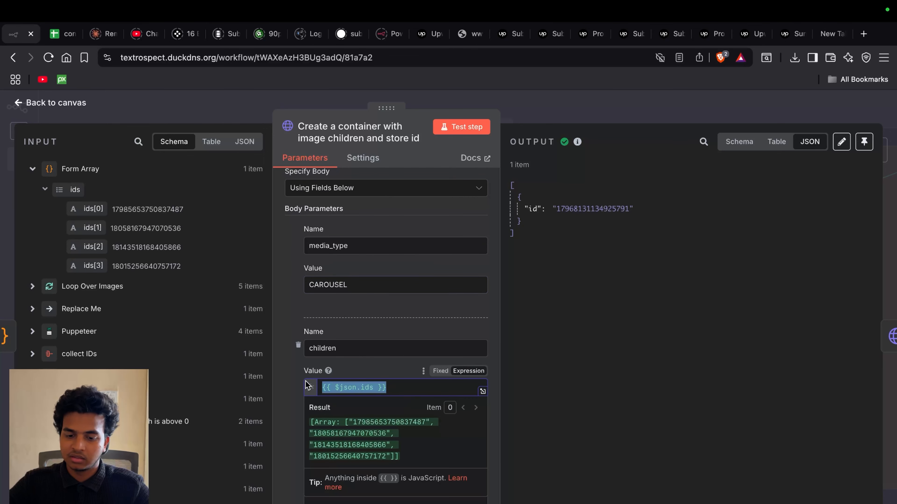
scroll(288, 377, "down", 1)
left_click(287, 376)
double_click(314, 342)
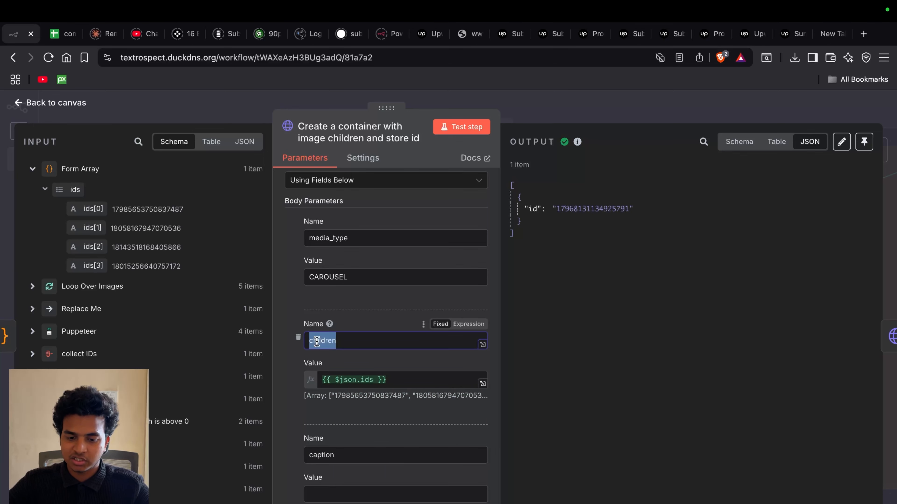
Inspect the caption parameter and its value field in the container request body, and return to the canvas
scroll(315, 368, "up", 2)
scroll(315, 369, "down", 4)
left_click(321, 355)
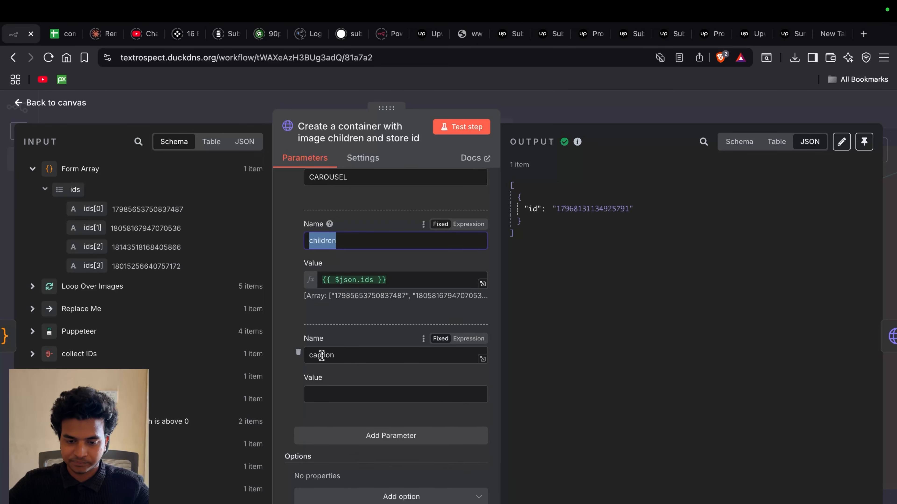
double_click(321, 355)
left_click(321, 395)
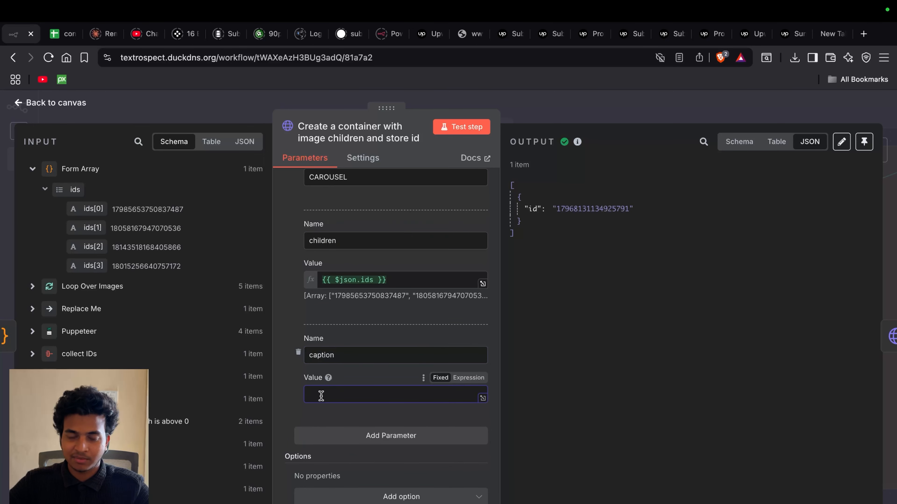
left_click(297, 405)
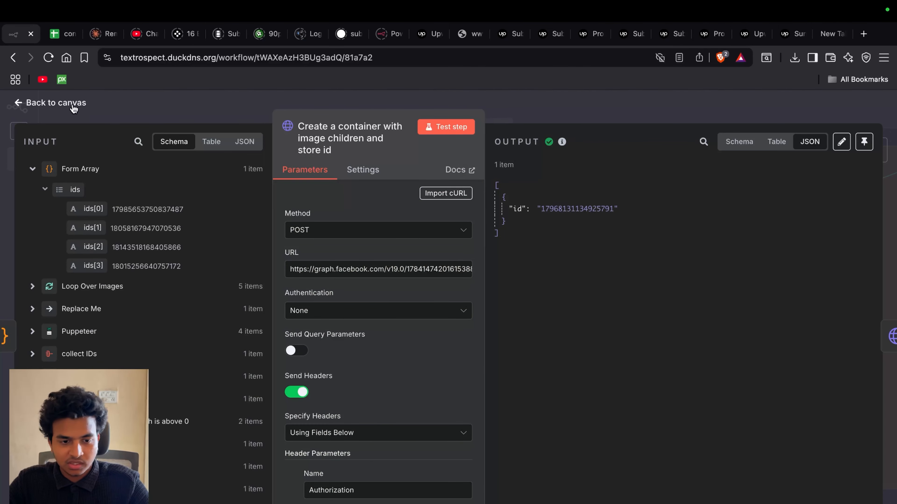
left_click(73, 109)
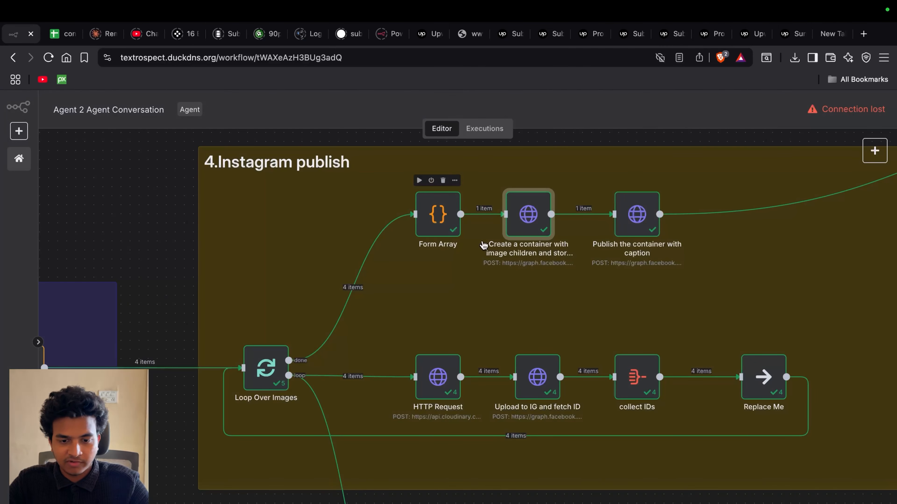
Open the Publish the container with caption node, view its request settings and output, and return to the canvas
double_click(620, 220)
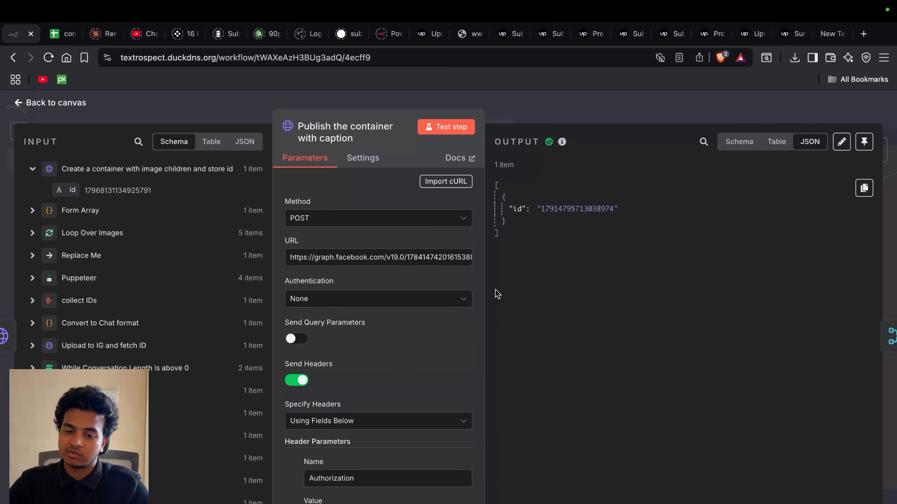
left_click(56, 103)
Locate the "6. Verify upload and mark as posted" section and examine its Merge1, If, Google Sheets1 and Telegram nodes
scroll(466, 280, "right", 10)
scroll(466, 280, "down", 10)
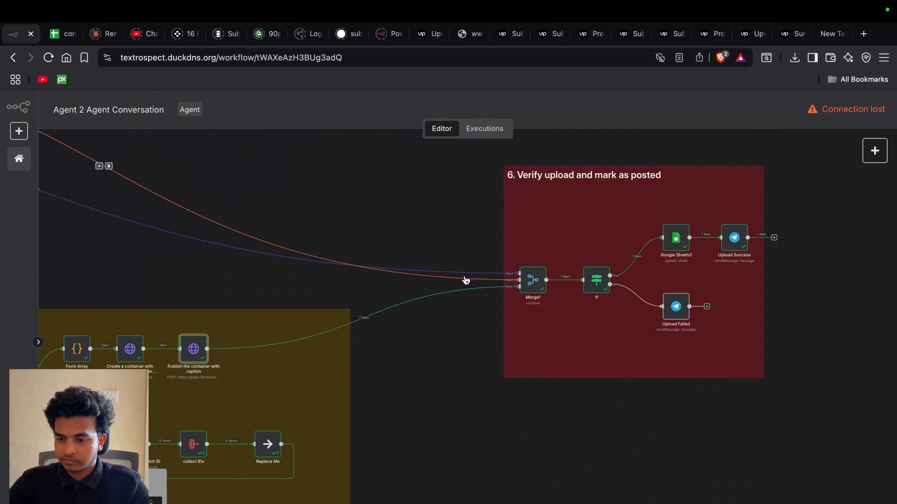
scroll(467, 280, "left", 3)
scroll(466, 280, "up", 5)
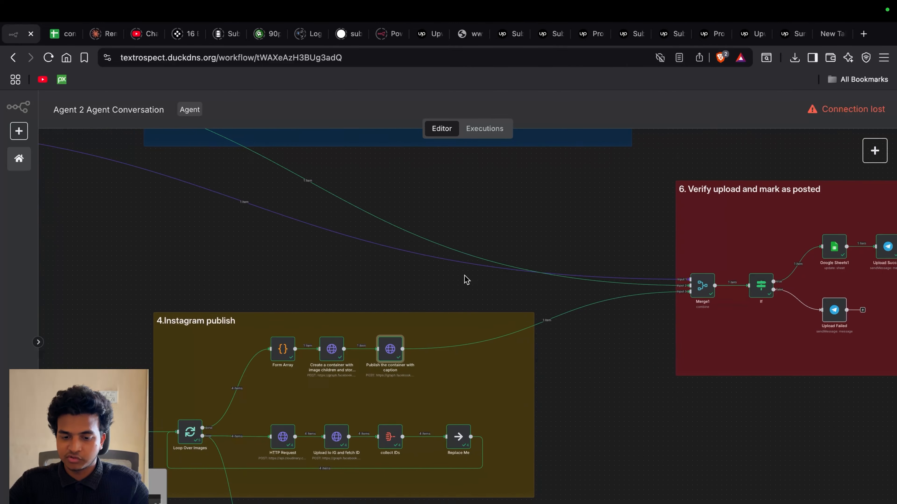
scroll(466, 280, "right", 8)
scroll(466, 280, "up", 2)
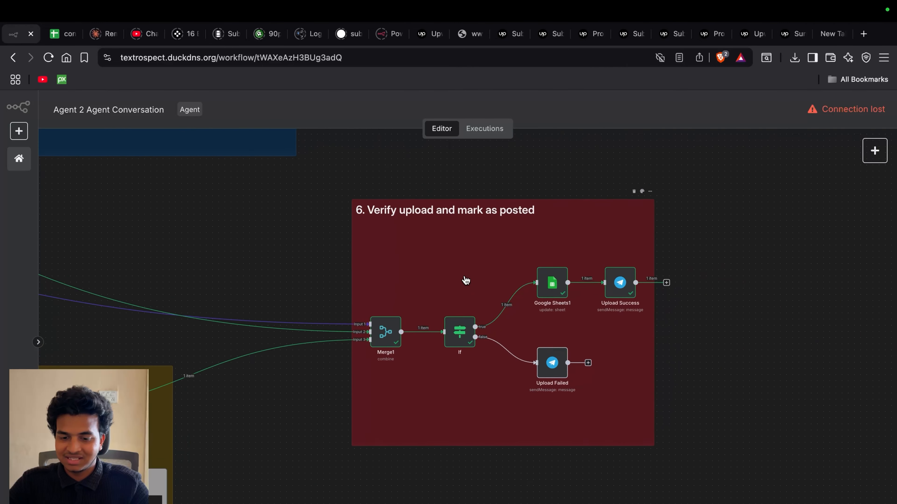
scroll(464, 281, "down", 1)
scroll(464, 280, "up", 3)
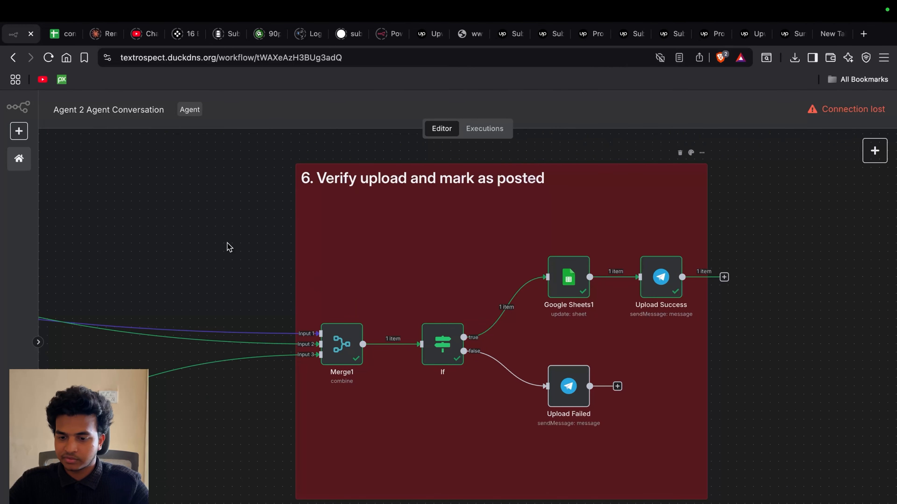
Switch to the conversation_design spreadsheet, check the Done column entries for rows 21 and 22, and return to the workflow
left_click(55, 37)
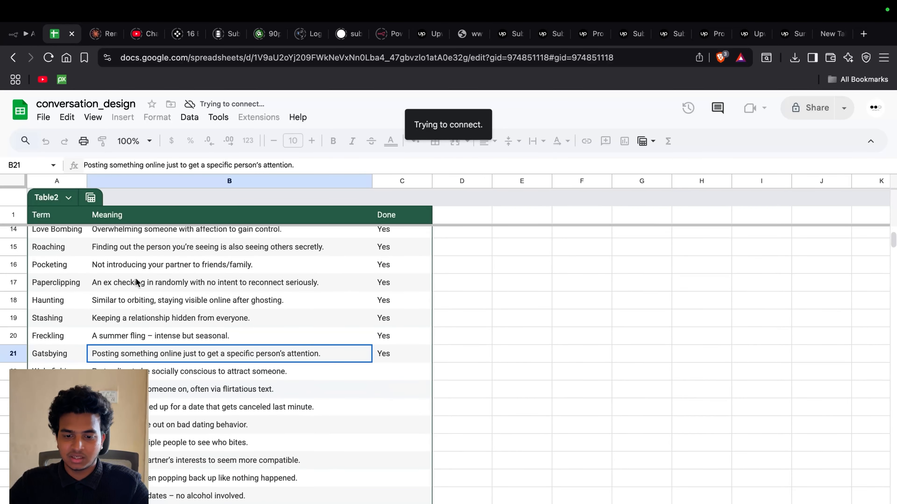
scroll(137, 284, "up", 3)
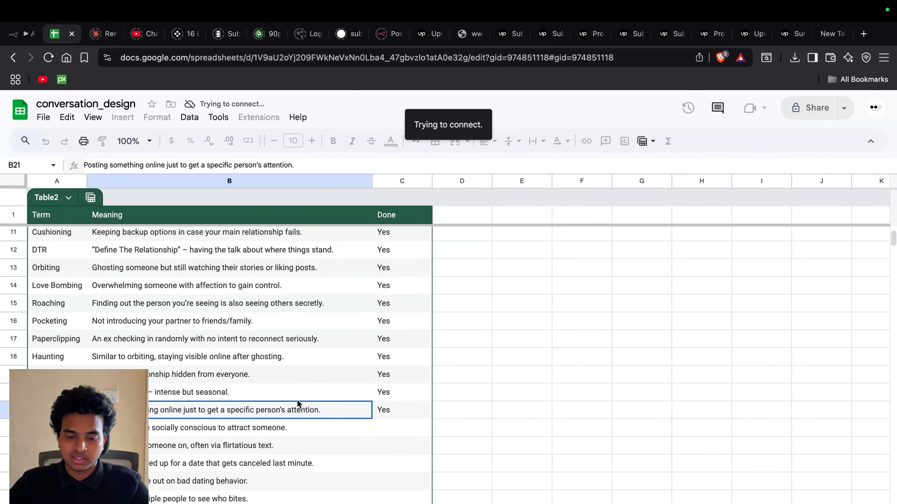
left_click(377, 428)
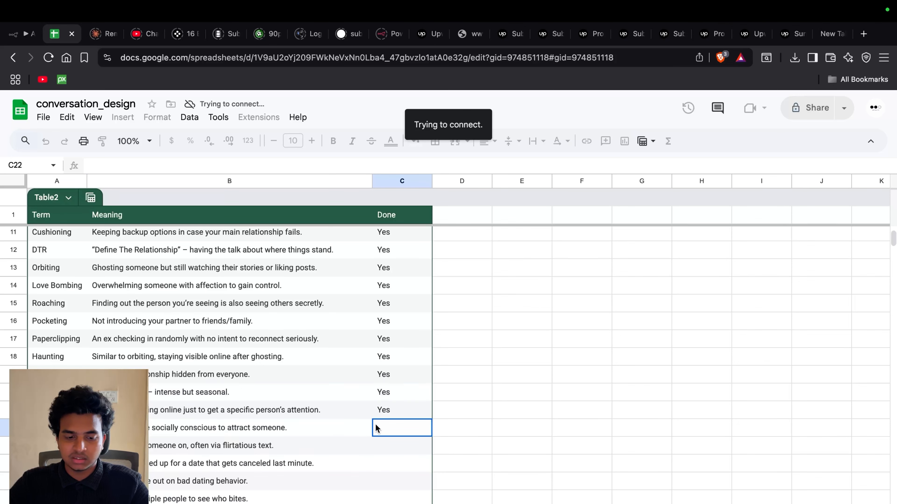
left_click(387, 399)
left_click(387, 410)
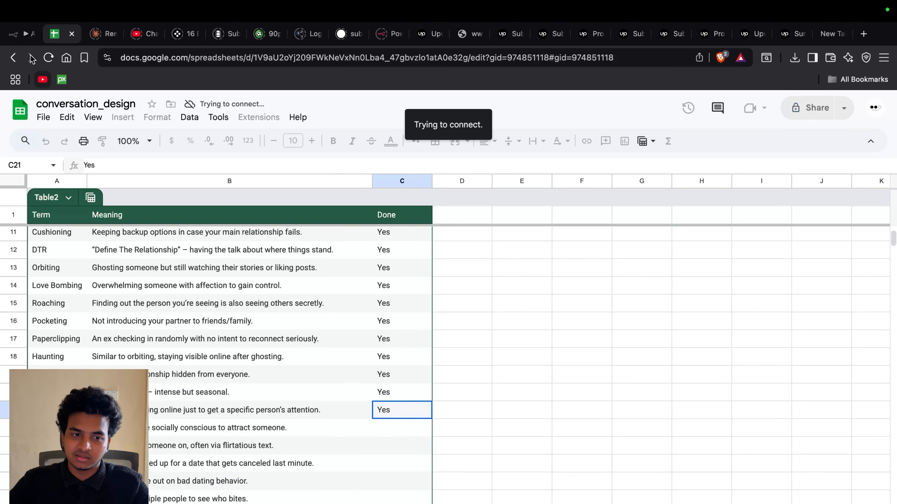
left_click(17, 34)
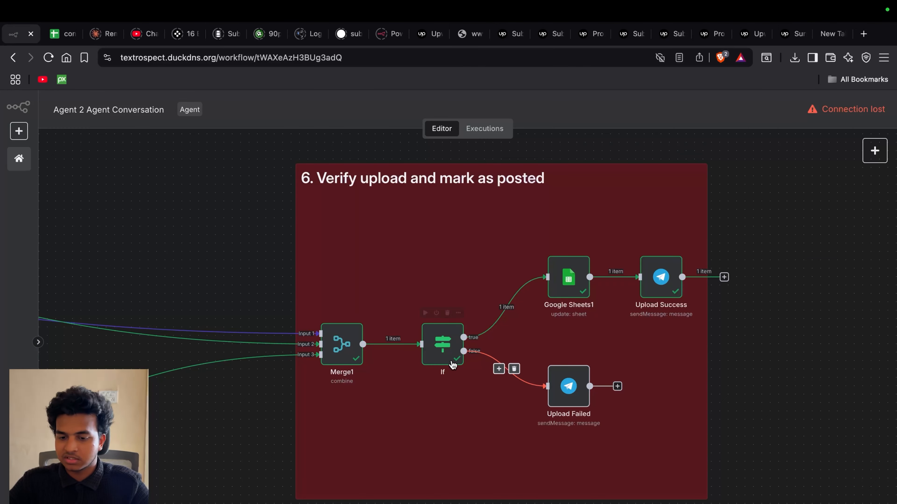
Open the Google Sheets1 and Upload Success nodes in turn, view their parameters and outputs, and return to the canvas
scroll(408, 365, "left", 5)
scroll(356, 371, "down", 3)
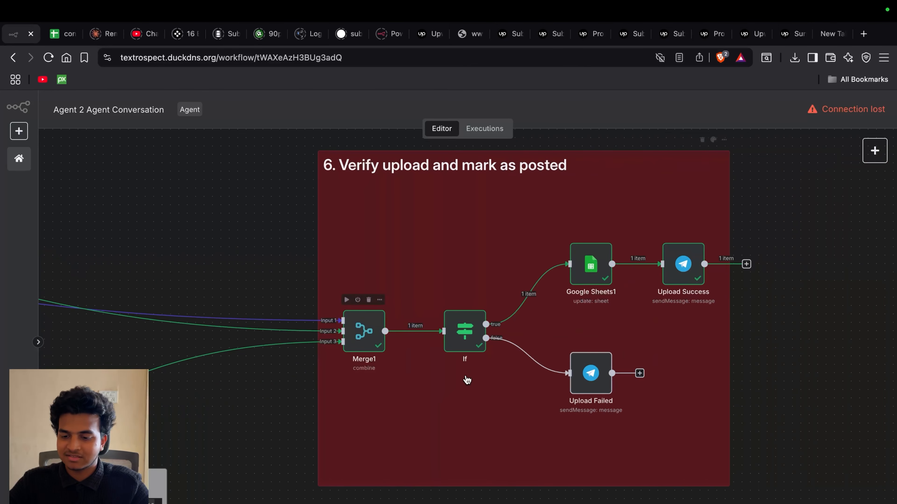
double_click(590, 264)
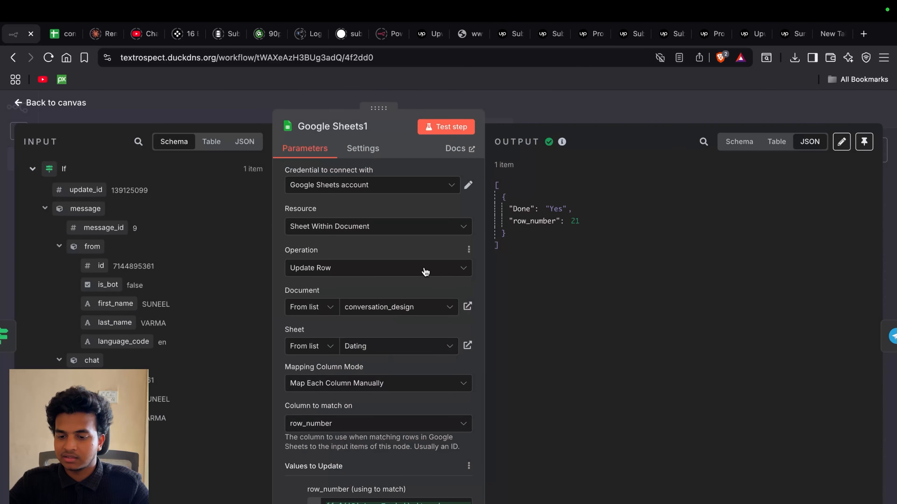
left_click(59, 109)
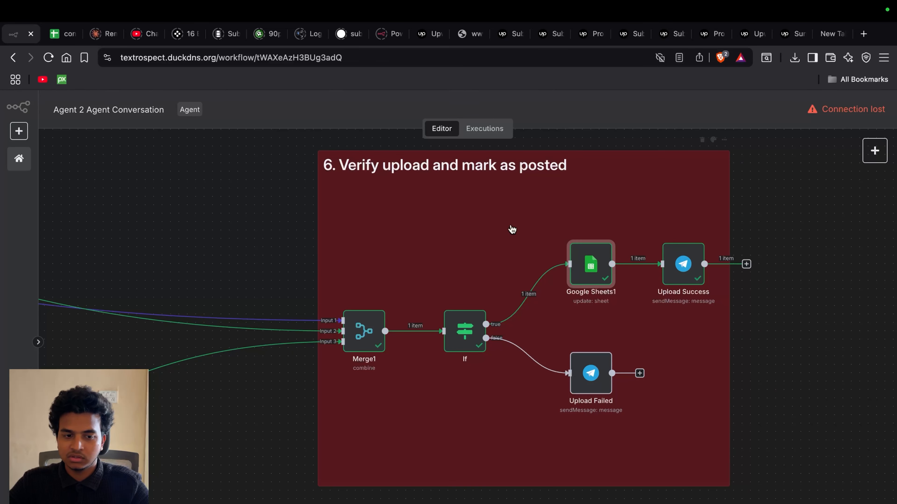
double_click(689, 277)
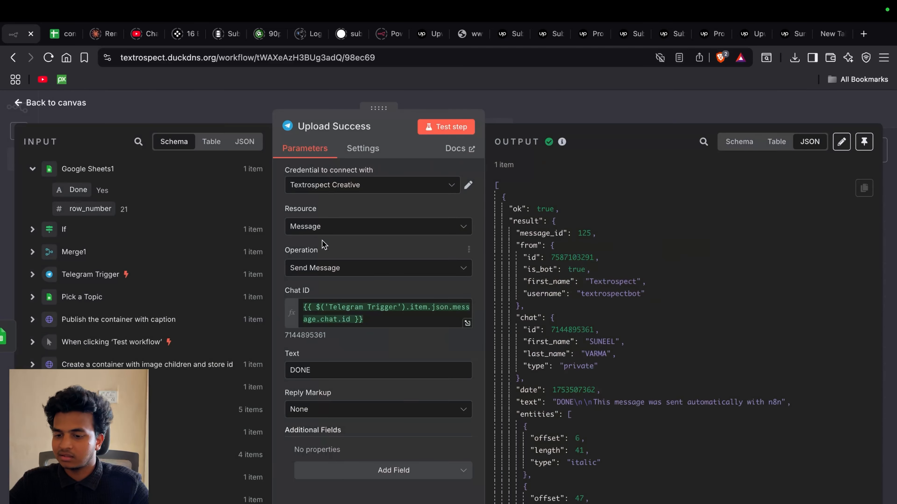
left_click(39, 103)
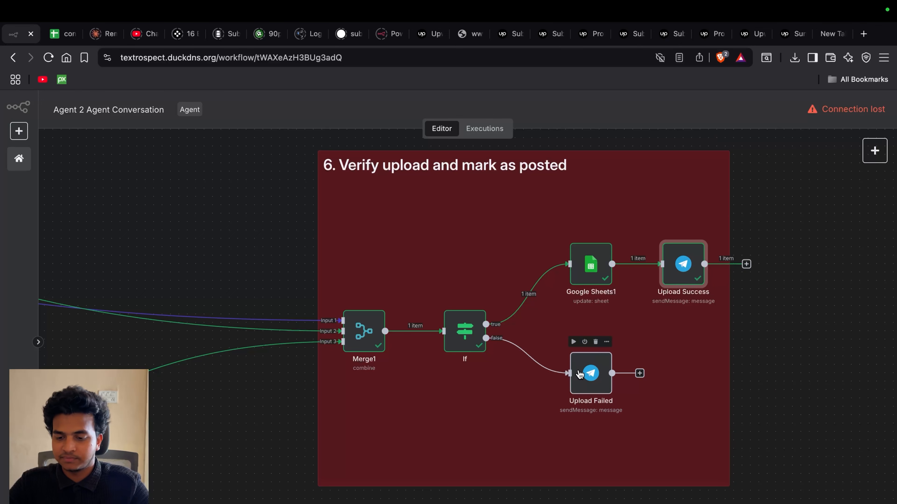
Narrow the "4.Instagram publish" section box slightly by moving its right edge inward
scroll(579, 374, "down", 10)
scroll(579, 376, "left", 6)
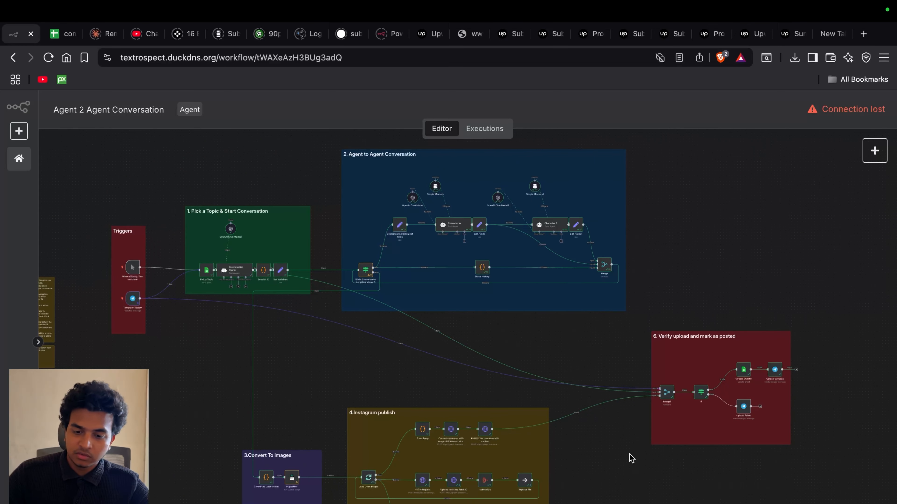
scroll(631, 458, "left", 3)
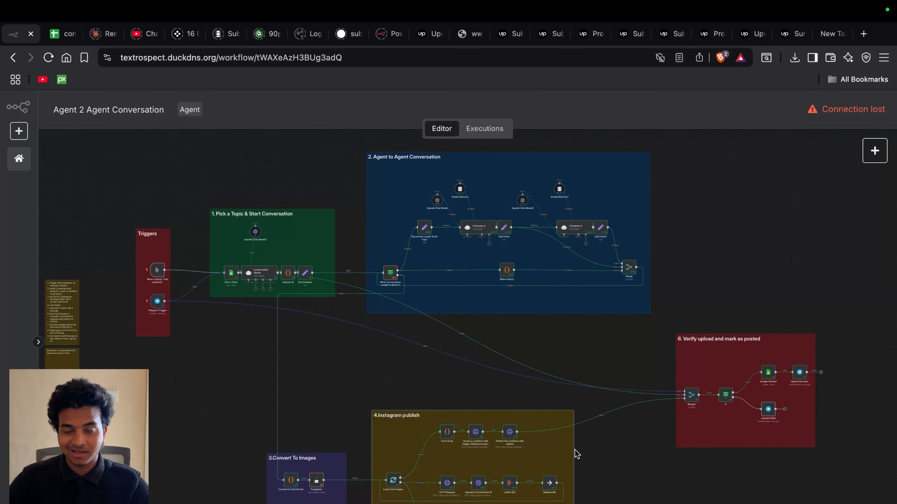
left_click_drag(572, 452, 567, 451)
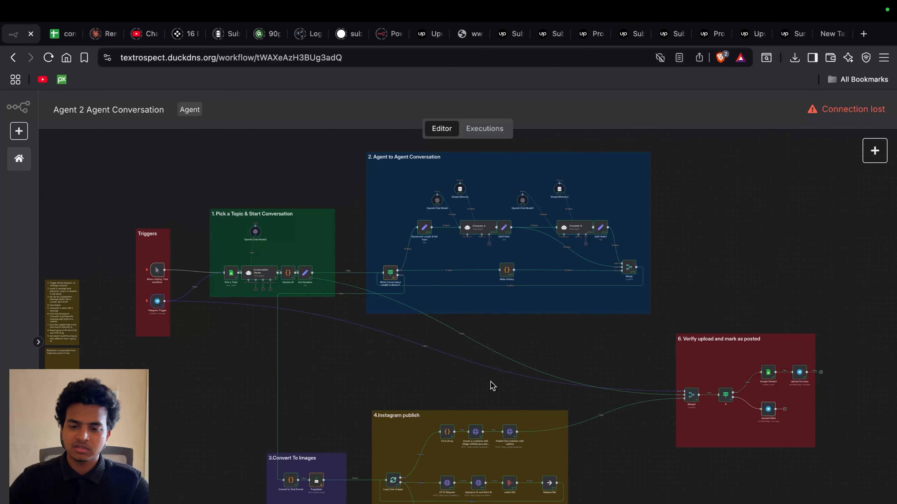
Look over the whole workflow from the triggers to the verification section, and switch to the desktop with the Finder Downloads window
scroll(493, 386, "down", 2)
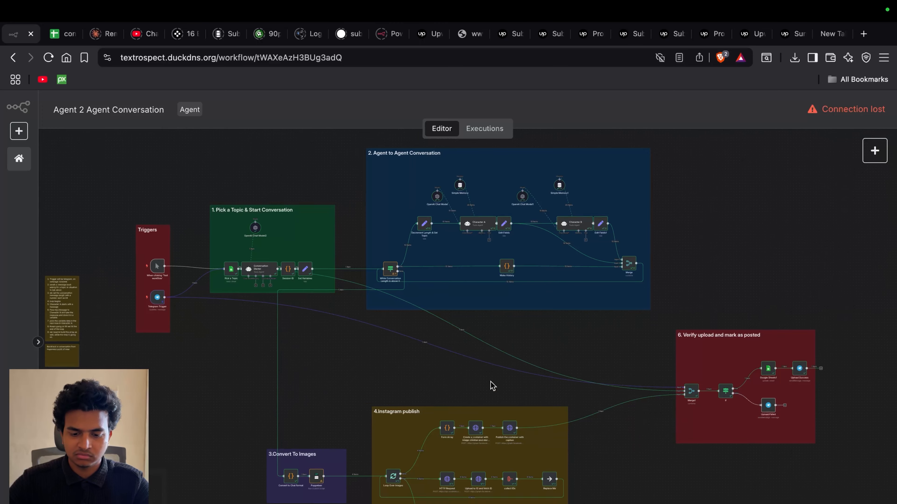
scroll(492, 386, "up", 3)
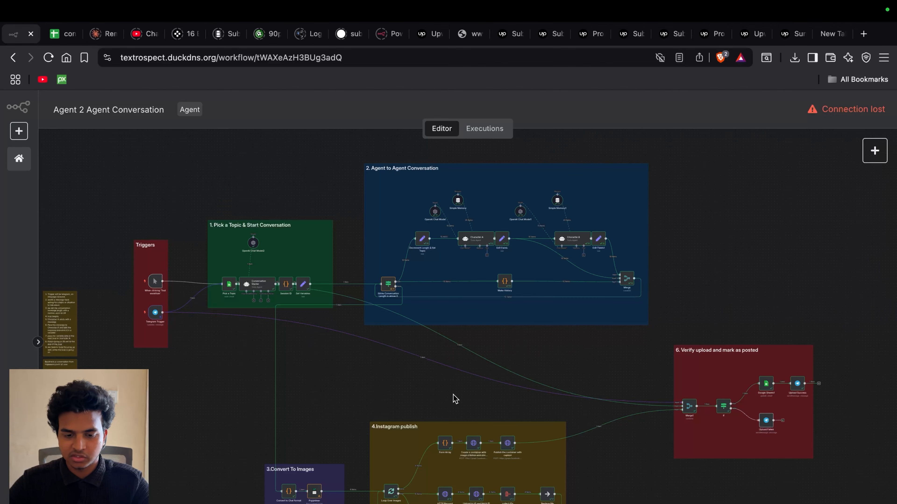
scroll(455, 398, "up", 3)
scroll(455, 398, "left", 2)
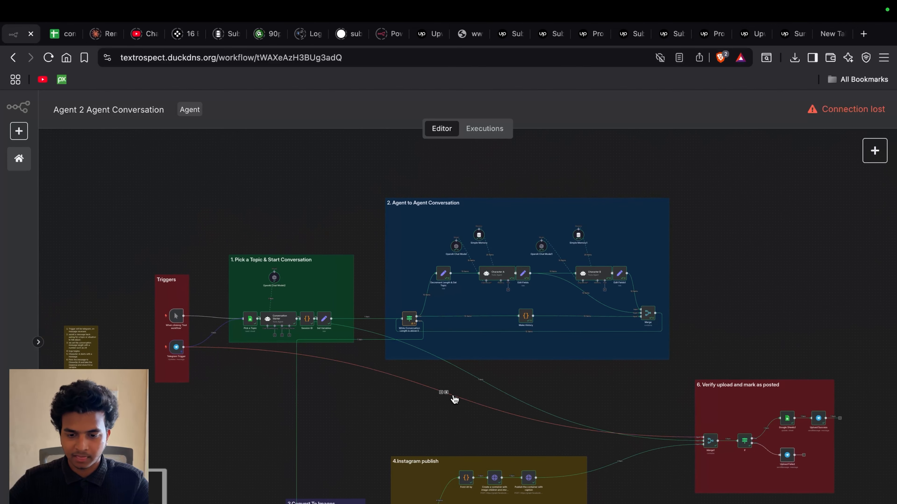
key("super+Tab")
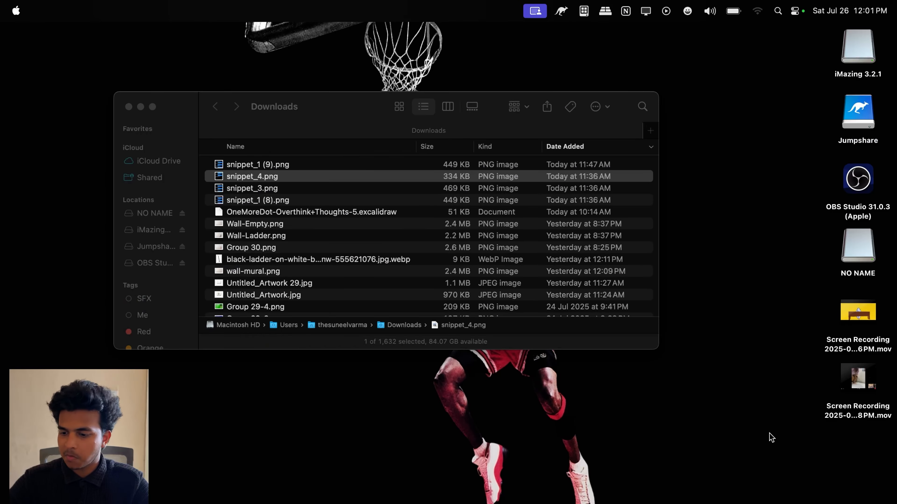